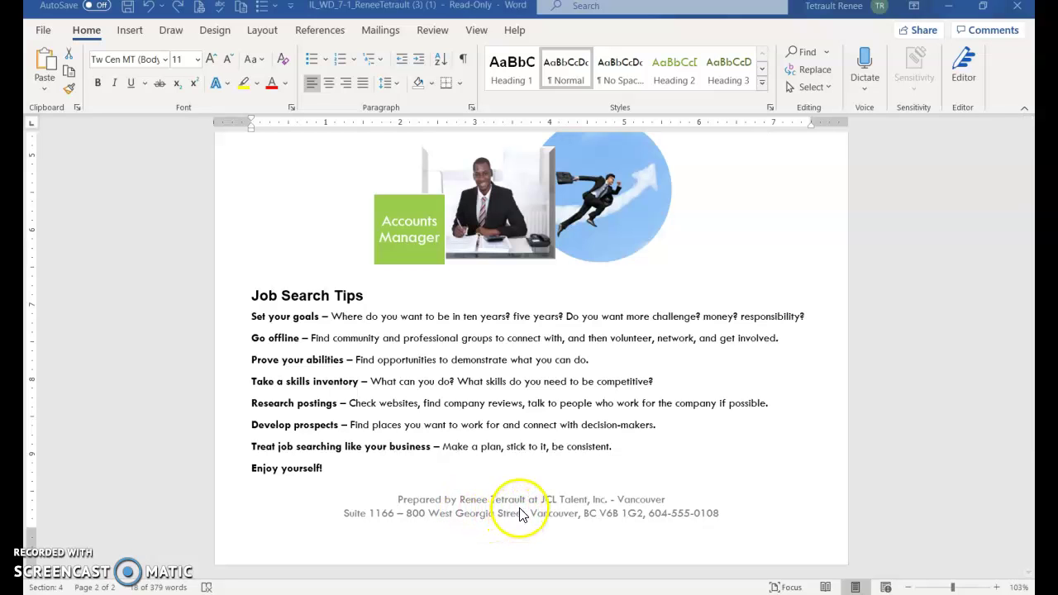
Step: Copy the text "JCL Talent, Inc. - Vancouver" from the footer and return to the document body
{"action": "double_click", "coordinate": [520, 513]}
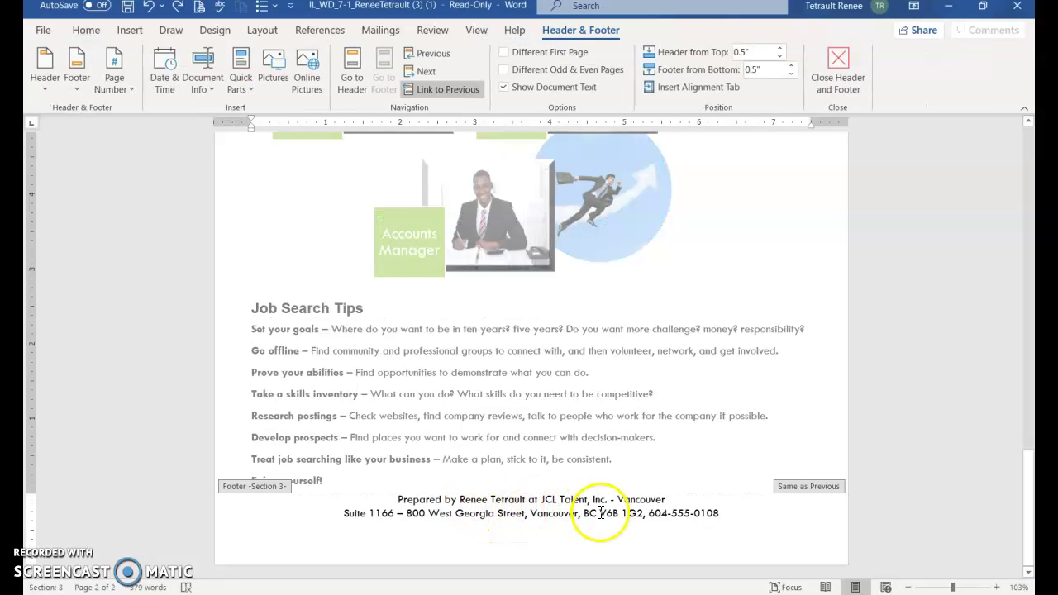
{"action": "left_click", "coordinate": [541, 497]}
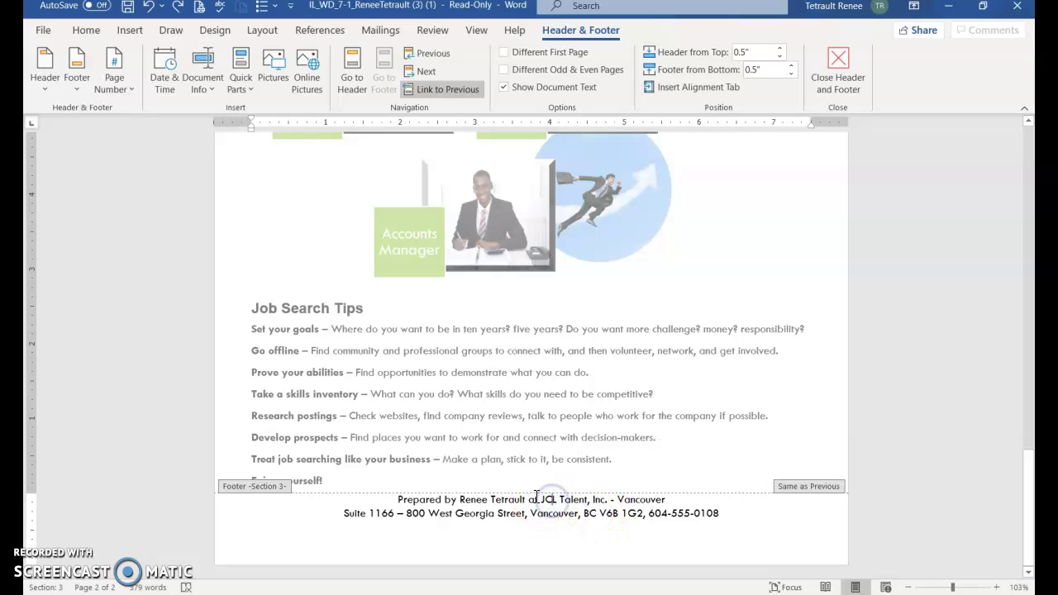
{"action": "left_click_drag", "start_coordinate": [541, 500], "coordinate": [645, 501]}
{"action": "key", "text": "ctrl+c"}
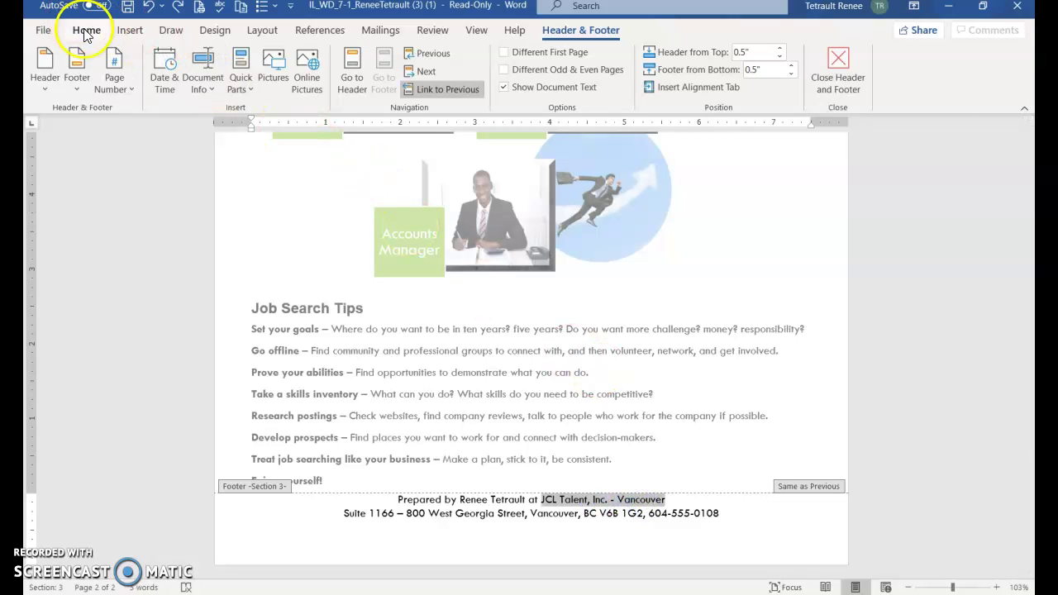
{"action": "left_click", "coordinate": [86, 32]}
{"action": "left_click", "coordinate": [69, 72]}
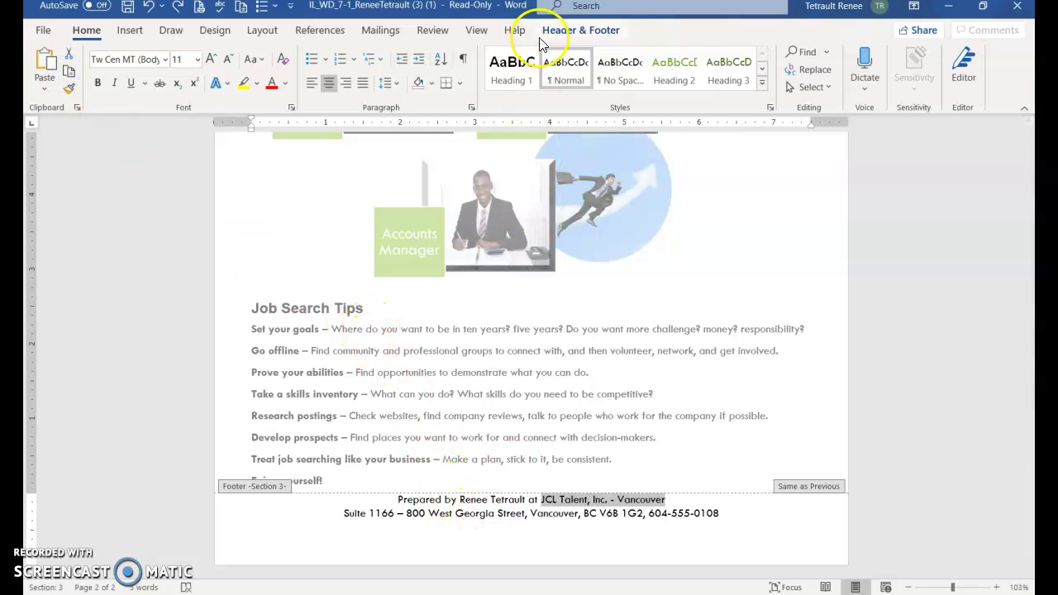
{"action": "left_click", "coordinate": [579, 32]}
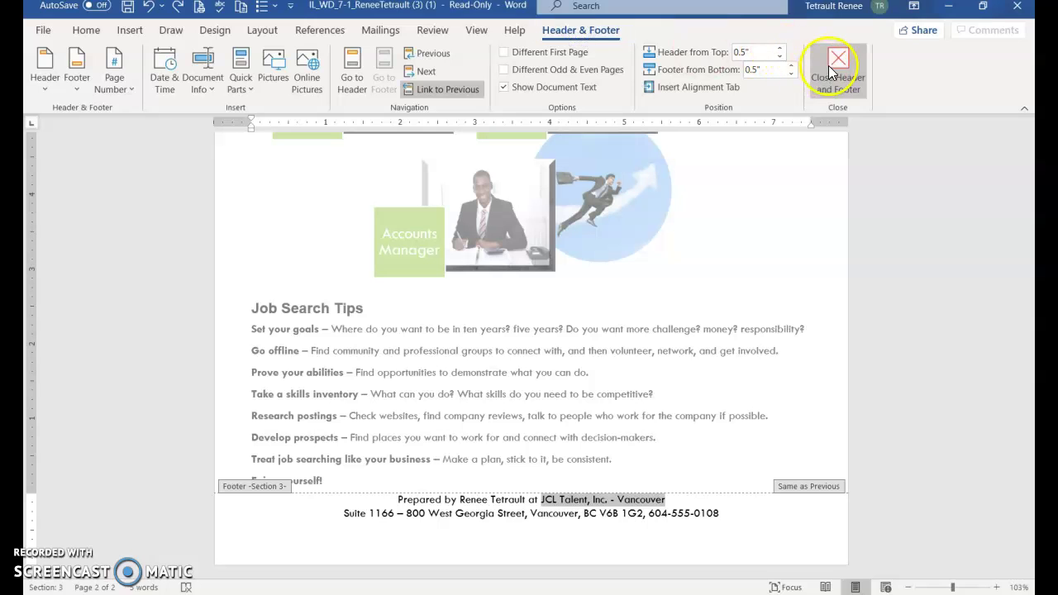
{"action": "double_click", "coordinate": [523, 348]}
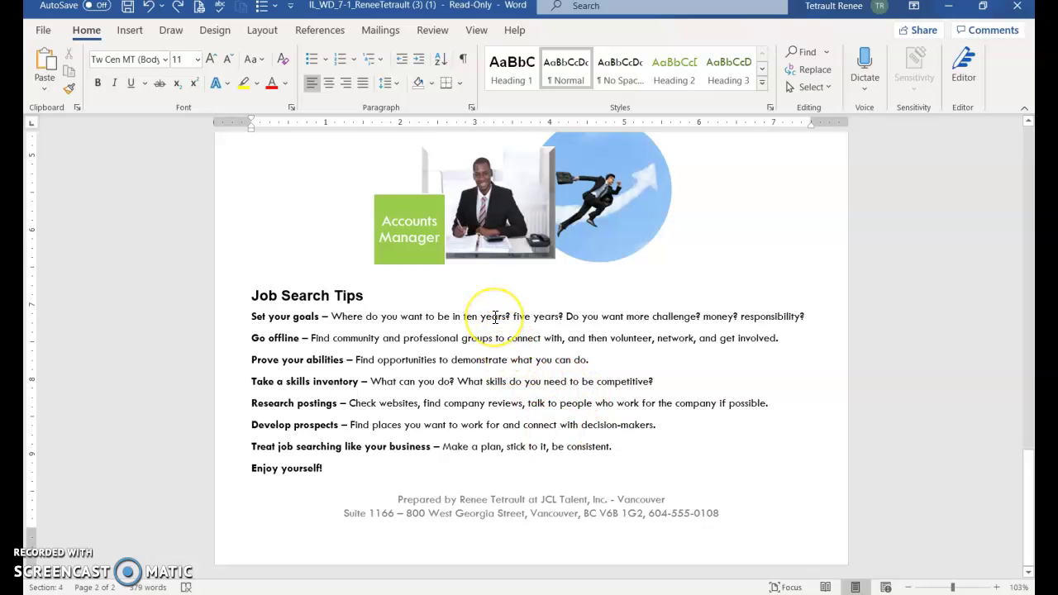
Step: Add a new line above the skyline picture at the start of the document and paste the copied company name there
{"action": "key", "text": "ctrl+Home"}
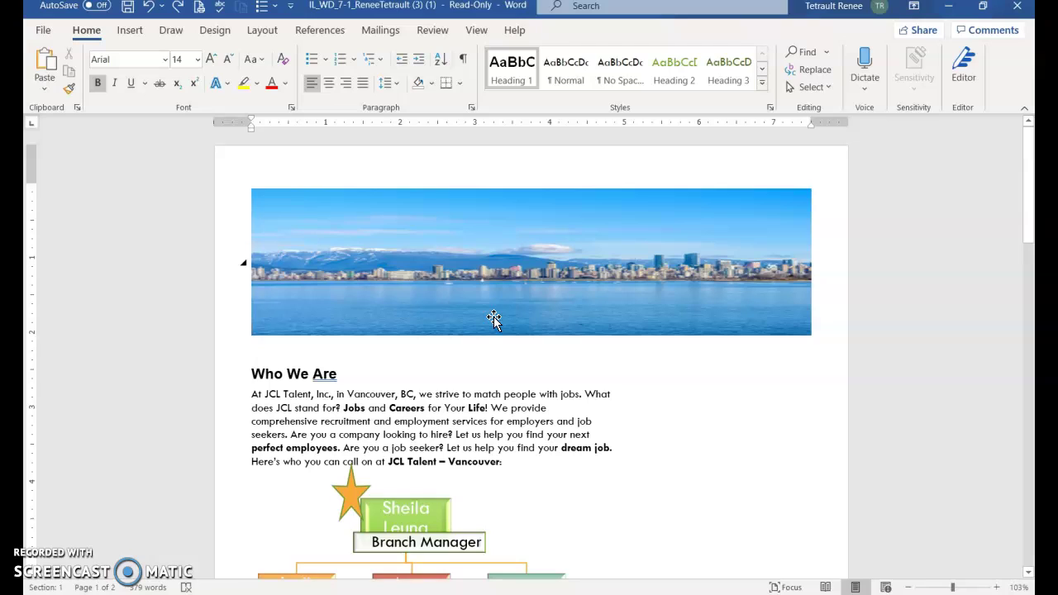
{"action": "key", "text": "Return"}
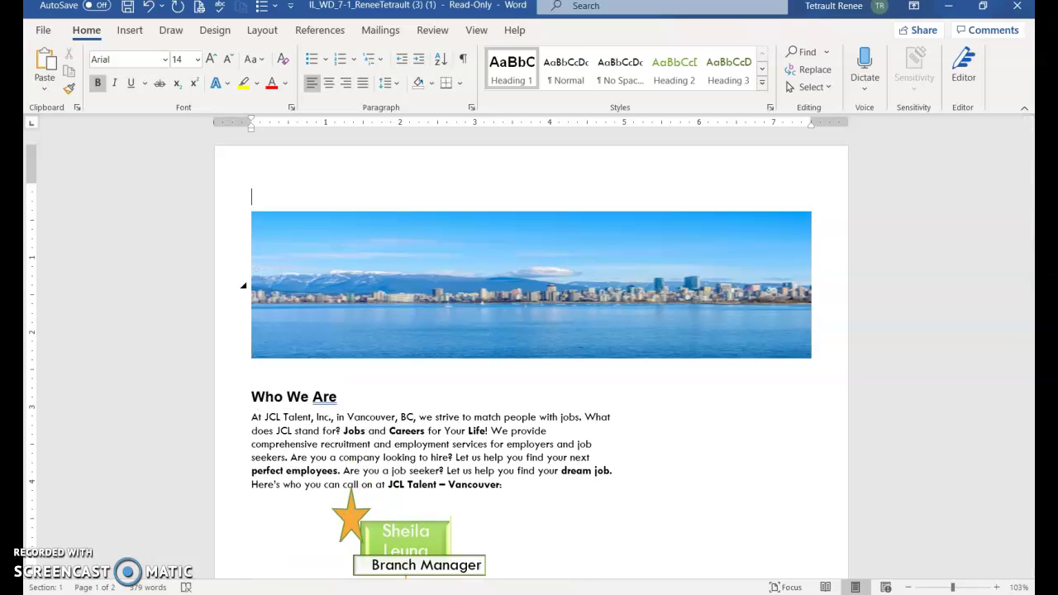
{"action": "key", "text": "ctrl+v"}
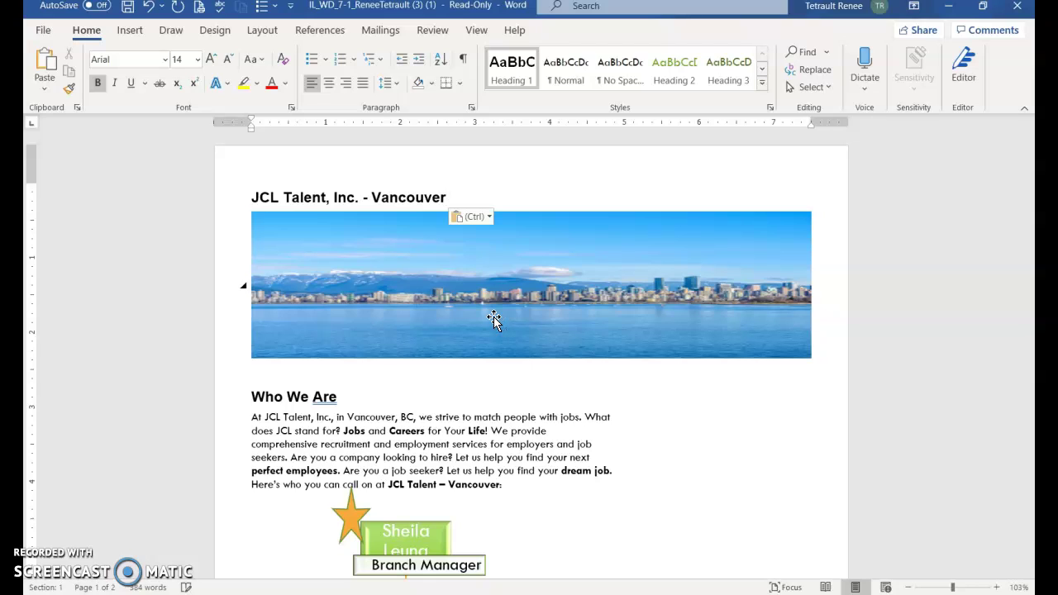
Step: Turn the pasted company name into WordArt with the style Fill: White; Outline: Blue, Accent color 5; Shadow
{"action": "key", "text": "shift+Up"}
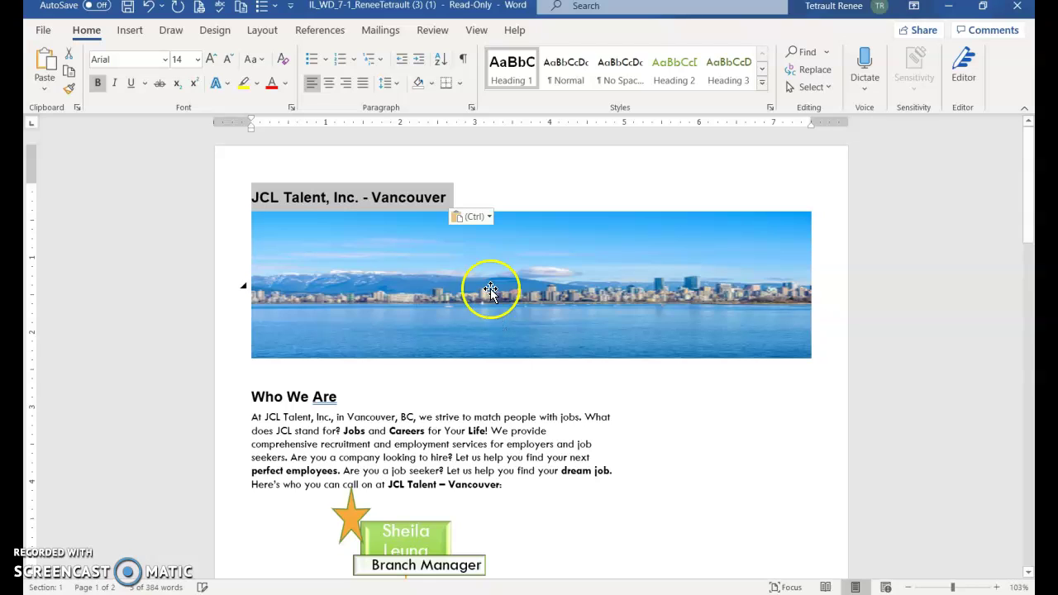
{"action": "left_click", "coordinate": [130, 33]}
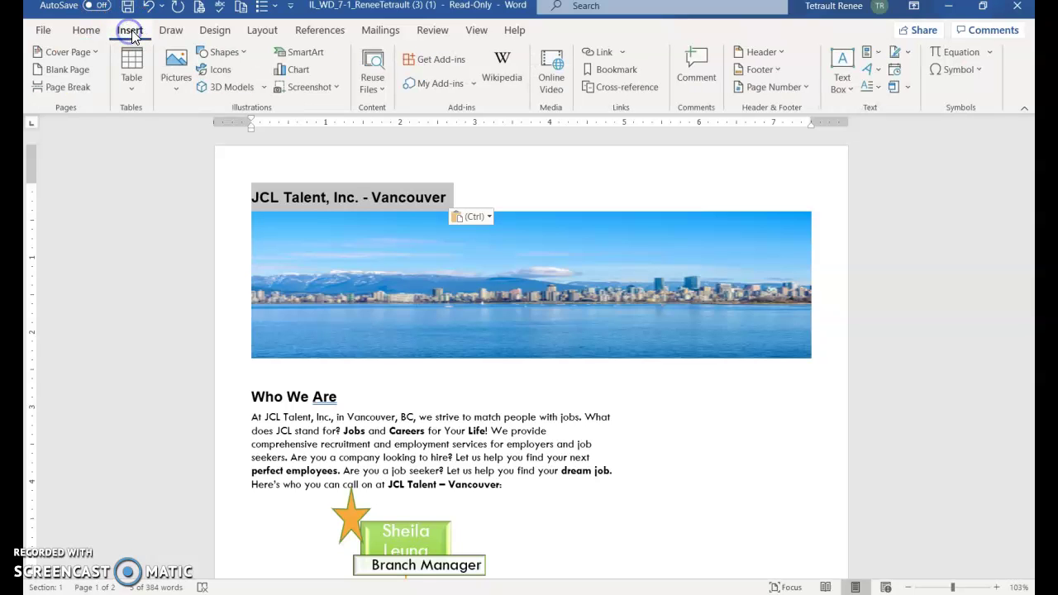
{"action": "left_click", "coordinate": [871, 71]}
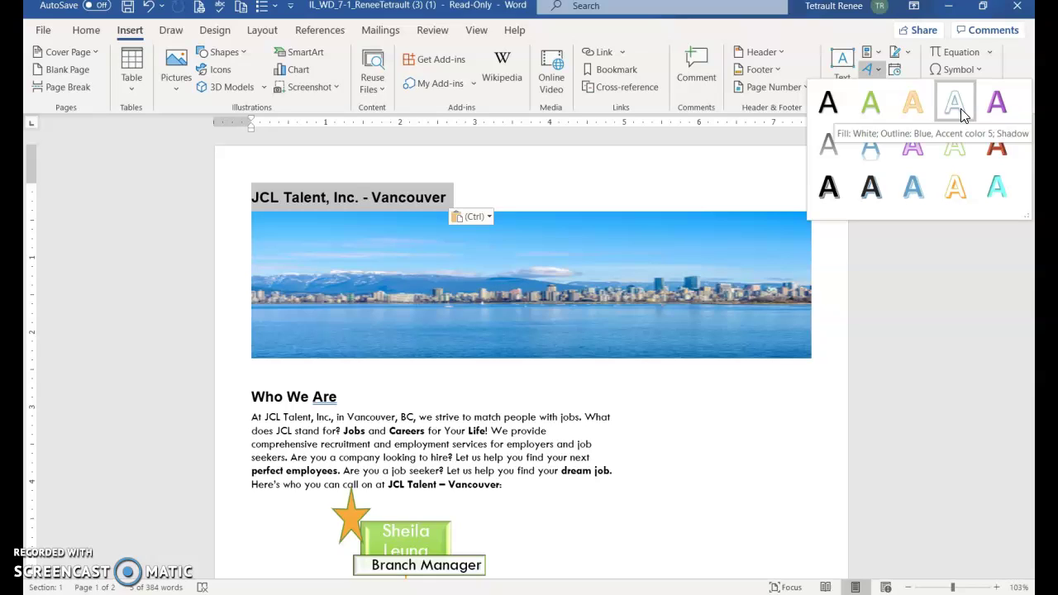
{"action": "left_click", "coordinate": [961, 108]}
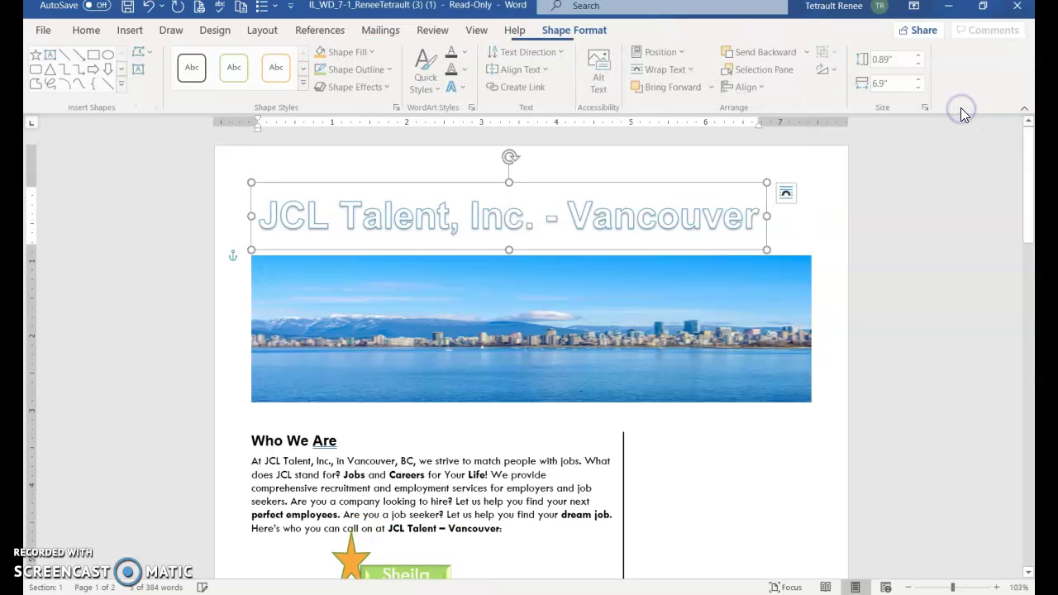
Step: Set the WordArt title's height to 0.7" and its width to 7.5"
{"action": "left_click", "coordinate": [891, 59]}
{"action": "key", "text": "BackSpace"}
{"action": "type", "text": ".7"}
{"action": "key", "text": "Tab"}
{"action": "type", "text": "7"}
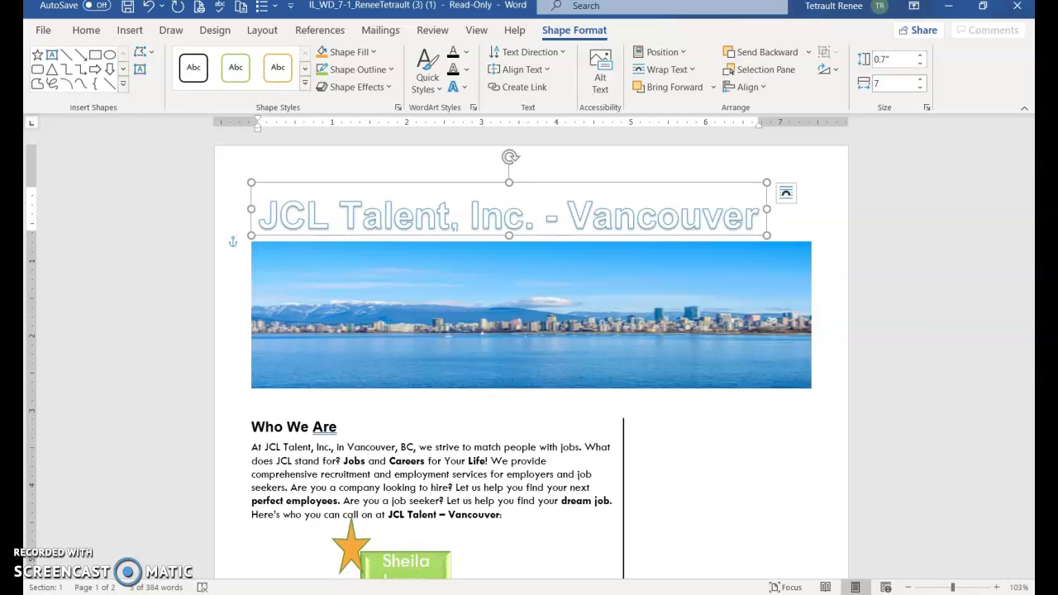
{"action": "type", "text": ".5"}
{"action": "key", "text": "Return"}
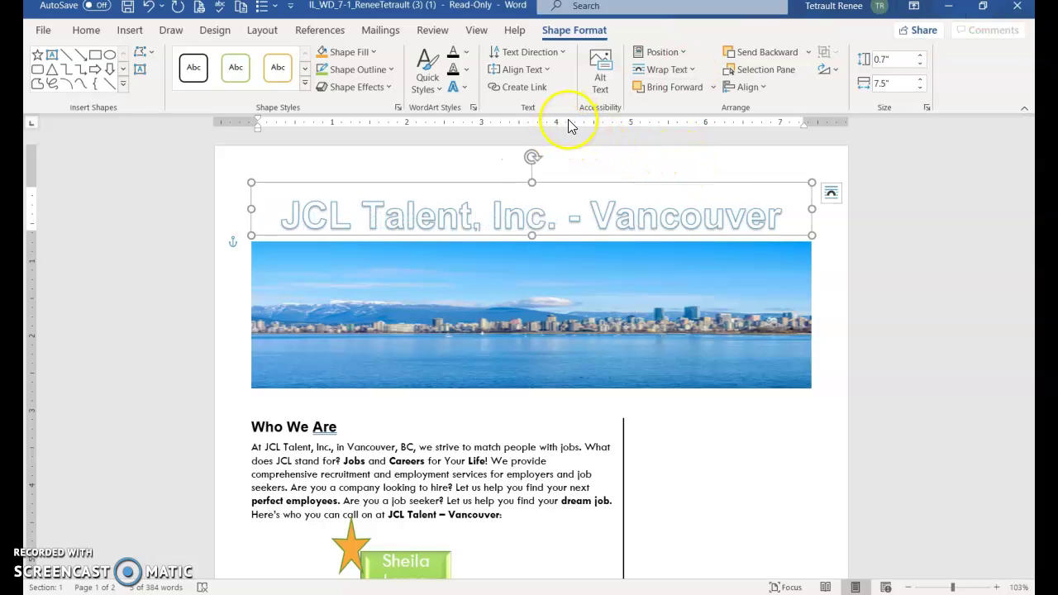
Step: Apply the third Warp transform from the fourth Warp row to the WordArt title
{"action": "left_click", "coordinate": [458, 88]}
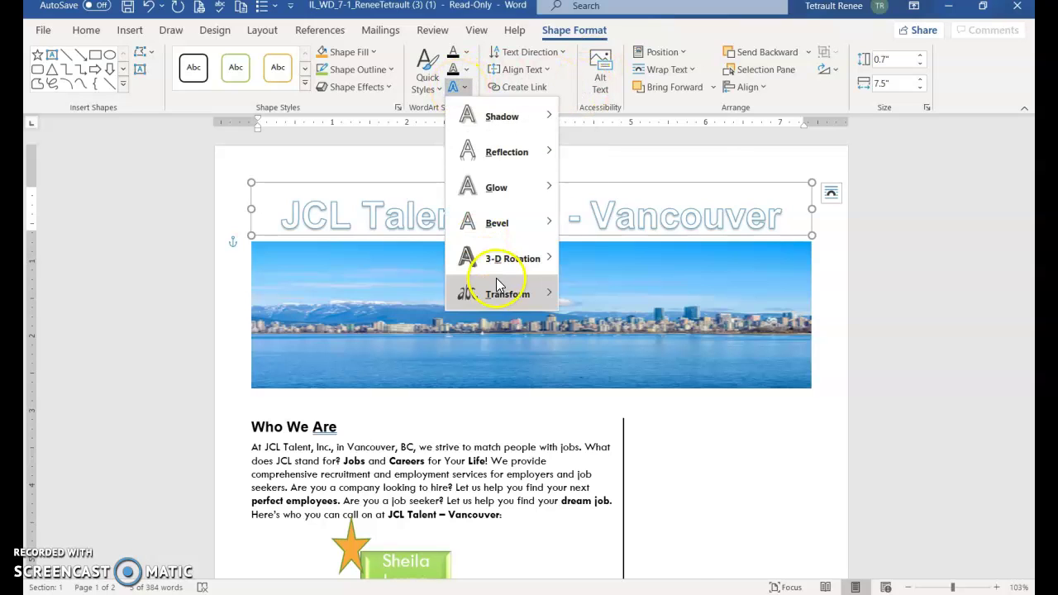
{"action": "mouse_move", "coordinate": [502, 297]}
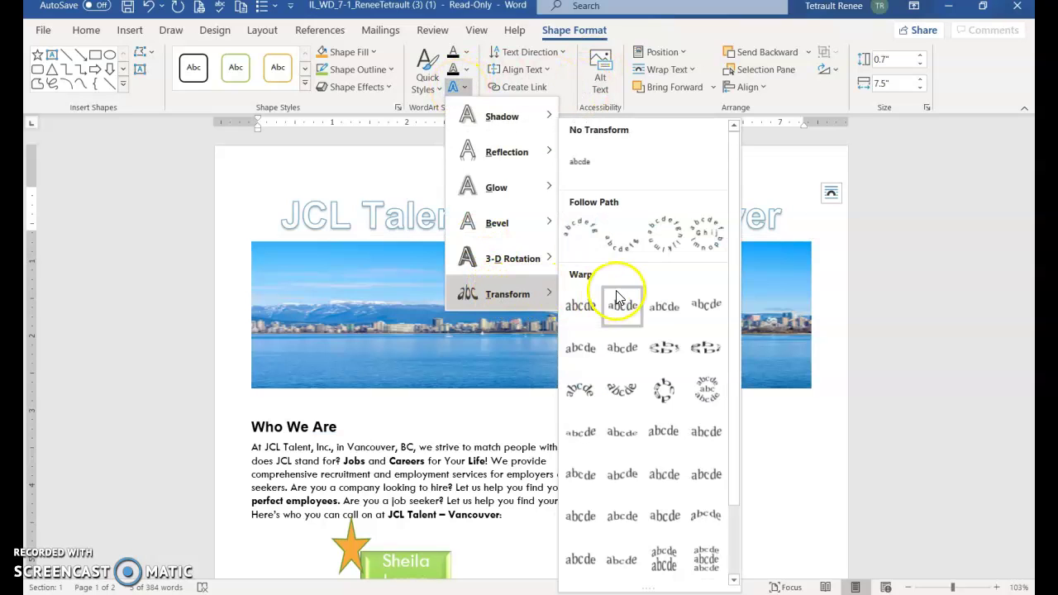
{"action": "left_click", "coordinate": [673, 439]}
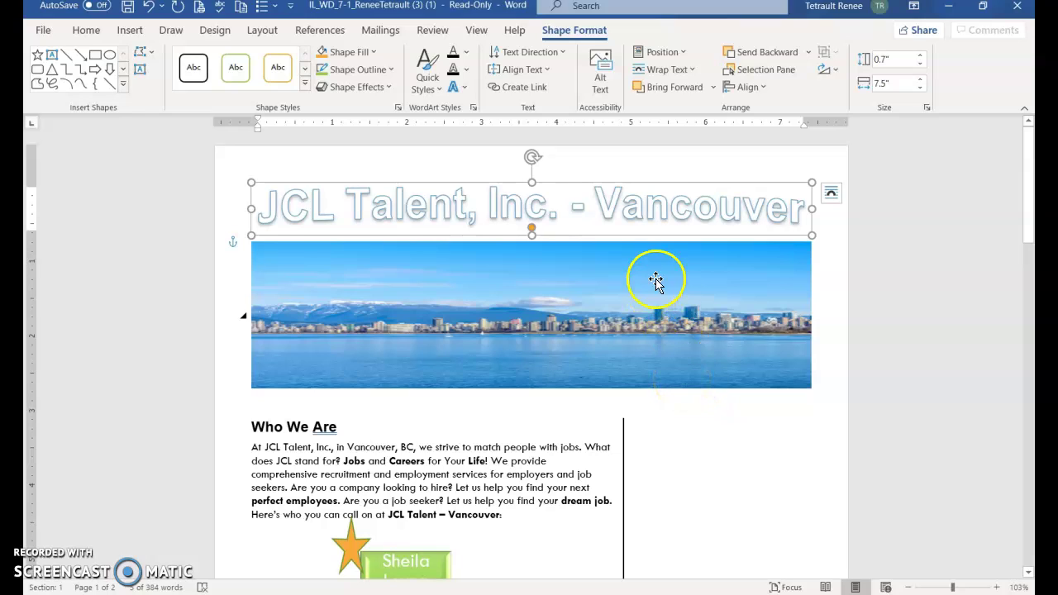
Step: Apply an outer shadow preset with a 135° angle, 4 pt blur and 3 pt distance to the WordArt text
{"action": "left_click", "coordinate": [474, 108]}
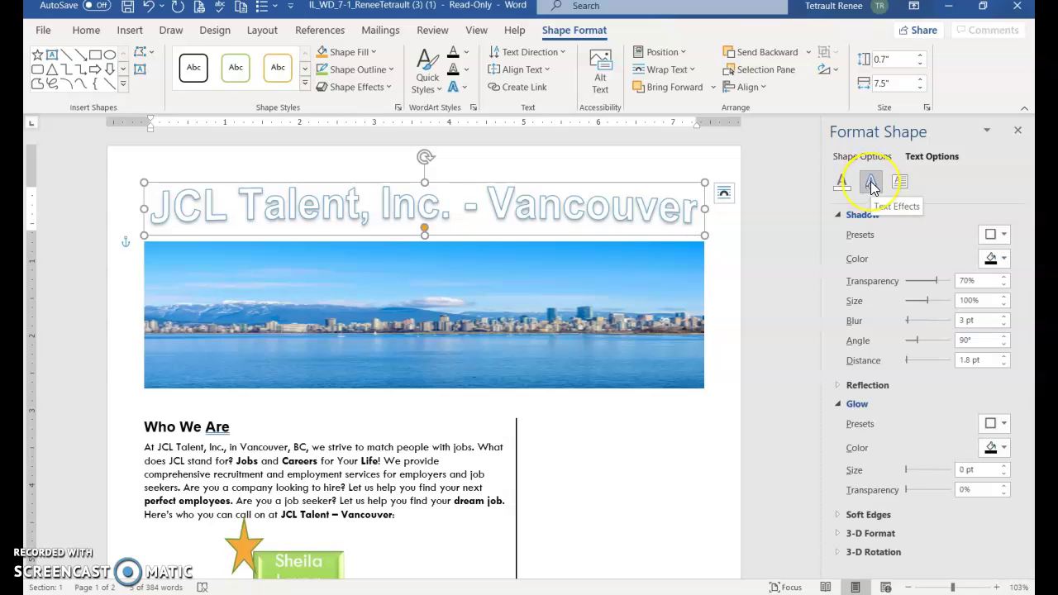
{"action": "left_click", "coordinate": [1004, 237]}
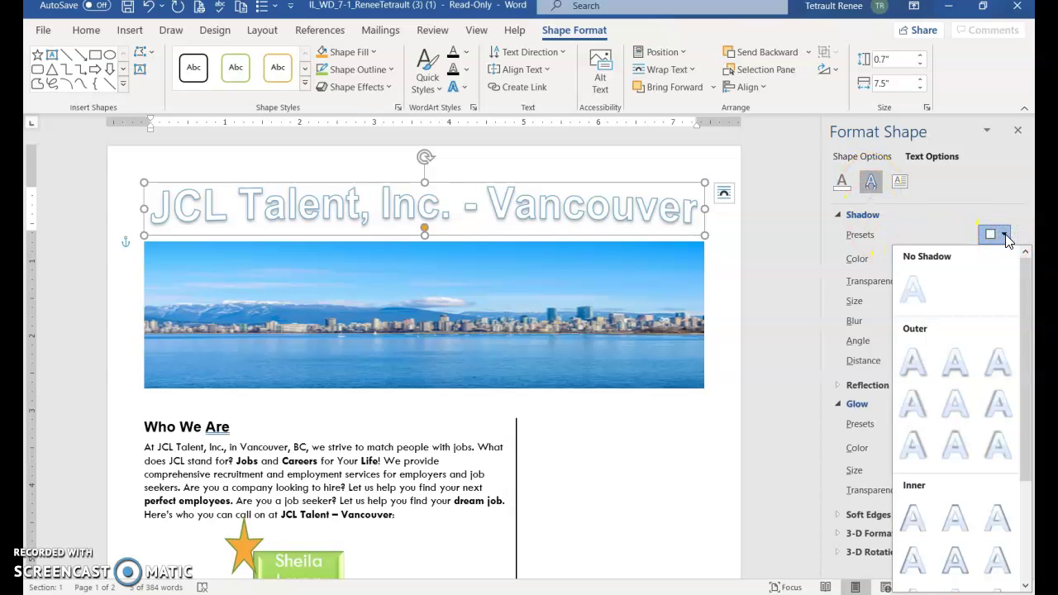
{"action": "left_click", "coordinate": [1002, 364]}
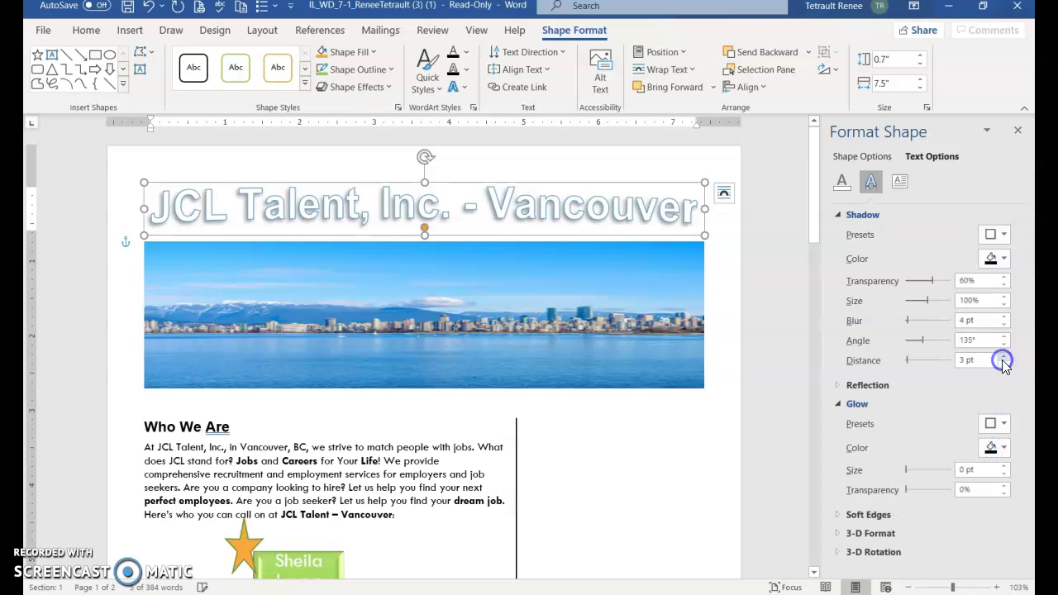
Step: Give the WordArt text a 5 pt orange glow preset and set its text fill to the lightest orange theme tint
{"action": "left_click", "coordinate": [857, 404]}
{"action": "left_click", "coordinate": [855, 403]}
{"action": "left_click", "coordinate": [997, 422]}
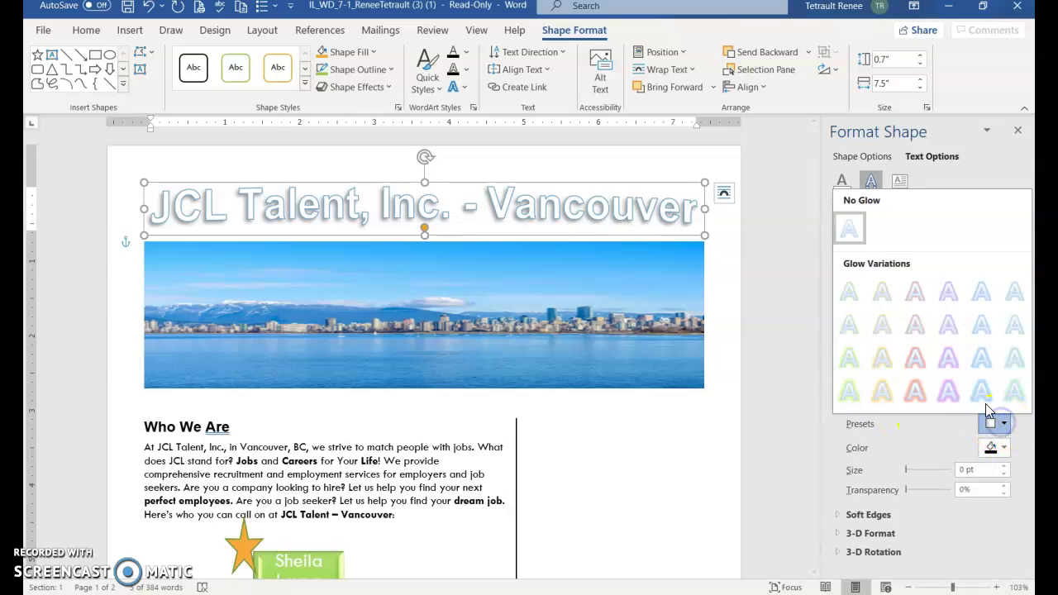
{"action": "left_click", "coordinate": [882, 291]}
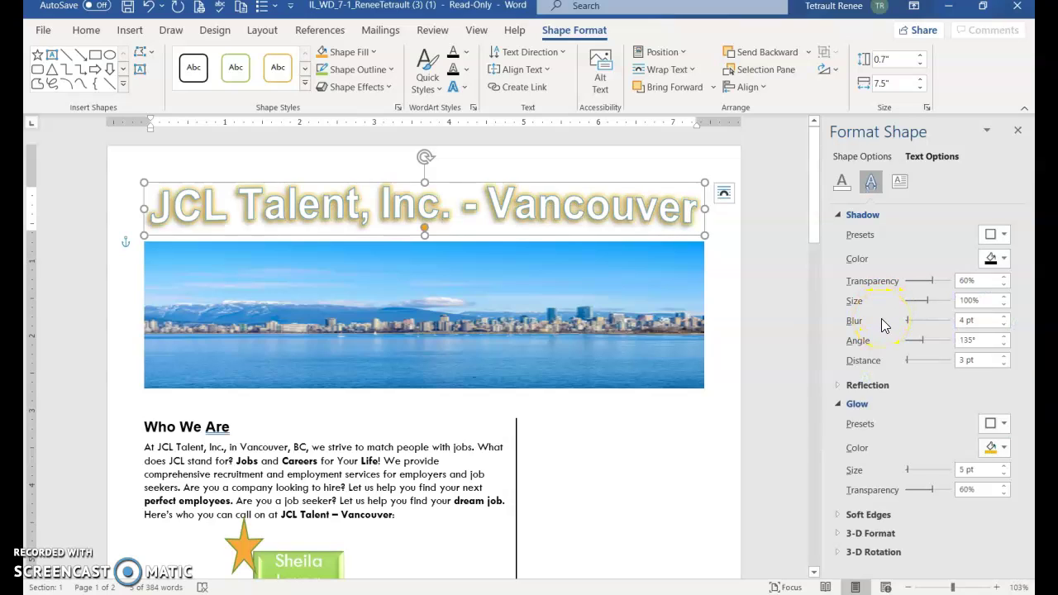
{"action": "left_click", "coordinate": [466, 56]}
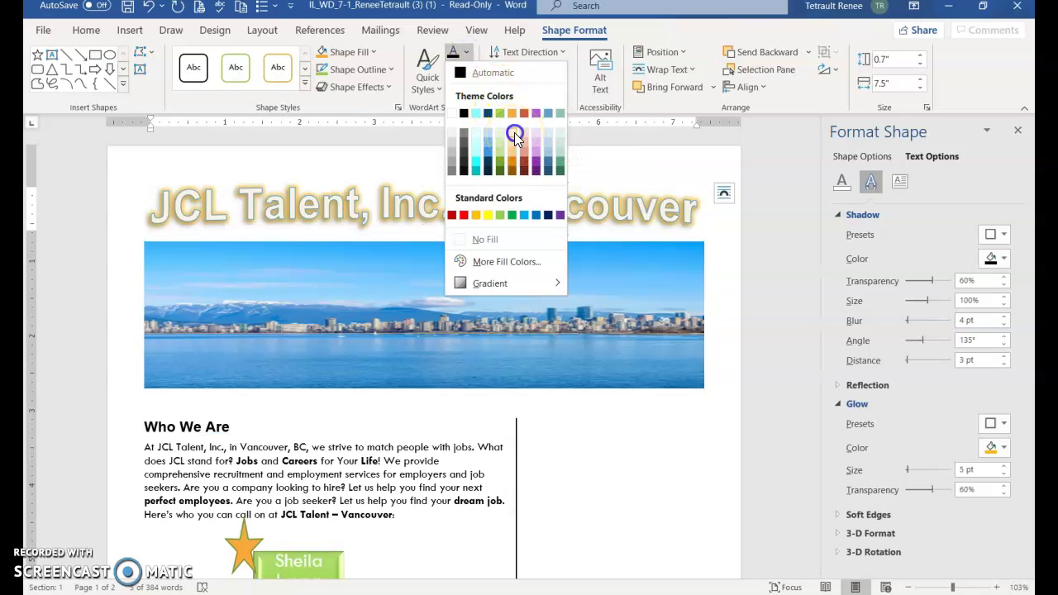
{"action": "left_click", "coordinate": [514, 134]}
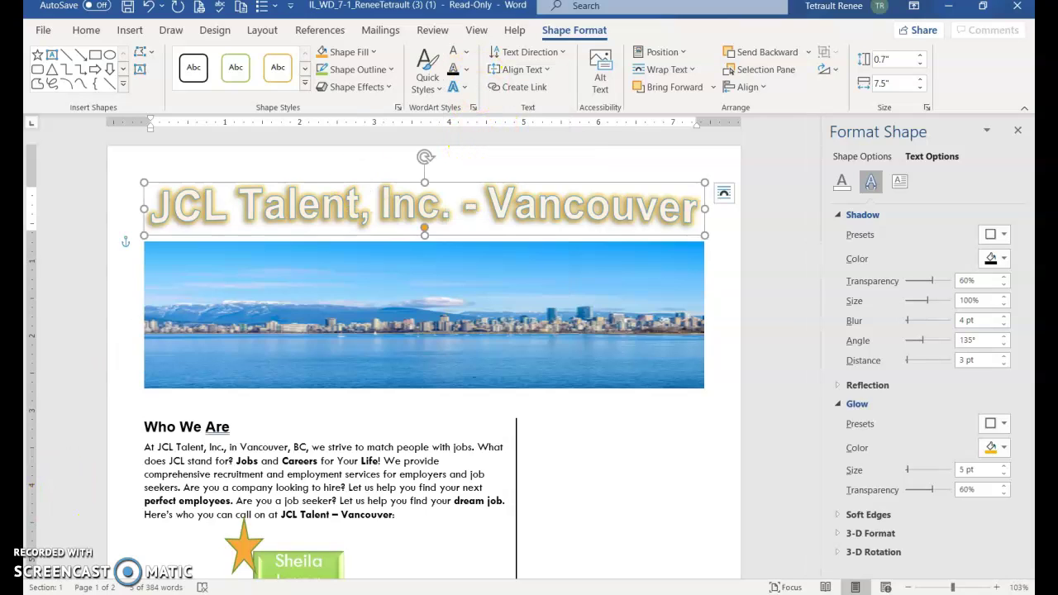
Step: Set the WordArt title's text wrapping to Through
{"action": "left_click", "coordinate": [458, 192]}
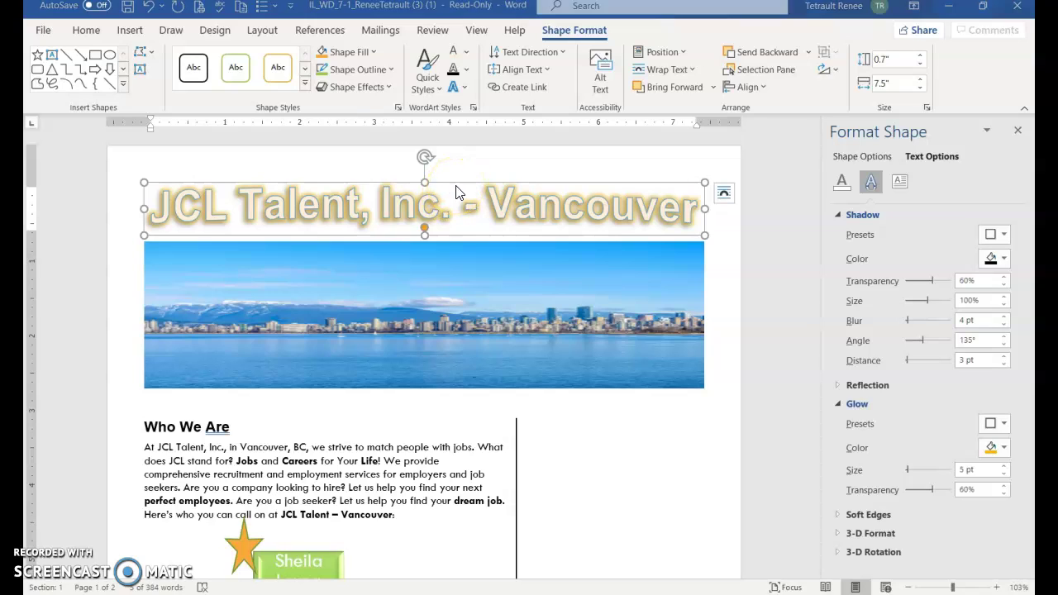
{"action": "left_click", "coordinate": [693, 73]}
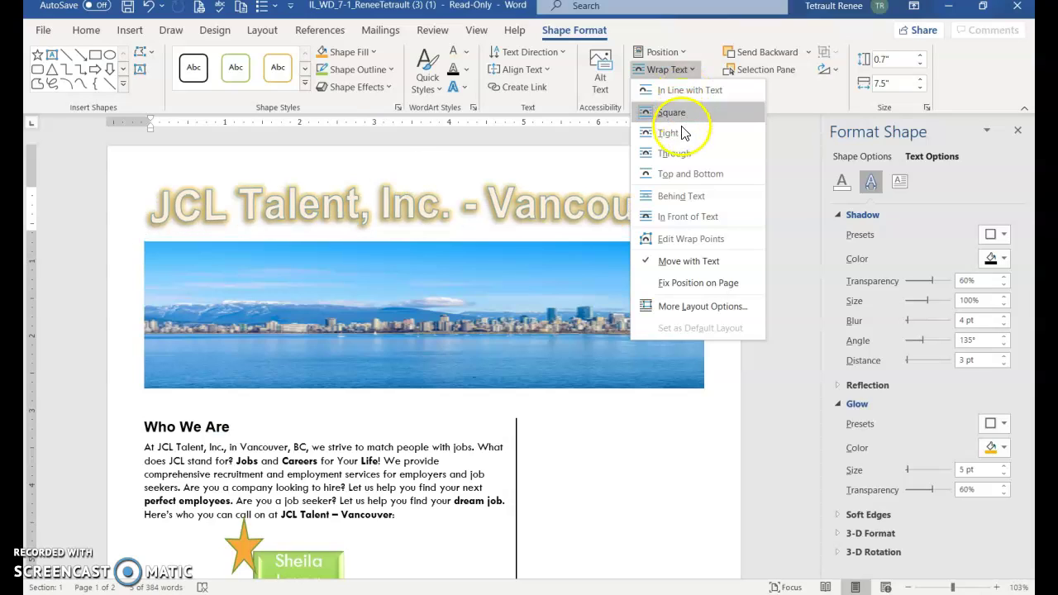
{"action": "left_click", "coordinate": [674, 155]}
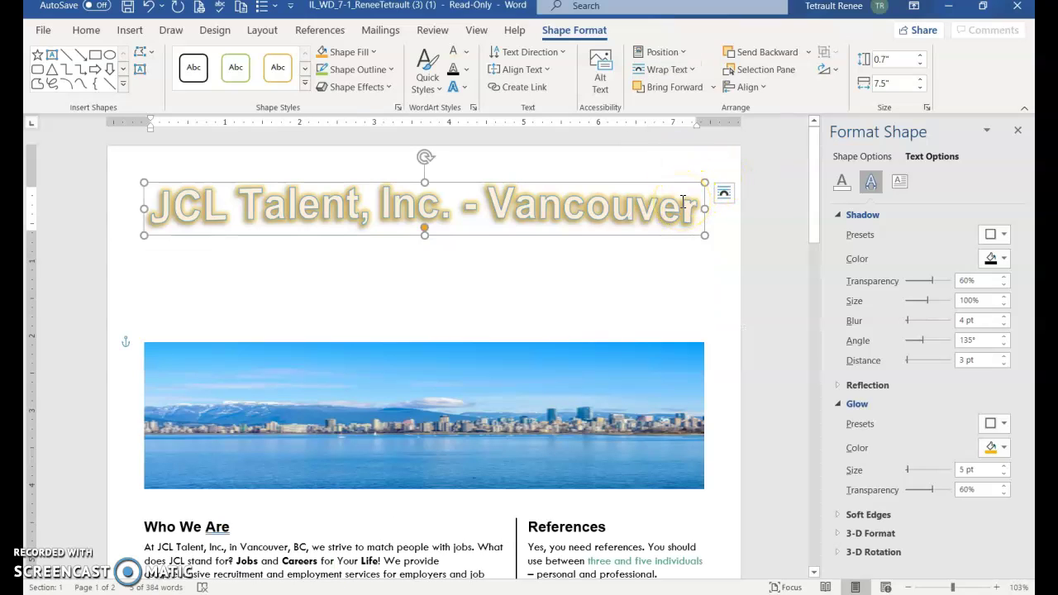
Step: Set the skyline picture's text wrapping to Through
{"action": "left_click", "coordinate": [447, 348]}
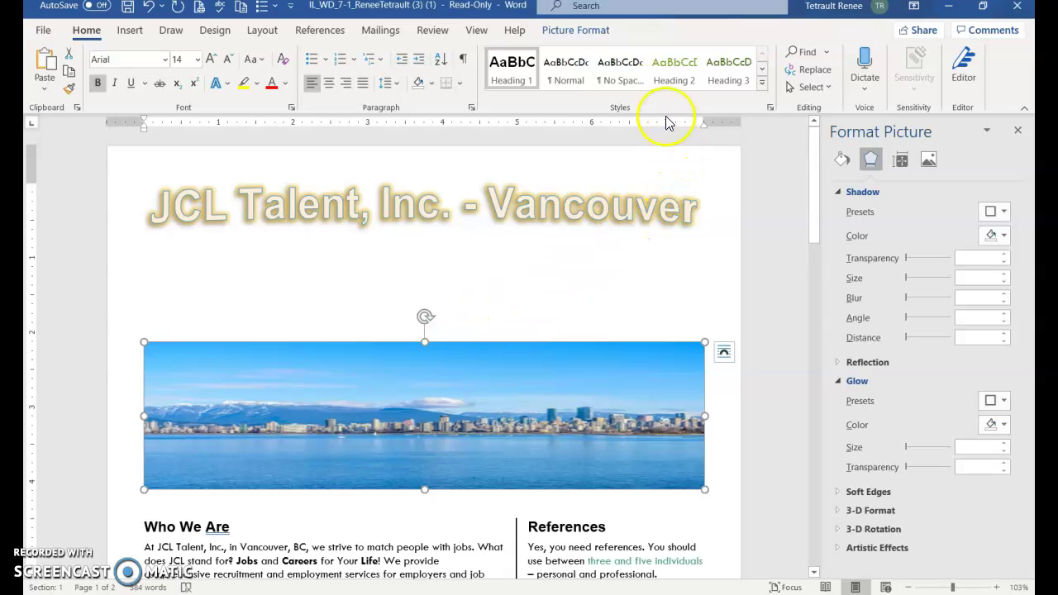
{"action": "left_click", "coordinate": [591, 31]}
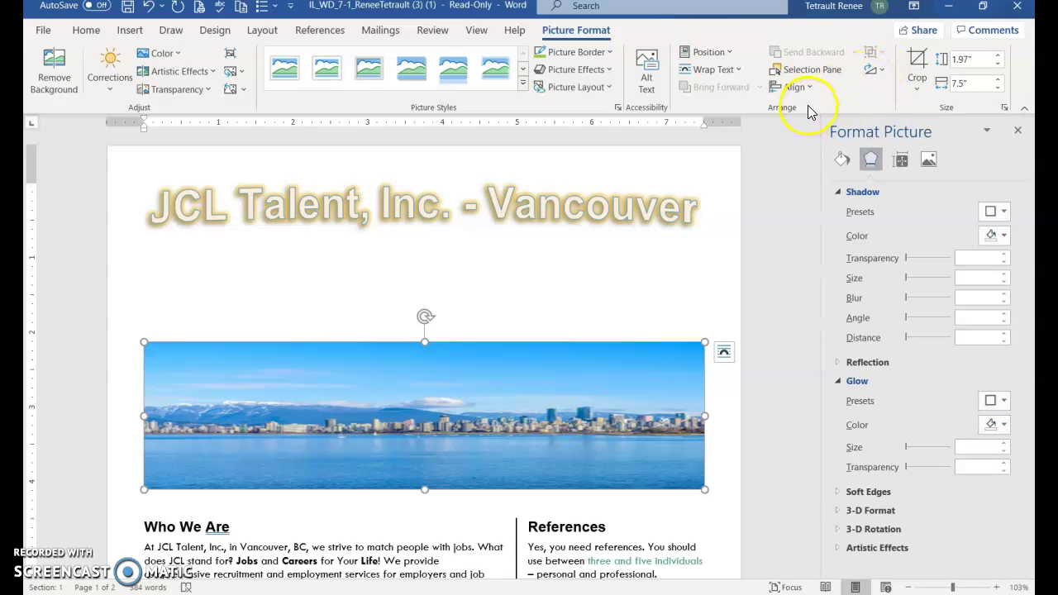
{"action": "left_click", "coordinate": [739, 70]}
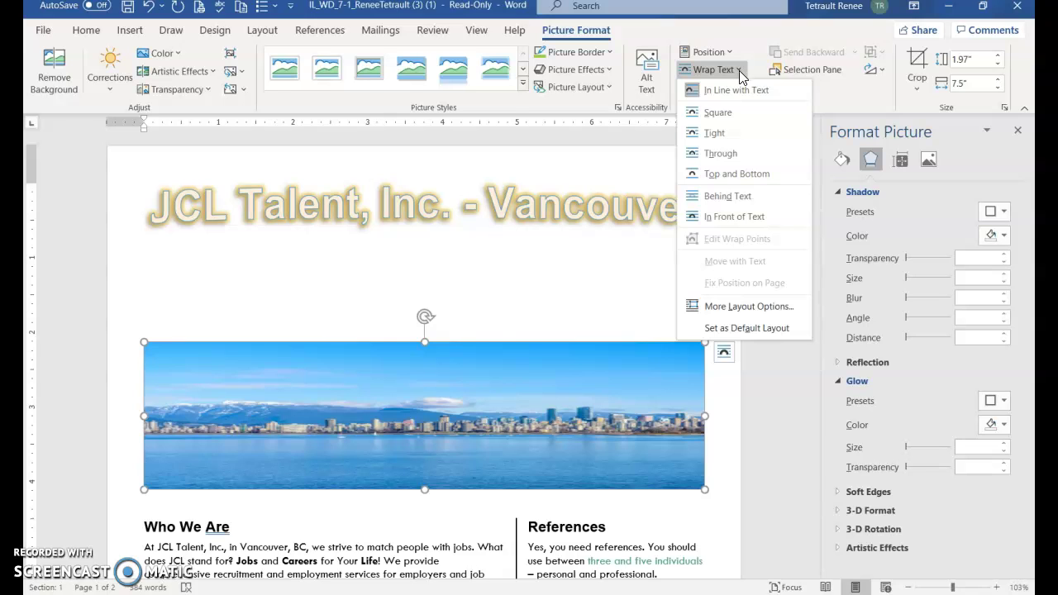
{"action": "left_click", "coordinate": [720, 152]}
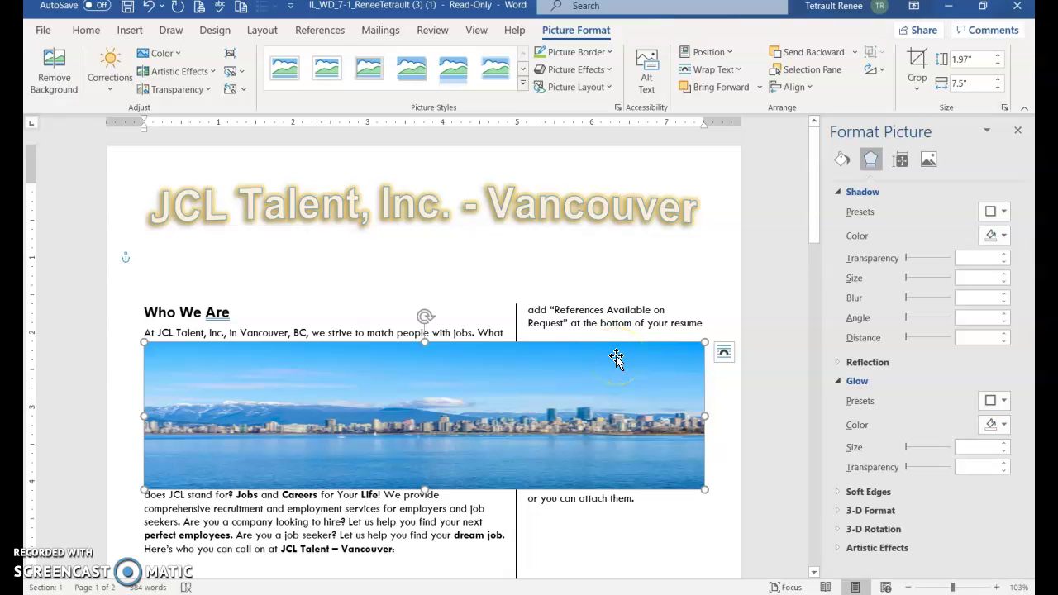
Step: Send the skyline picture to the back of the stacking order and keep it selected
{"action": "left_click", "coordinate": [657, 332]}
{"action": "left_click", "coordinate": [855, 53]}
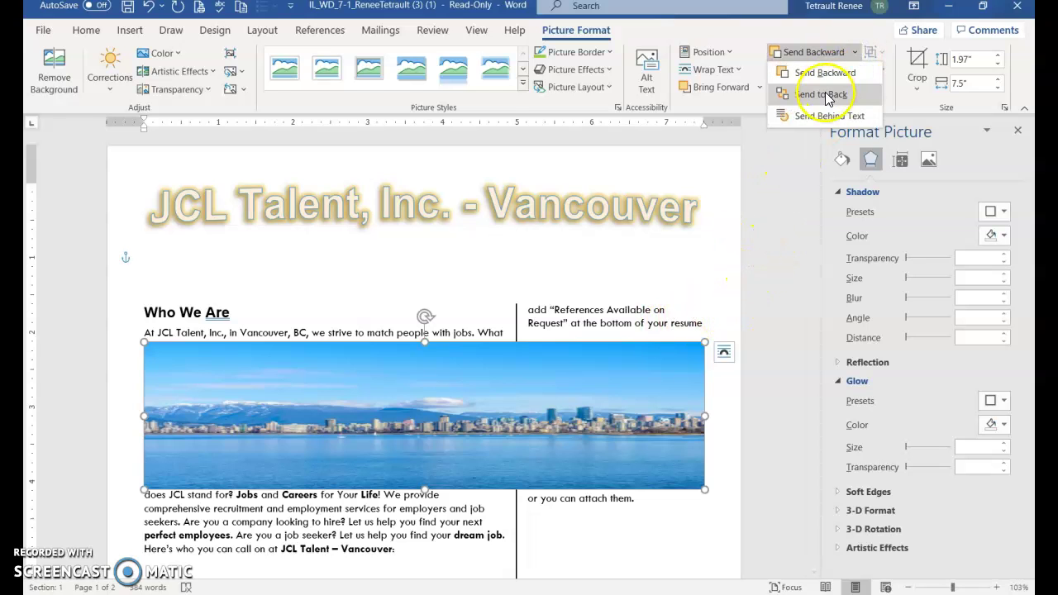
{"action": "left_click", "coordinate": [823, 94]}
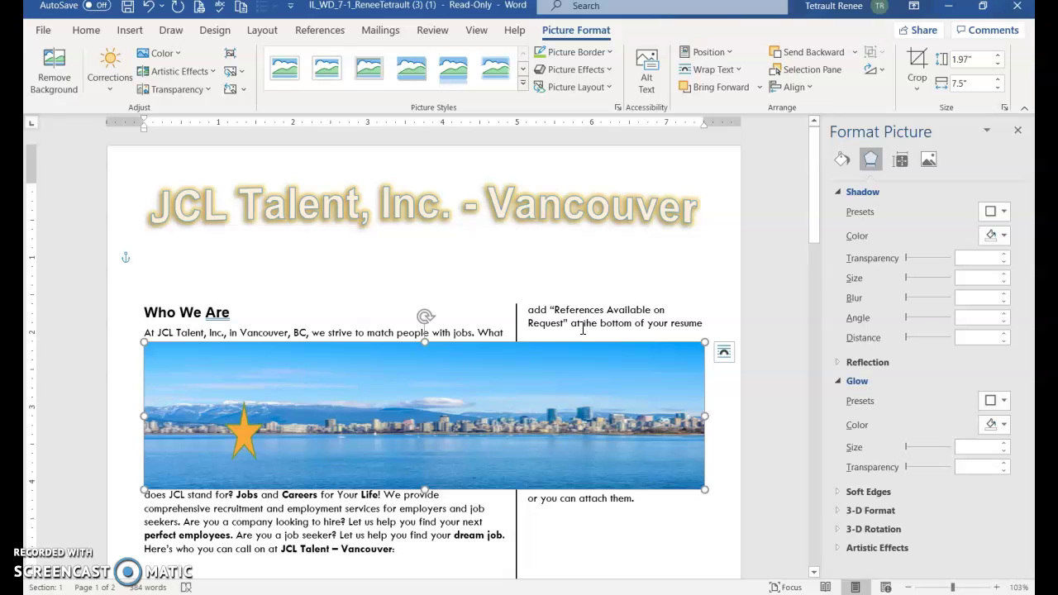
{"action": "left_click", "coordinate": [571, 359]}
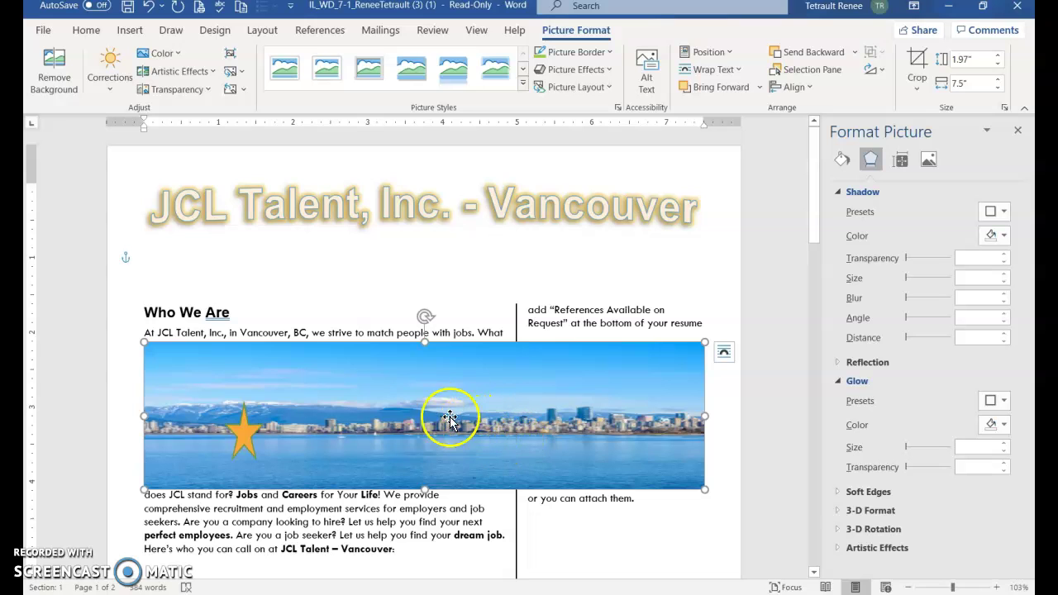
Step: Move the skyline picture up behind the WordArt title at the head of the flyer and send it to the back
{"action": "left_click", "coordinate": [397, 347]}
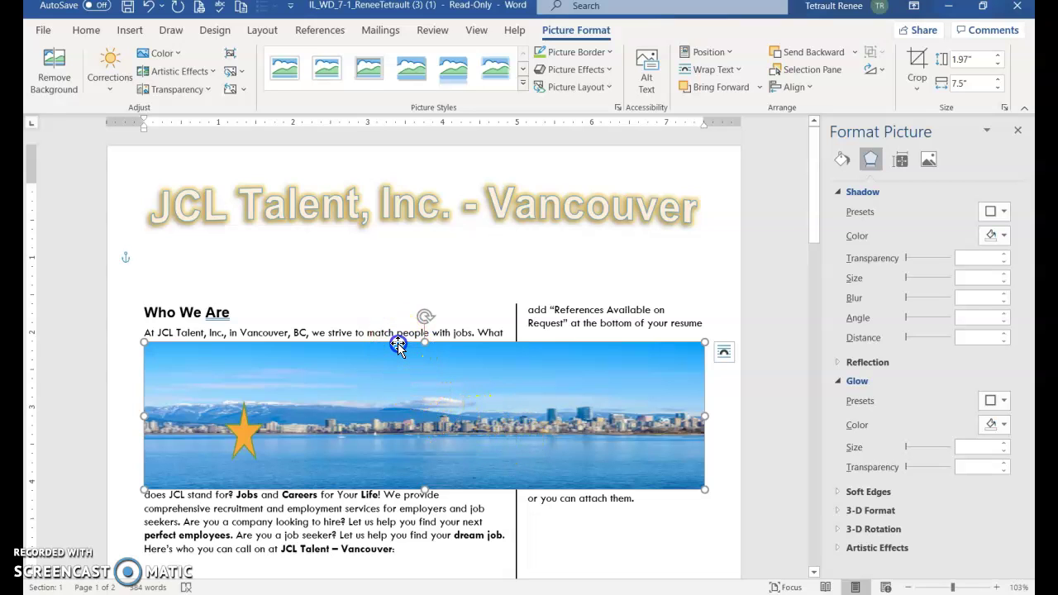
{"action": "left_click_drag", "start_coordinate": [398, 347], "coordinate": [400, 186]}
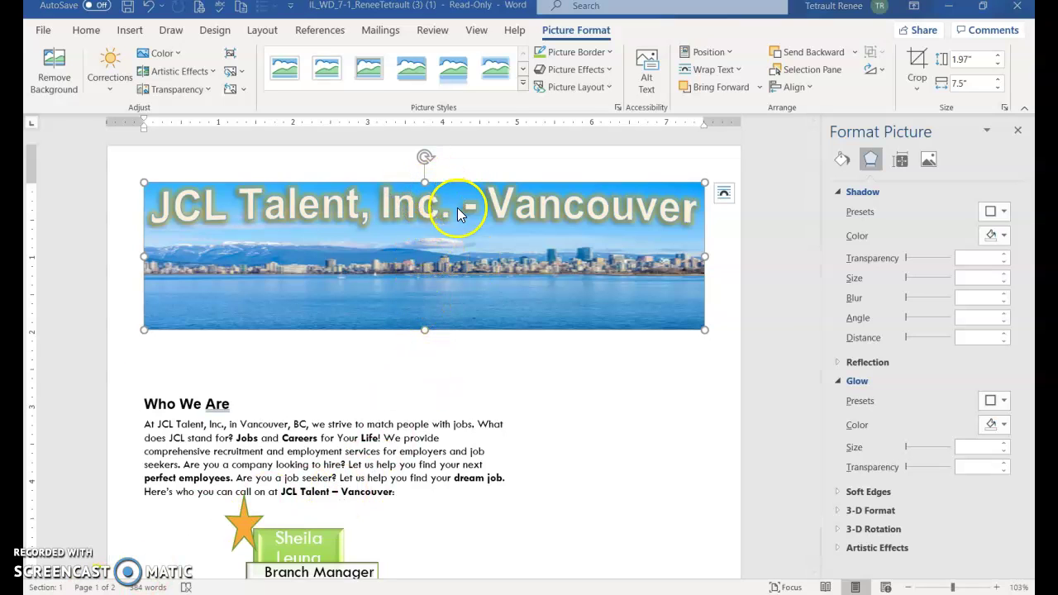
{"action": "left_click", "coordinate": [856, 53]}
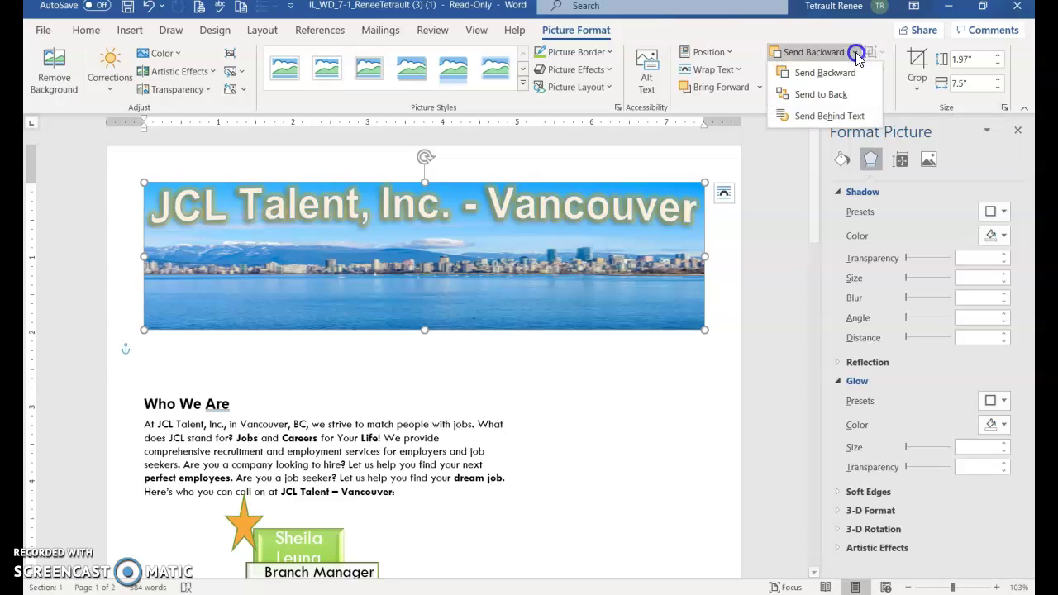
{"action": "left_click", "coordinate": [844, 94]}
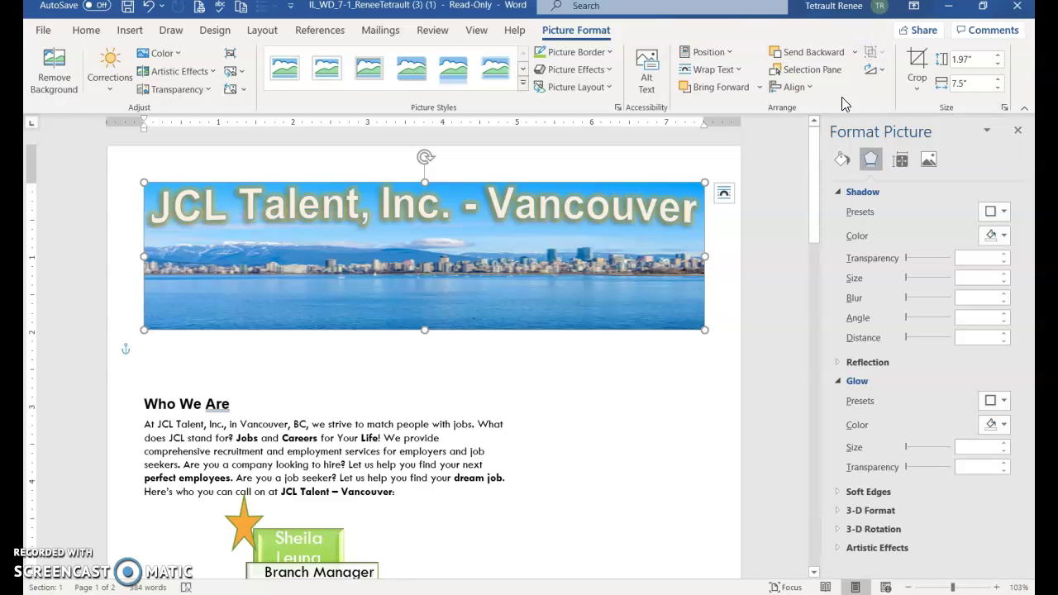
{"action": "left_click", "coordinate": [709, 260]}
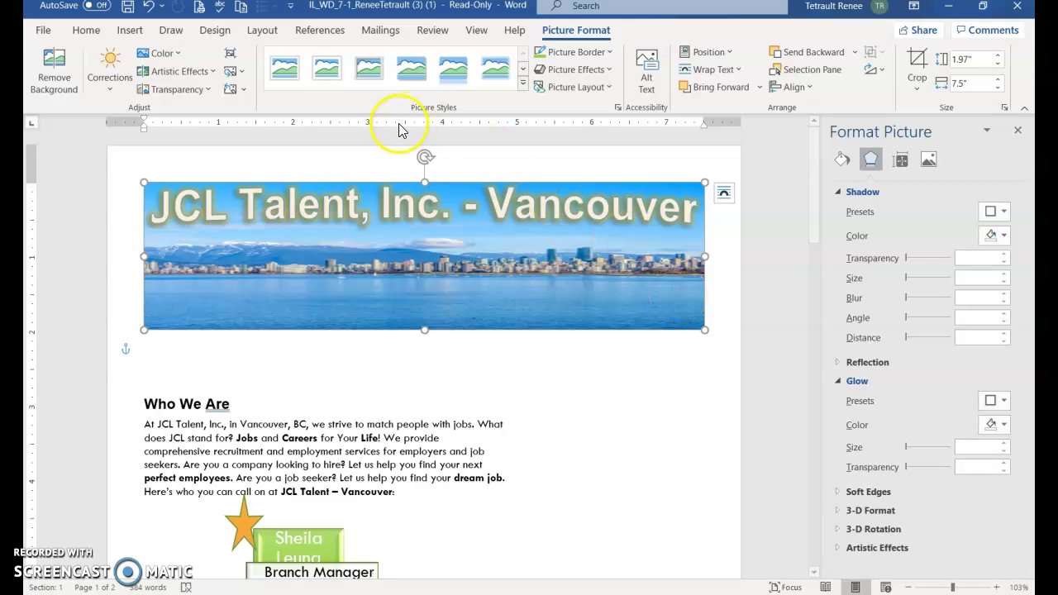
Step: Show formatting marks, delete the extra empty paragraph below the skyline picture, and hide the marks again
{"action": "left_click", "coordinate": [86, 30]}
{"action": "left_click", "coordinate": [465, 59]}
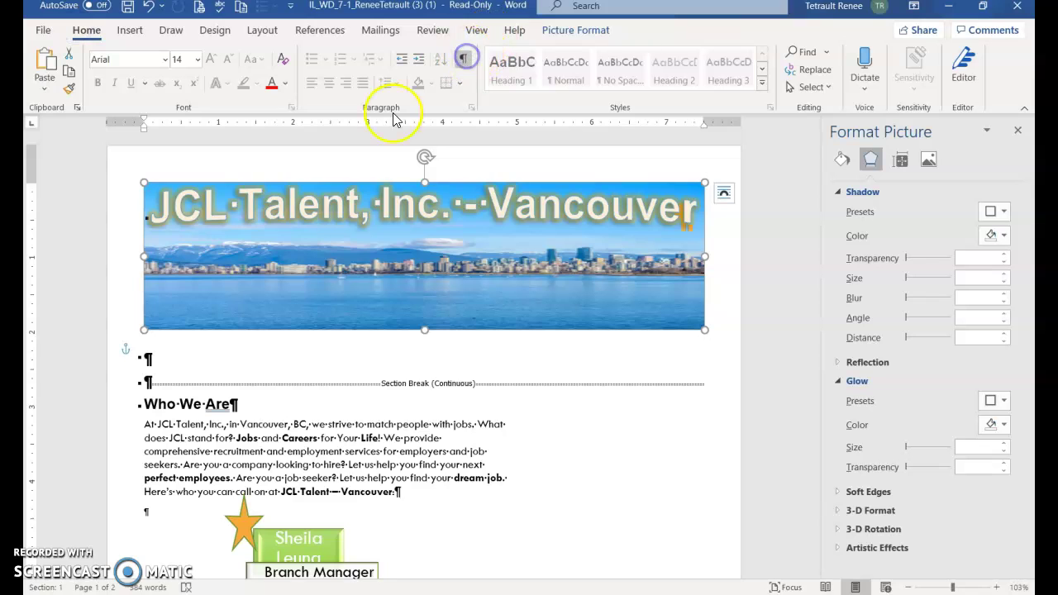
{"action": "left_click", "coordinate": [190, 359]}
{"action": "left_click", "coordinate": [408, 334]}
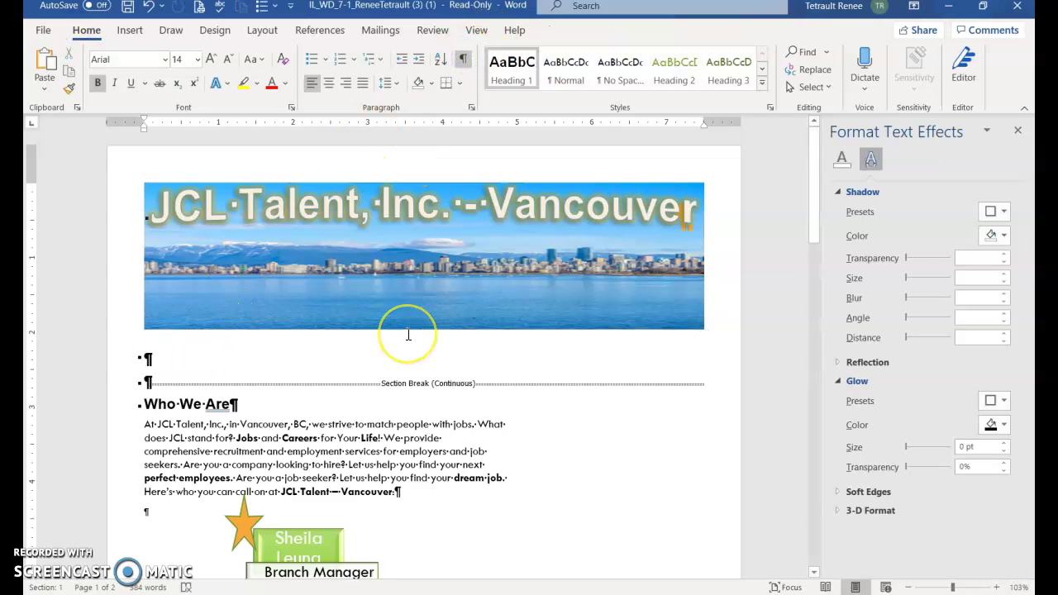
{"action": "key", "text": "Delete"}
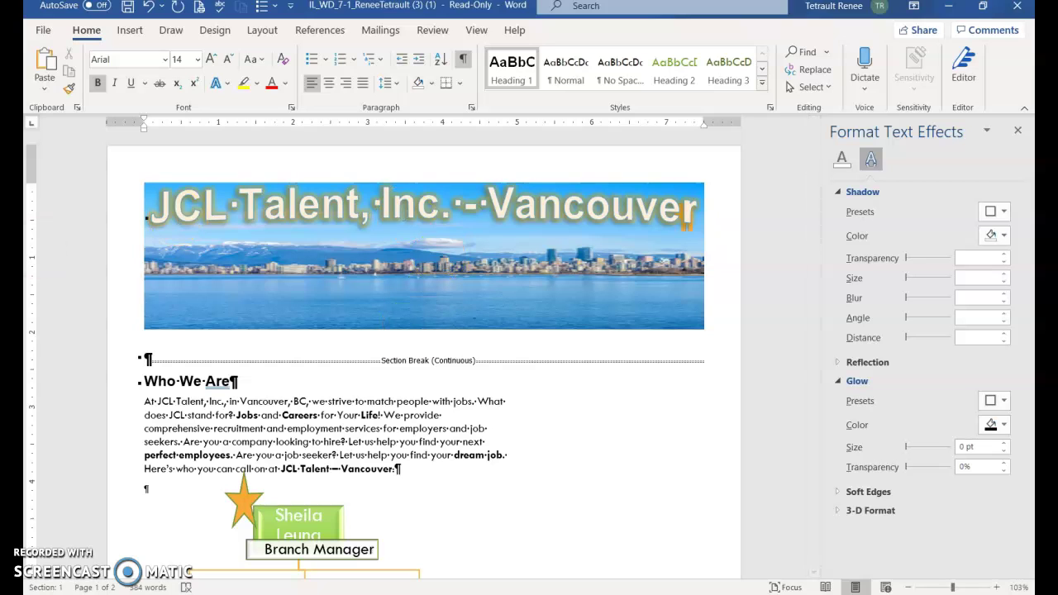
{"action": "left_click", "coordinate": [464, 62]}
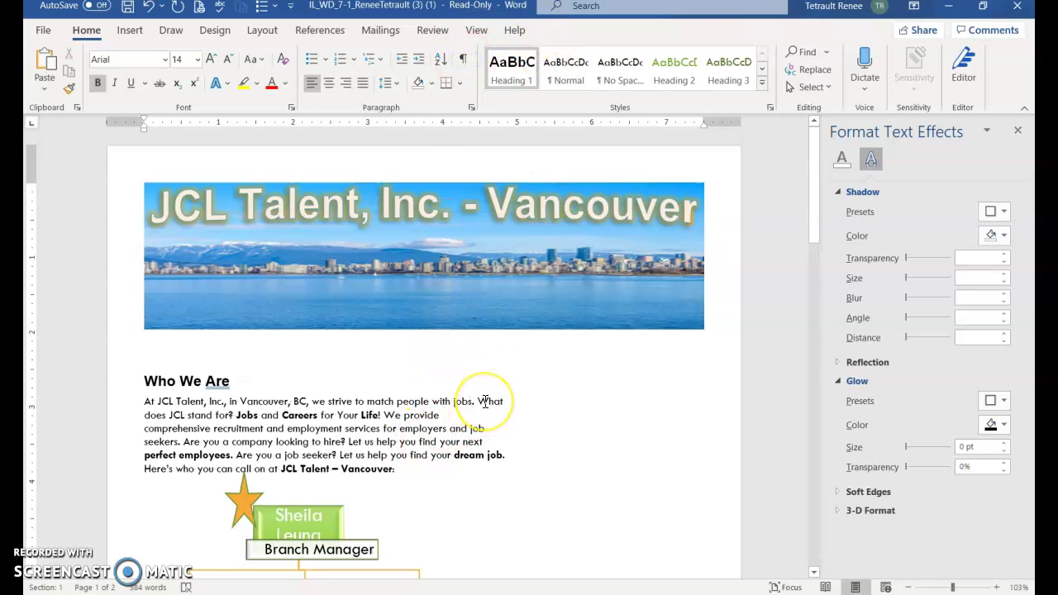
Step: Cut the whole Job Search Tips section, from its heading through "Enjoy yourself!", from the end of the document
{"action": "key", "text": "ctrl+End"}
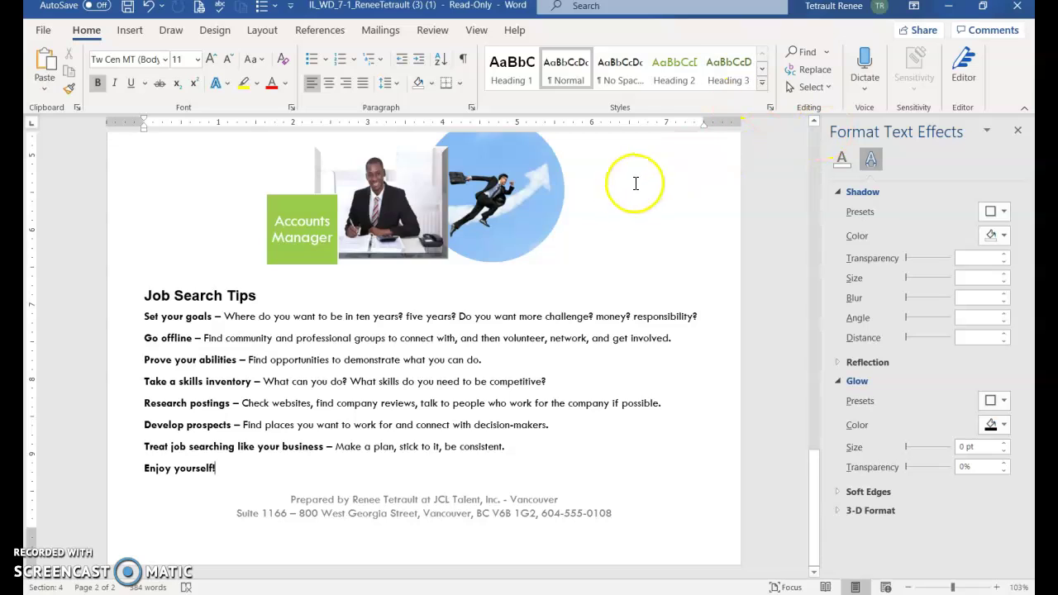
{"action": "left_click", "coordinate": [147, 297]}
{"action": "left_click_drag", "start_coordinate": [150, 298], "coordinate": [271, 468]}
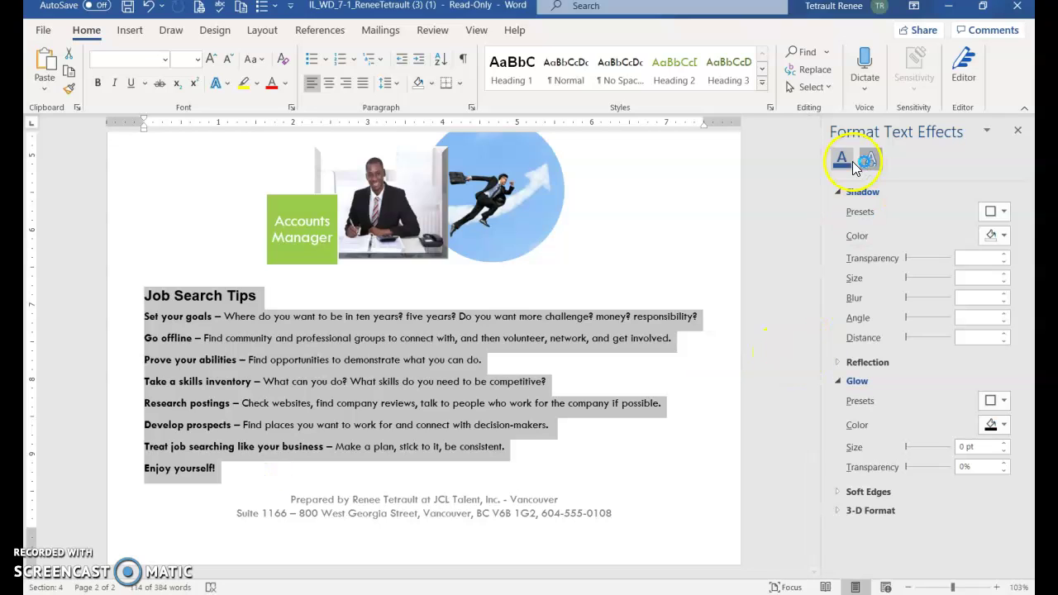
{"action": "left_click", "coordinate": [606, 10]}
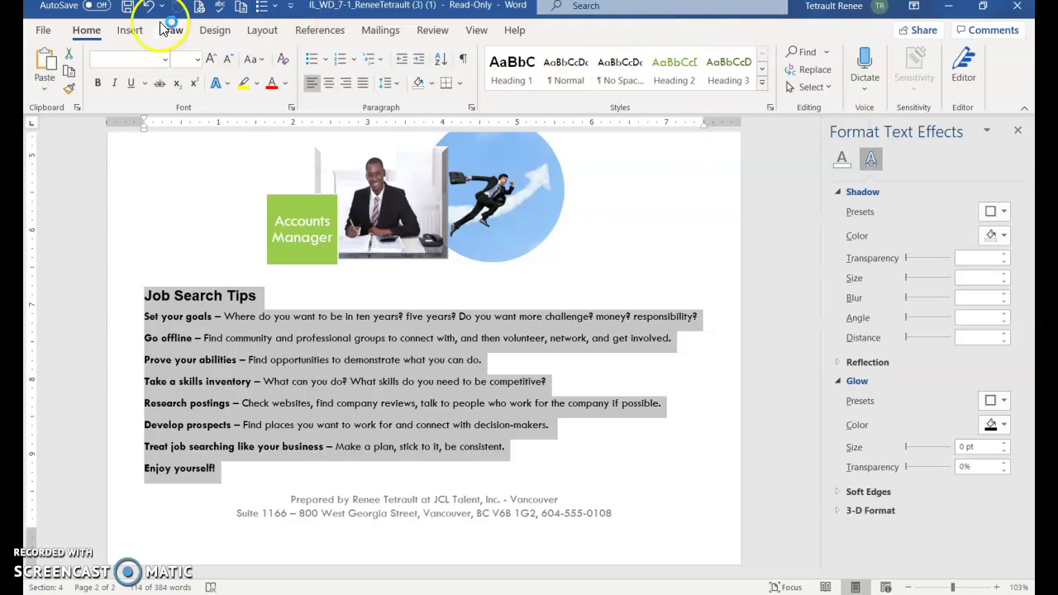
{"action": "left_click", "coordinate": [62, 58]}
{"action": "left_click", "coordinate": [66, 56]}
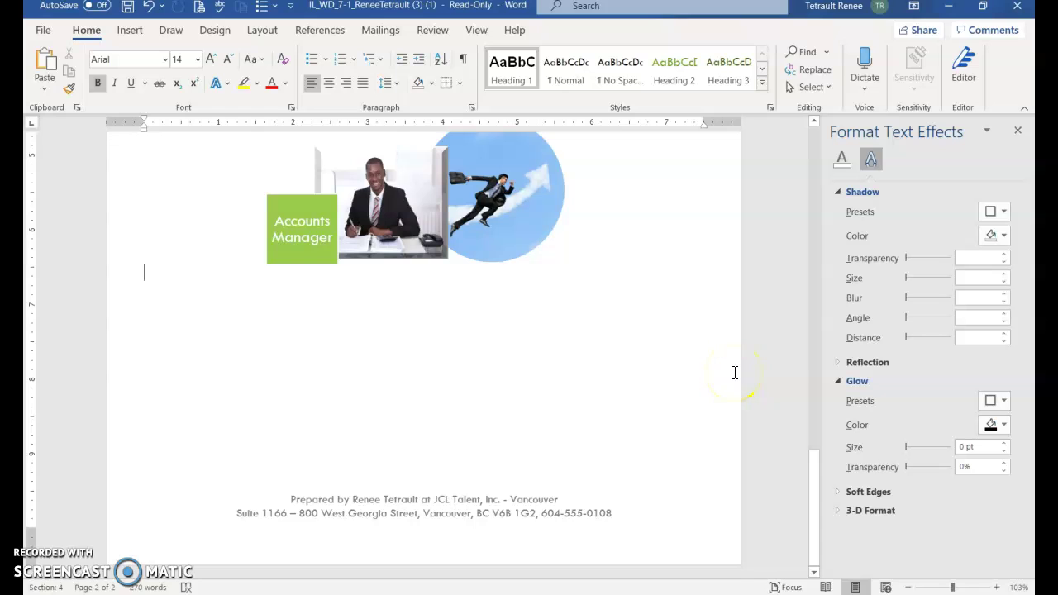
Step: Place the insertion point at the end of the References paragraph on page 1 and show formatting marks
{"action": "scroll", "coordinate": [734, 373], "scroll_direction": "up", "scroll_amount": 7}
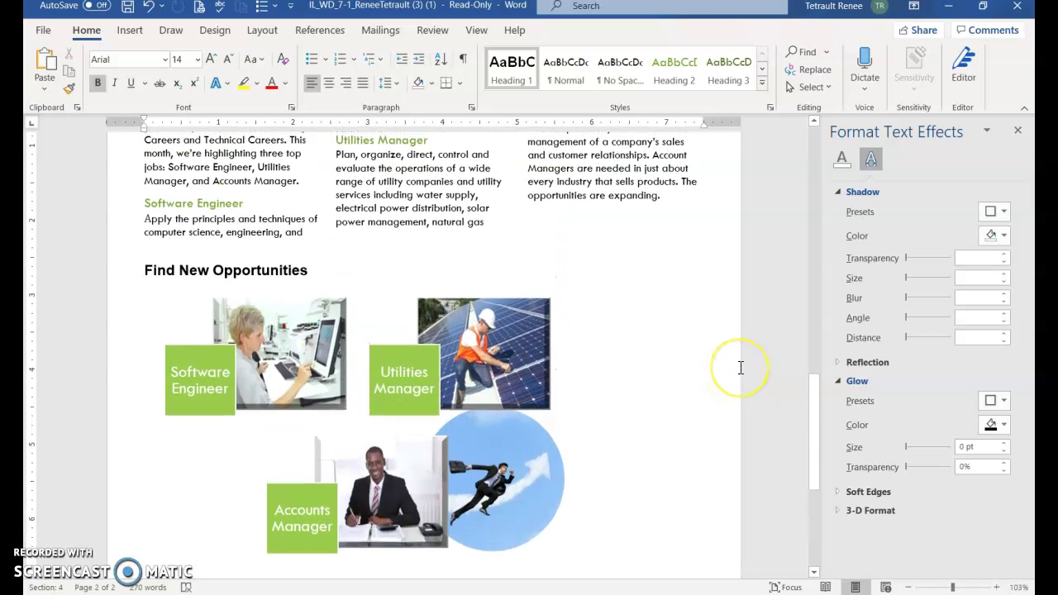
{"action": "scroll", "coordinate": [741, 368], "scroll_direction": "up", "scroll_amount": 3}
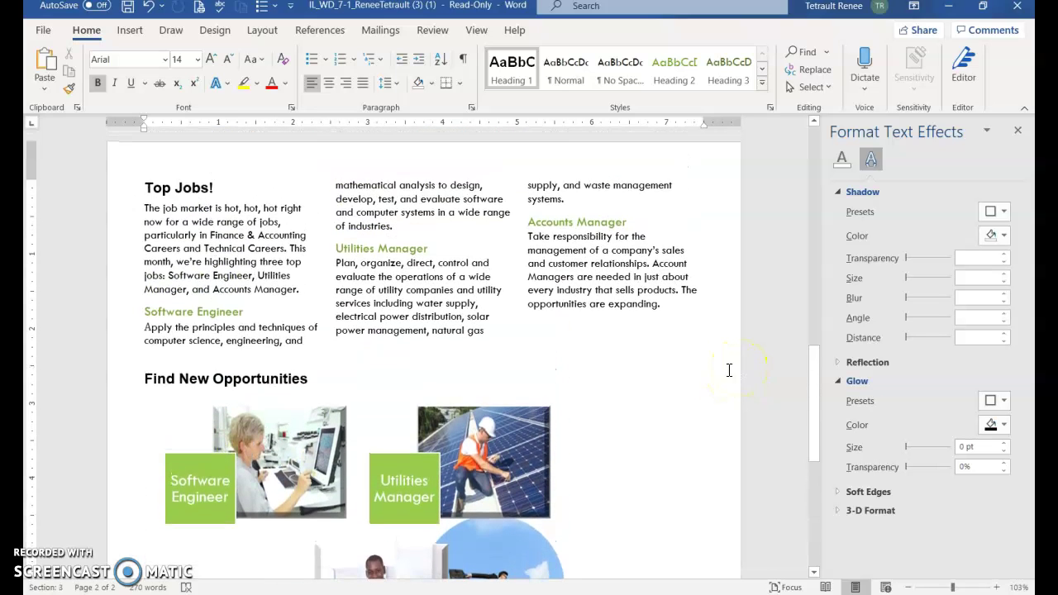
{"action": "scroll", "coordinate": [494, 424], "scroll_direction": "up", "scroll_amount": 7}
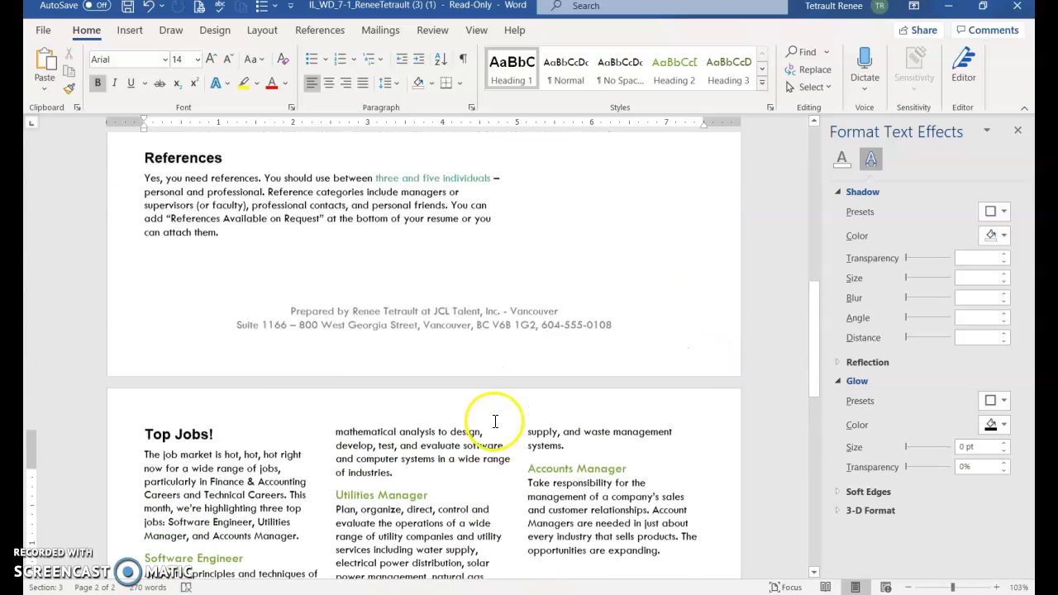
{"action": "scroll", "coordinate": [494, 422], "scroll_direction": "up", "scroll_amount": 2}
{"action": "left_click", "coordinate": [258, 318]}
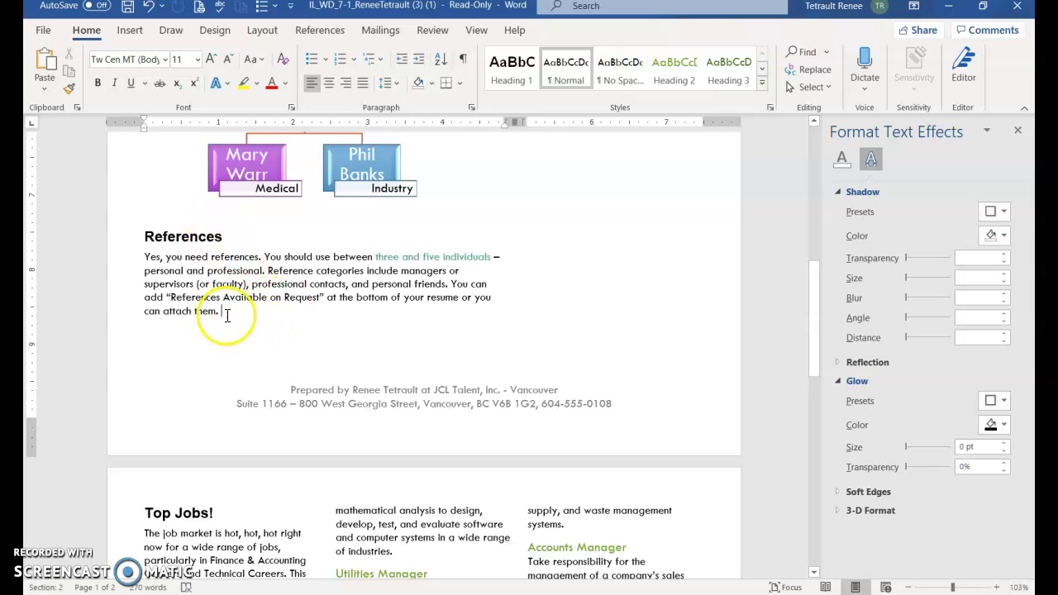
{"action": "left_click", "coordinate": [463, 60]}
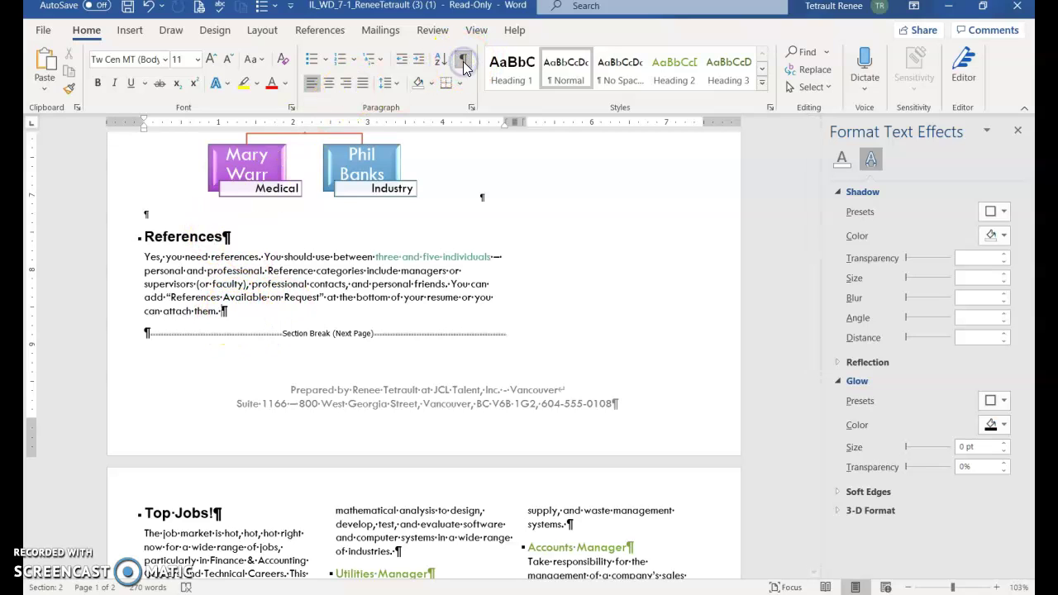
{"action": "left_click", "coordinate": [463, 61]}
{"action": "left_click", "coordinate": [492, 171]}
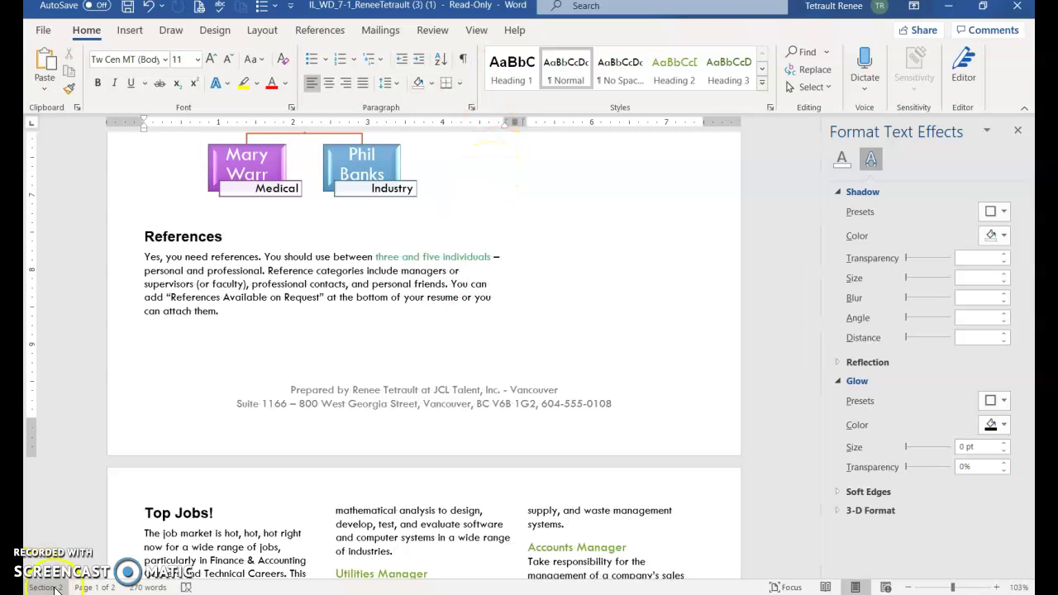
{"action": "key", "text": "ctrl+shift+8"}
Step: Insert a column break at the end of the References paragraph
{"action": "scroll", "coordinate": [226, 420], "scroll_direction": "up", "scroll_amount": 2}
{"action": "left_click", "coordinate": [226, 420]}
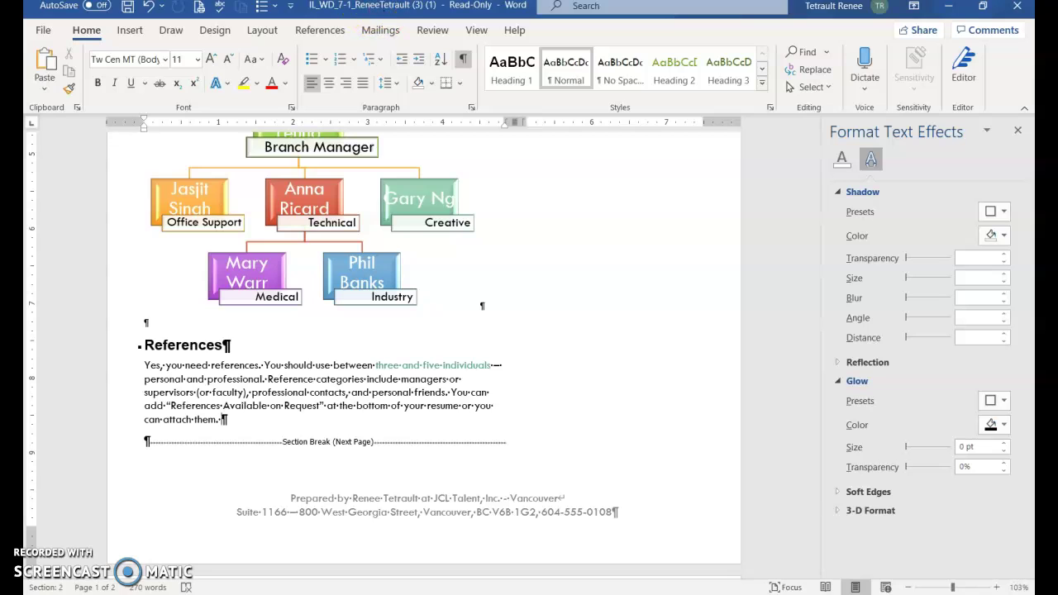
{"action": "left_click", "coordinate": [254, 31]}
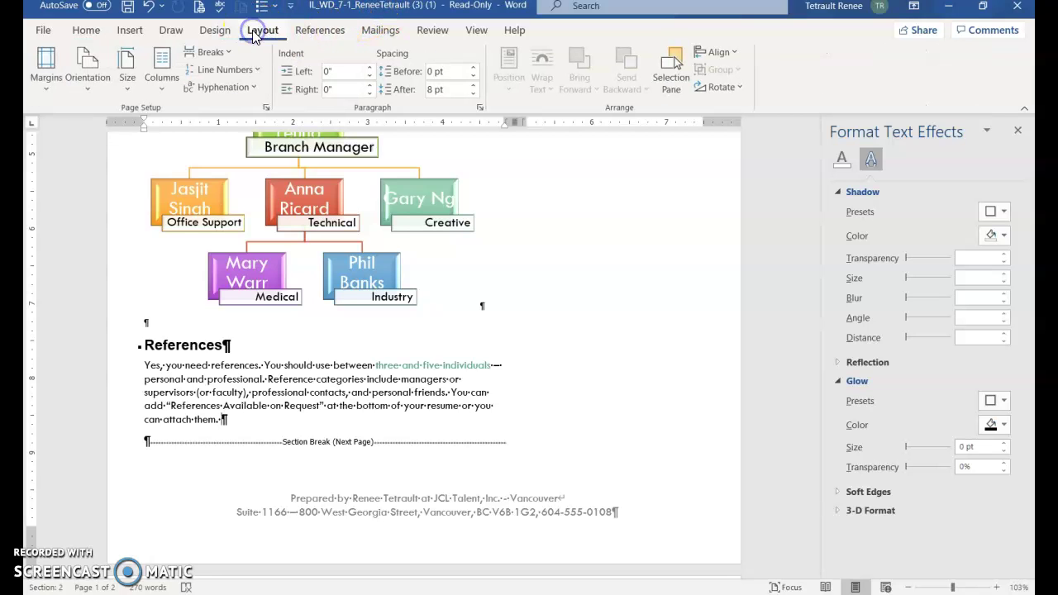
{"action": "left_click", "coordinate": [211, 52]}
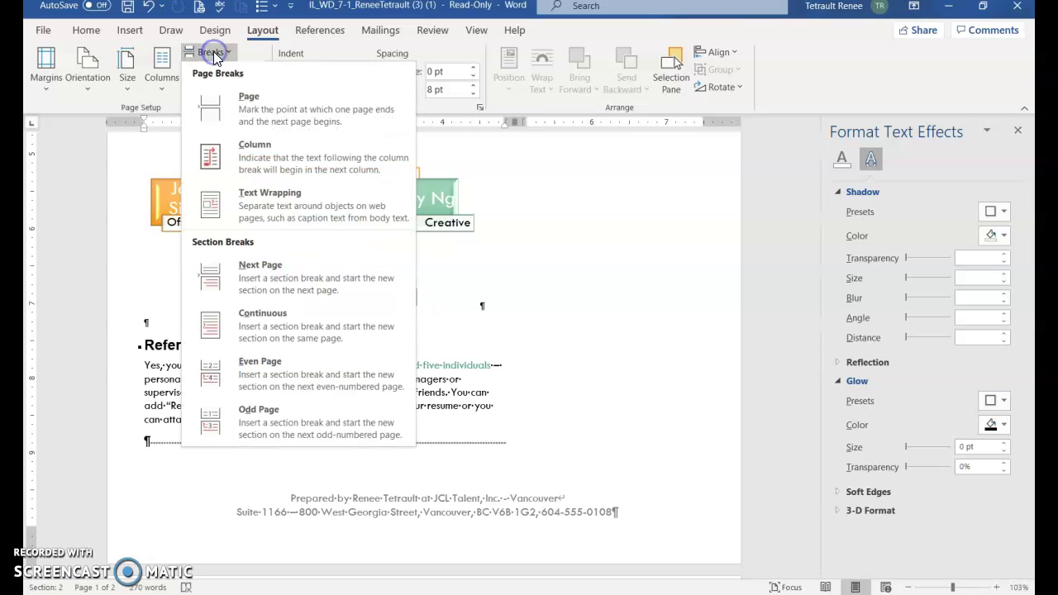
{"action": "left_click", "coordinate": [254, 145]}
Step: Paste the cut Job Search Tips section at the start of the second column on page 1
{"action": "scroll", "coordinate": [264, 144], "scroll_direction": "up", "scroll_amount": 3}
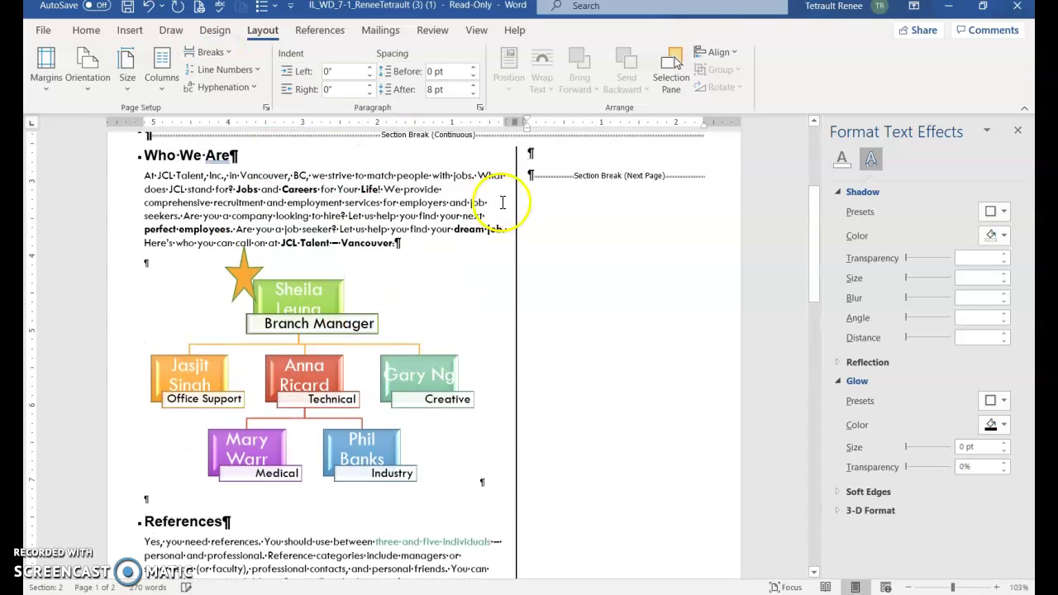
{"action": "left_click", "coordinate": [233, 152]}
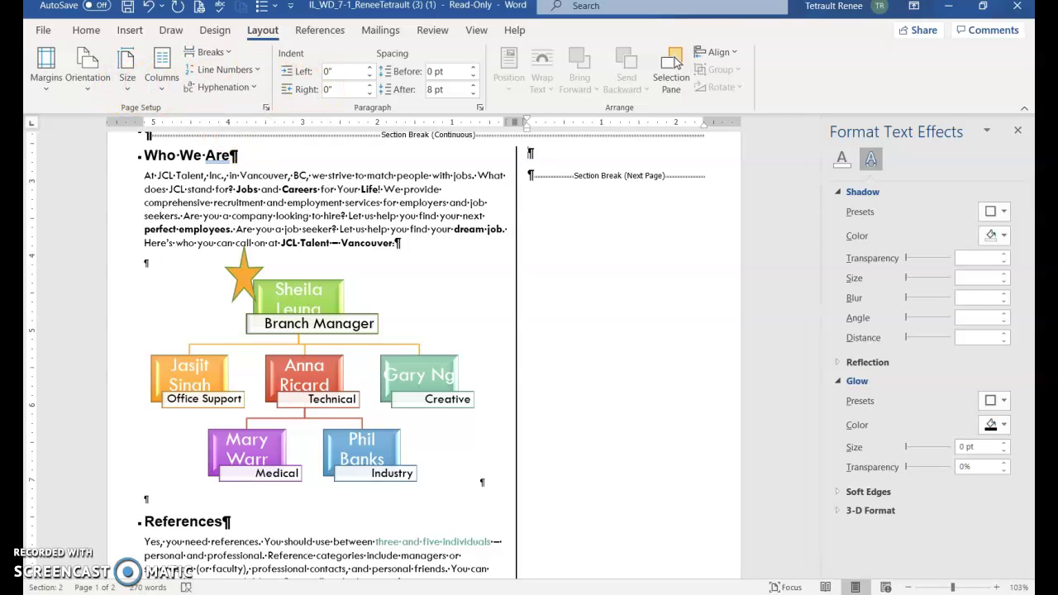
{"action": "left_click", "coordinate": [86, 30]}
{"action": "left_click", "coordinate": [44, 67]}
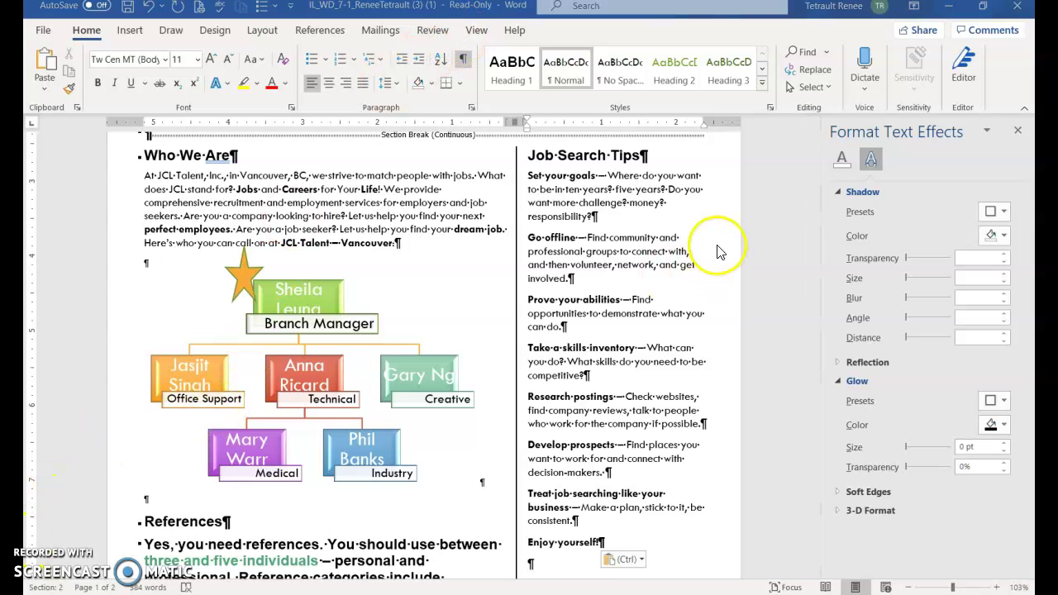
Step: Enclose the Job Search Tips text, from its heading through "Enjoy yourself!", in a drawn text box
{"action": "left_click", "coordinate": [539, 165]}
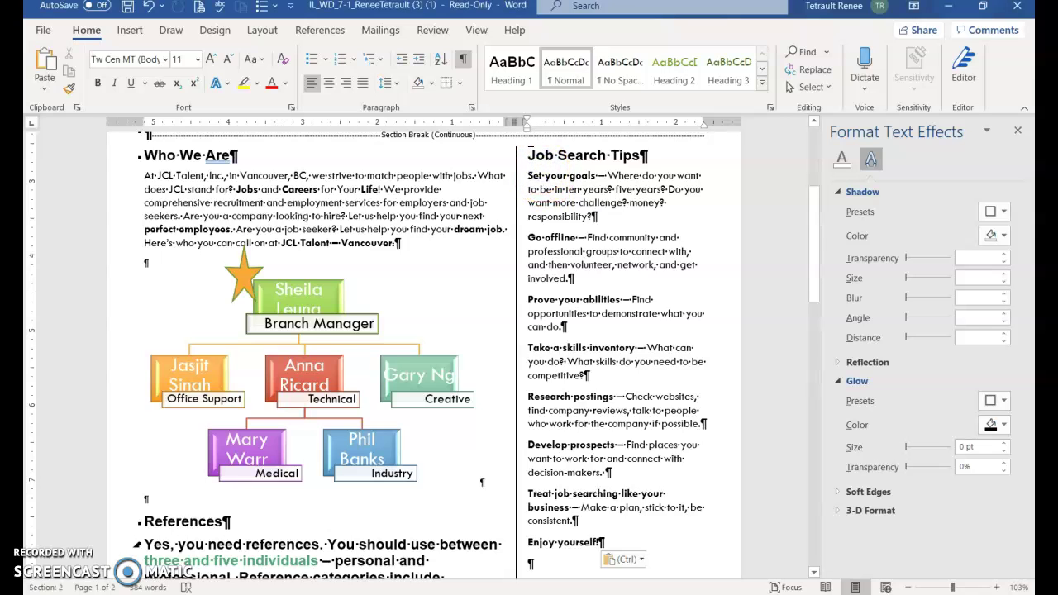
{"action": "left_click_drag", "start_coordinate": [529, 155], "coordinate": [629, 538]}
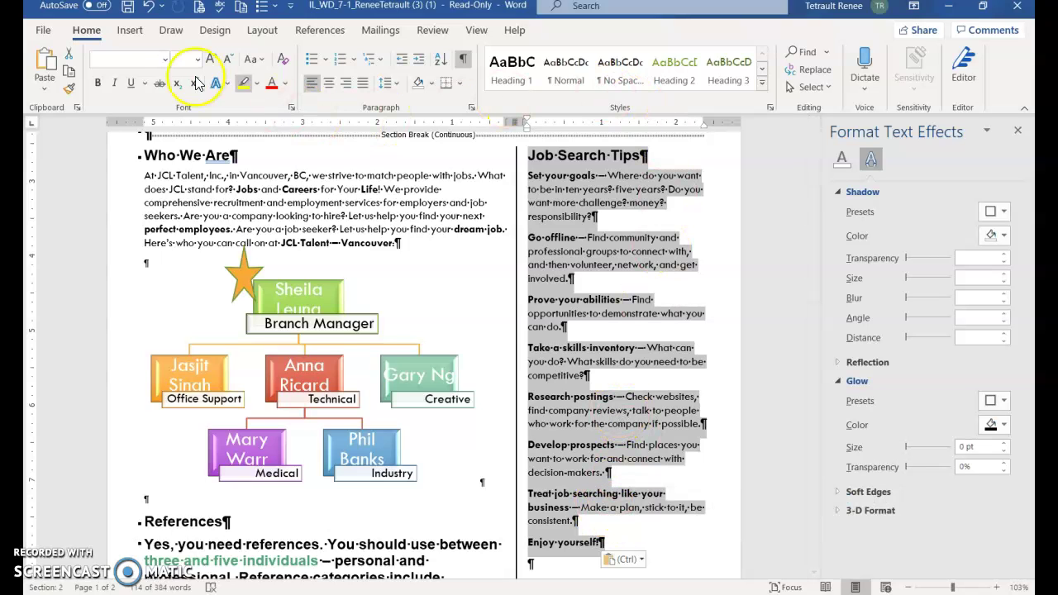
{"action": "left_click", "coordinate": [128, 33]}
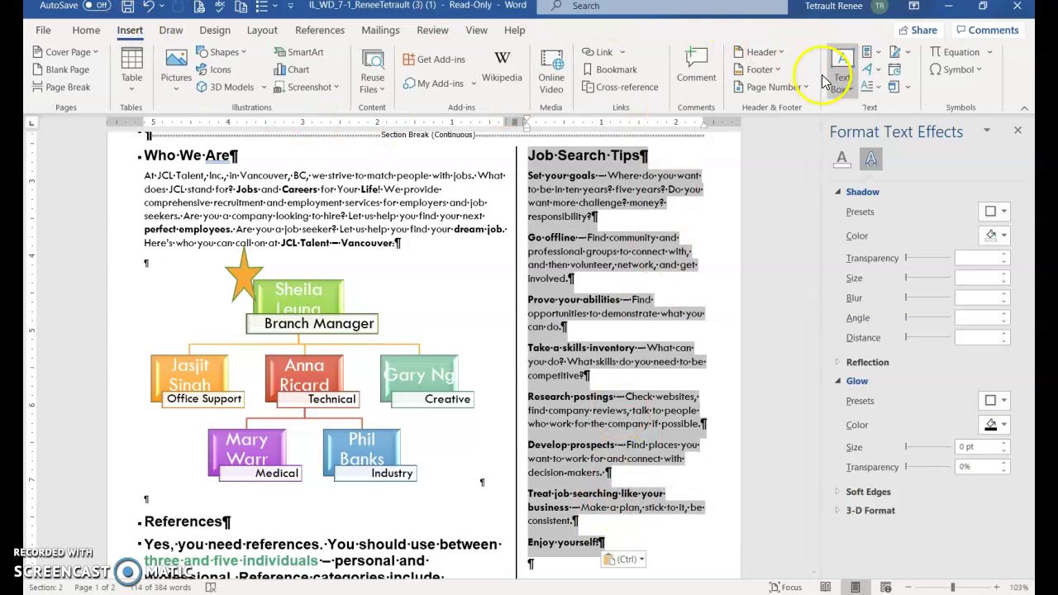
{"action": "left_click", "coordinate": [846, 88]}
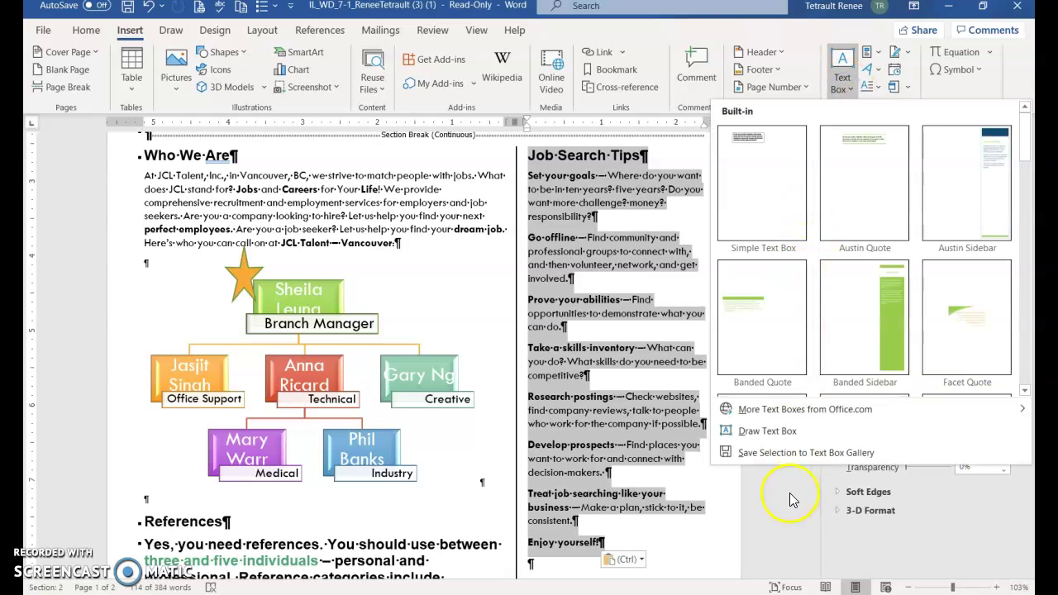
{"action": "left_click", "coordinate": [760, 436]}
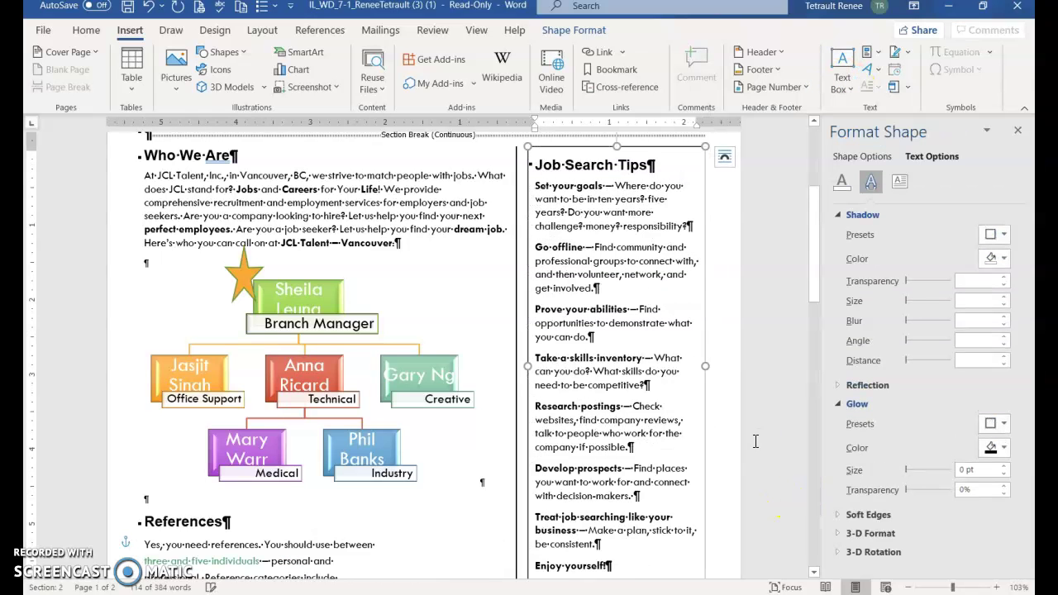
Step: Set the height of the Job Search Tips text box to 6.2"
{"action": "scroll", "coordinate": [699, 496], "scroll_direction": "down", "scroll_amount": 3}
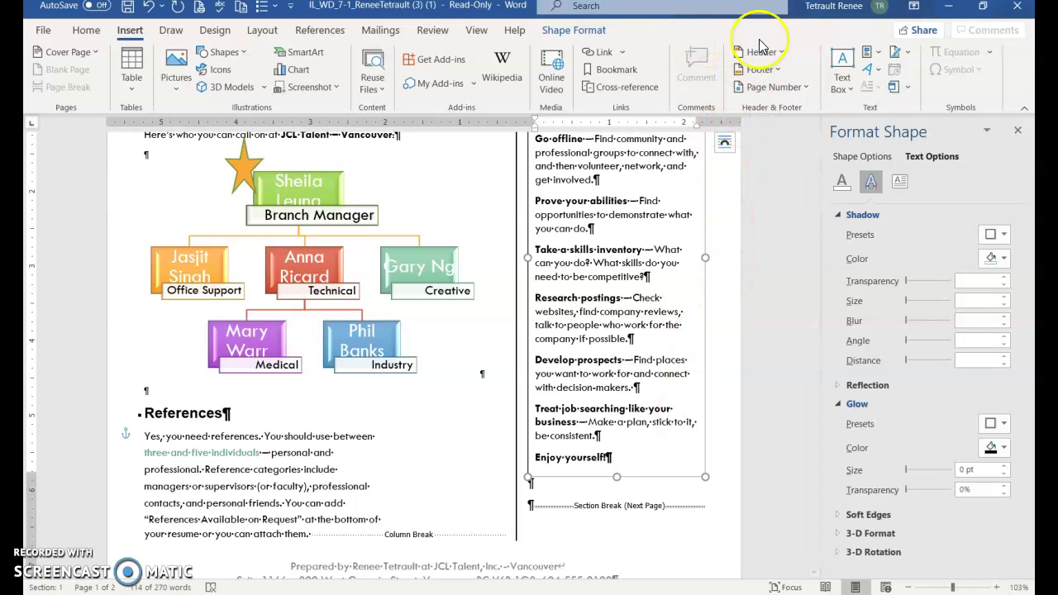
{"action": "left_click", "coordinate": [576, 31]}
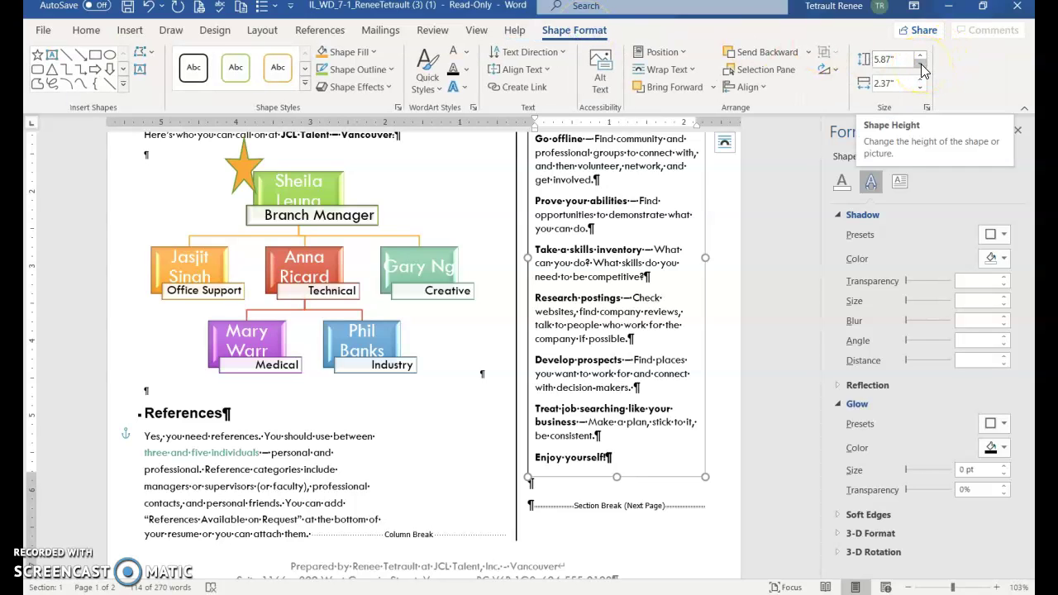
{"action": "left_click", "coordinate": [920, 64]}
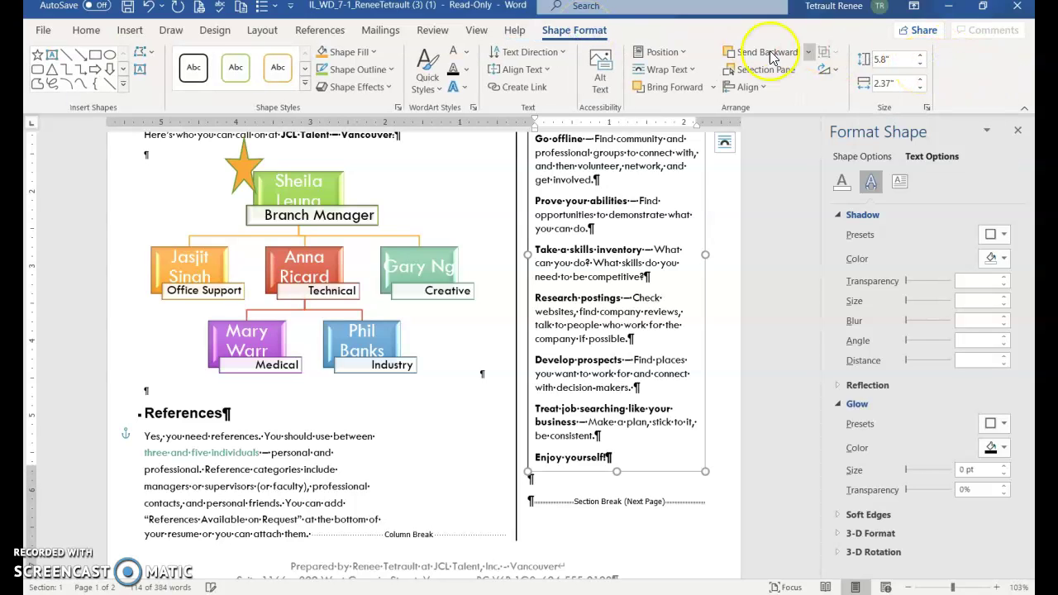
{"action": "left_click", "coordinate": [891, 59]}
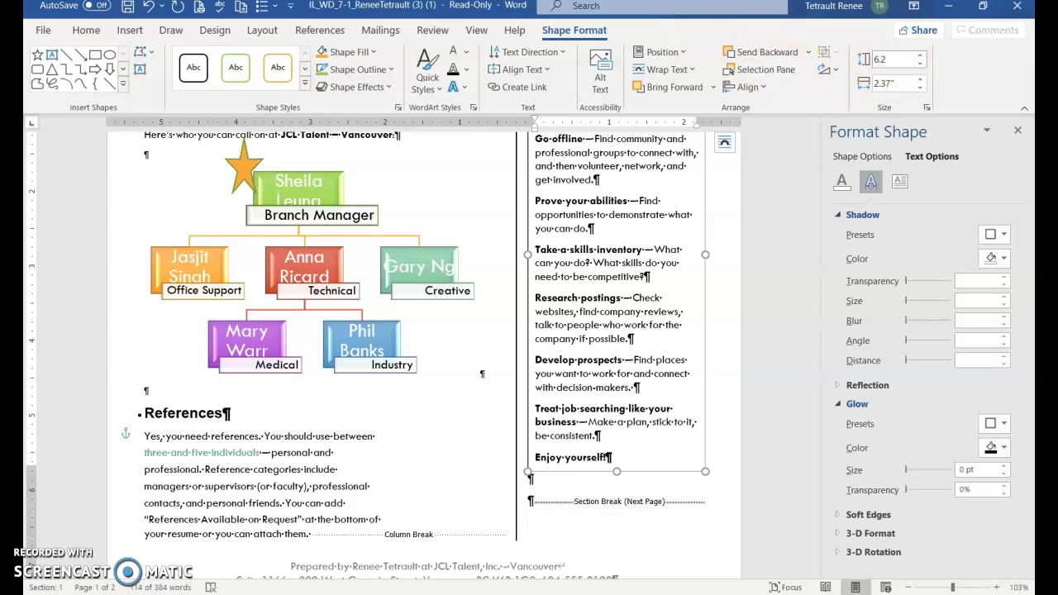
{"action": "key", "text": "Tab"}
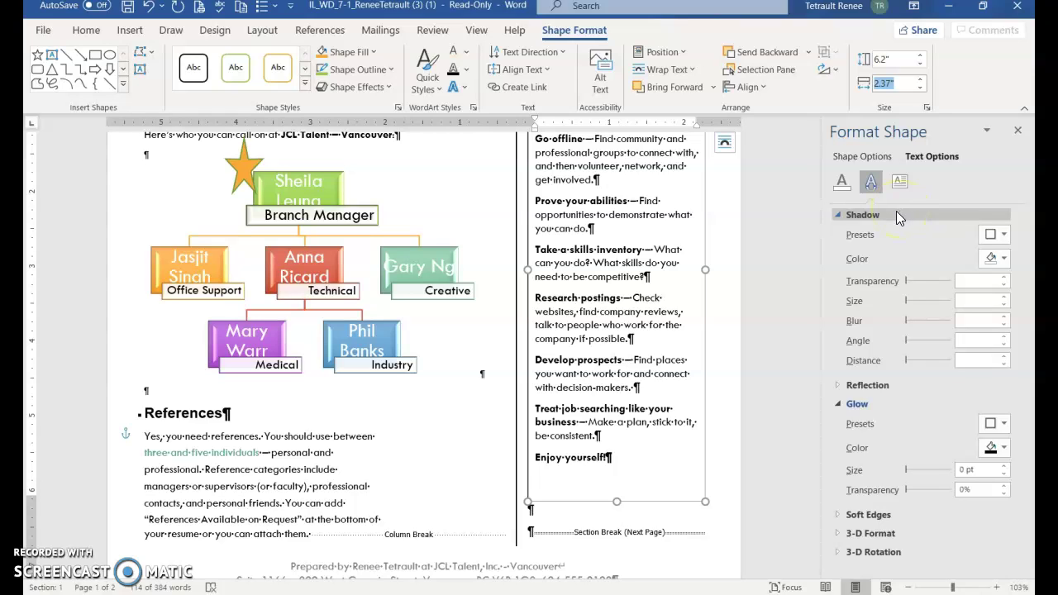
Step: Set the width of the Job Search Tips text box to 2.3" and apply the light green gradient theme style to it
{"action": "type", "text": "2.3"}
{"action": "key", "text": "Return"}
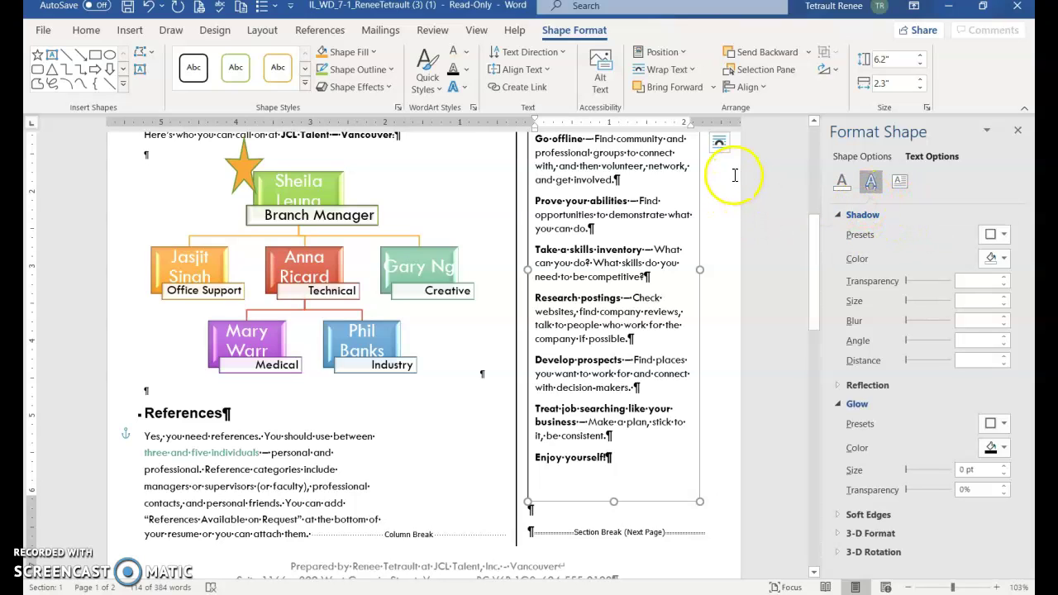
{"action": "left_click", "coordinate": [305, 87]}
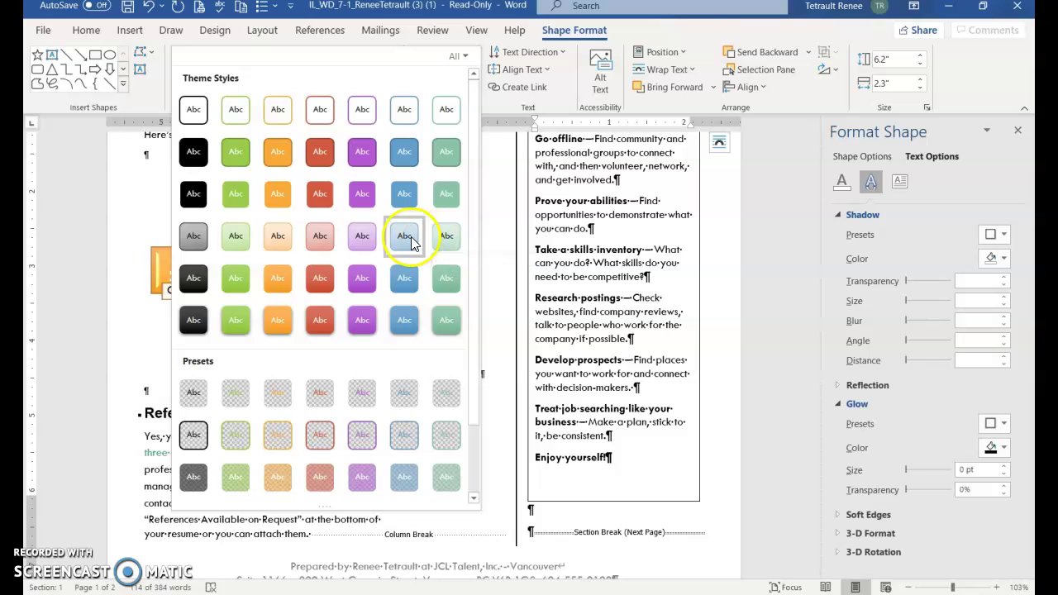
{"action": "left_click", "coordinate": [238, 236]}
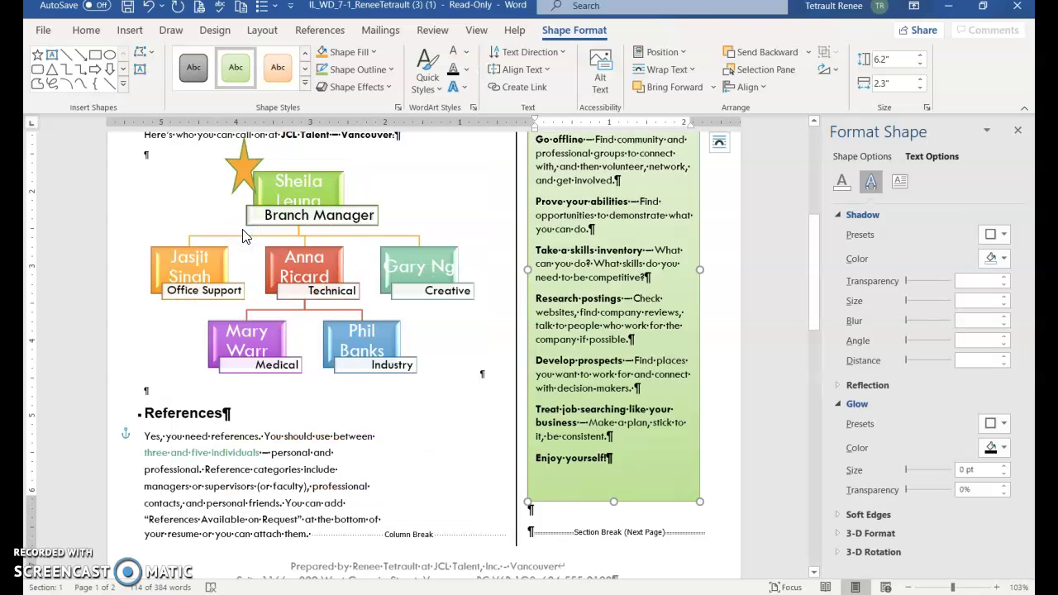
{"action": "left_click", "coordinate": [357, 239]}
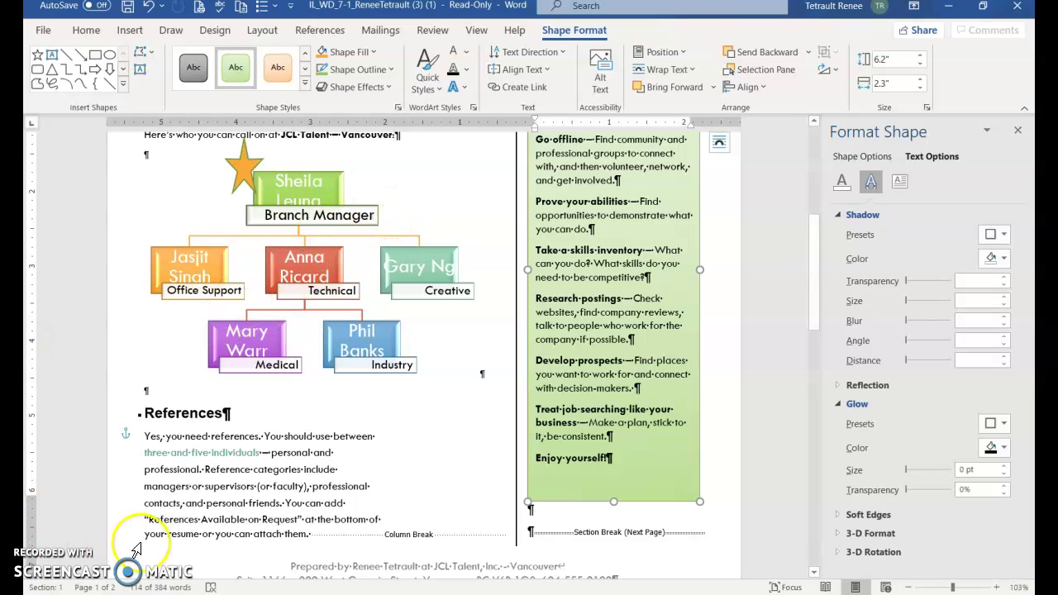
Step: Insert an Austin Quote text box at the start of the Find New Opportunities heading on page 2
{"action": "scroll", "coordinate": [227, 529], "scroll_direction": "down", "scroll_amount": 5}
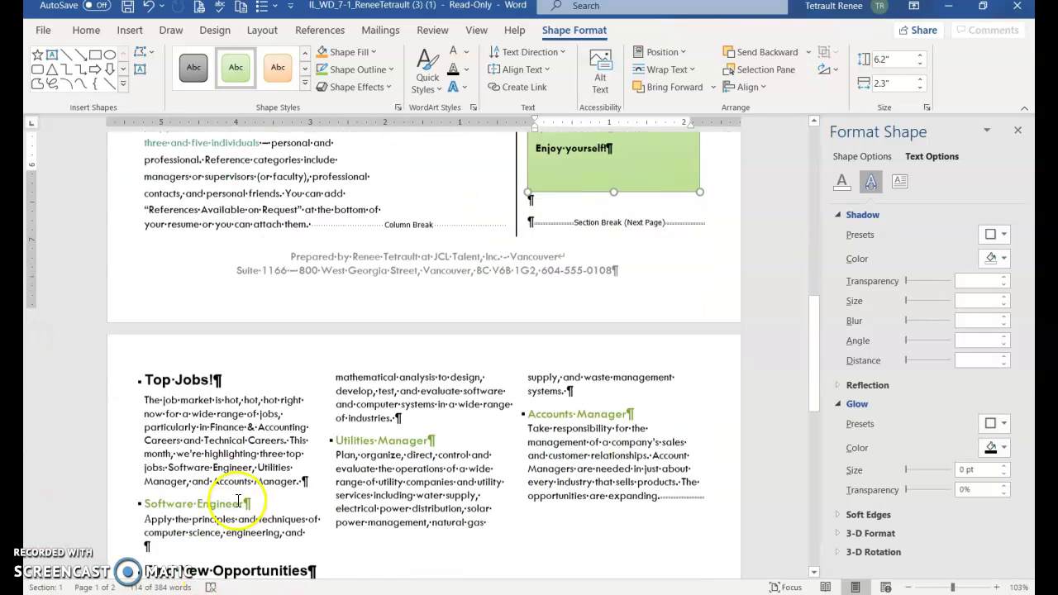
{"action": "scroll", "coordinate": [238, 500], "scroll_direction": "down", "scroll_amount": 4}
{"action": "left_click", "coordinate": [148, 339]}
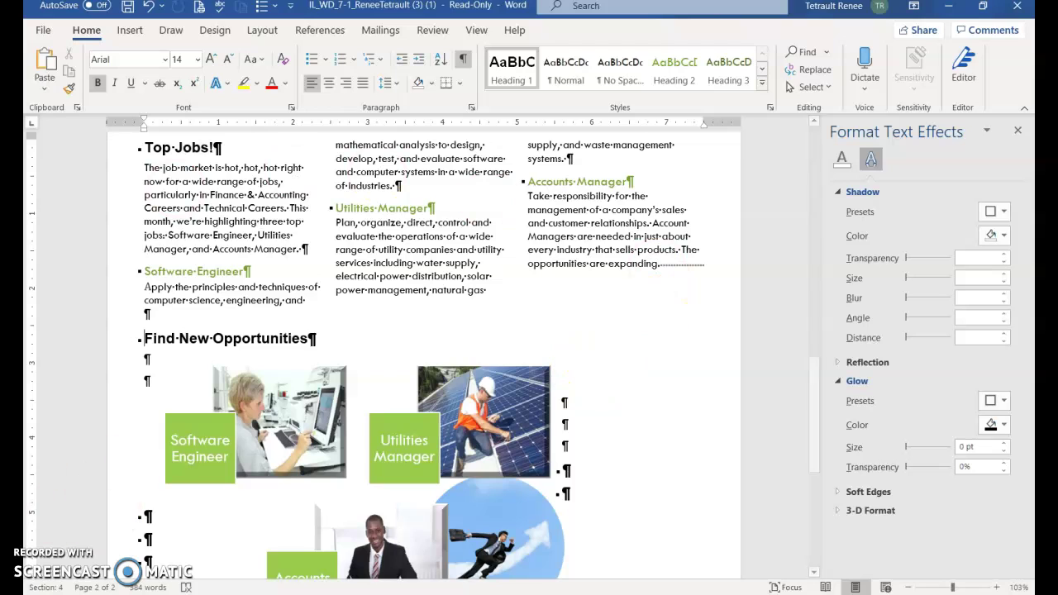
{"action": "scroll", "coordinate": [141, 269], "scroll_direction": "down", "scroll_amount": 2}
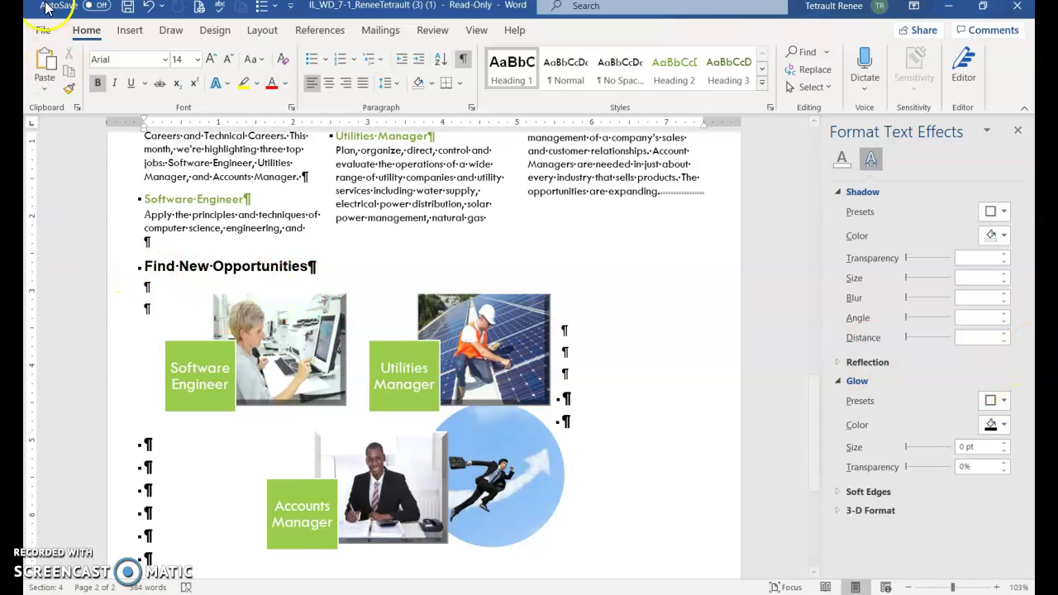
{"action": "left_click", "coordinate": [1017, 134]}
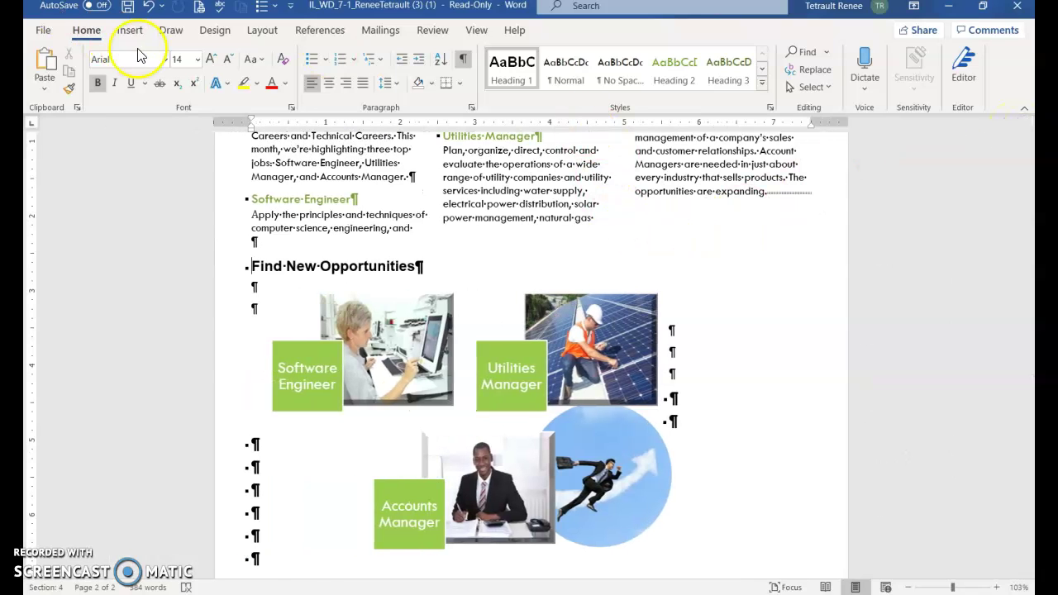
{"action": "left_click", "coordinate": [132, 30]}
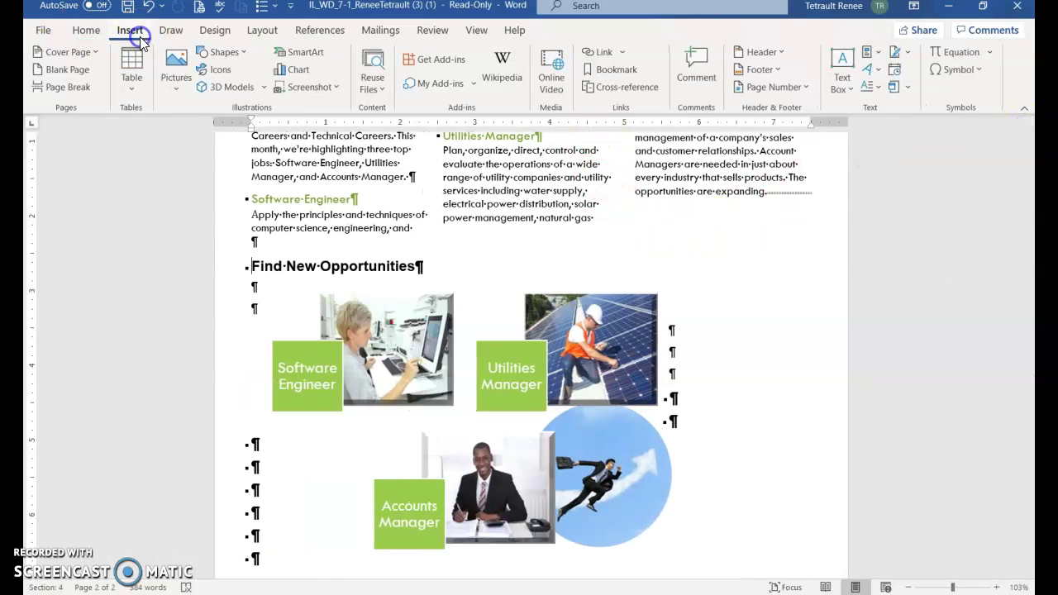
{"action": "left_click", "coordinate": [842, 77]}
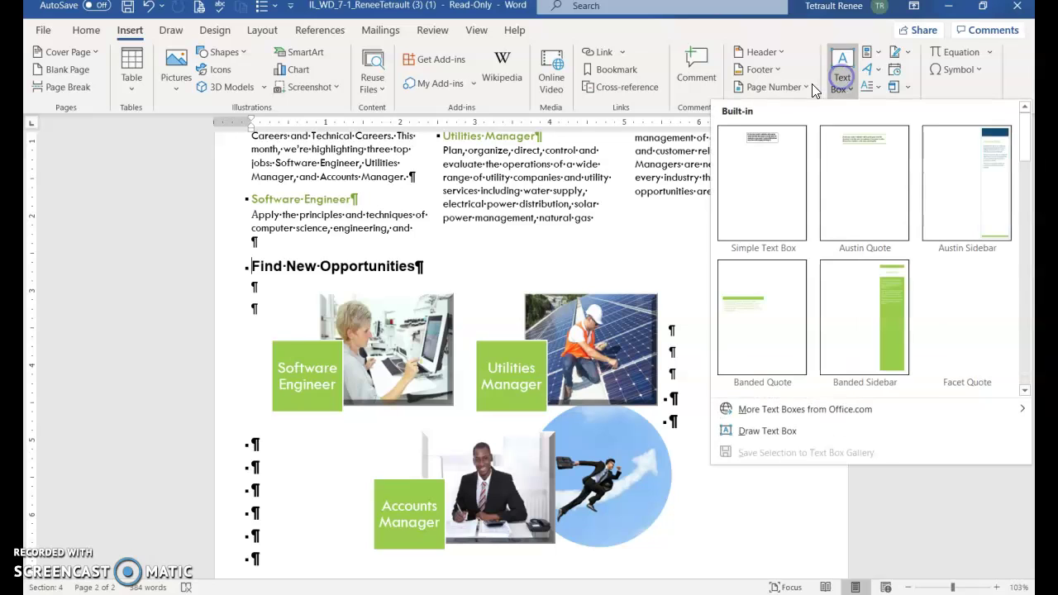
{"action": "left_click", "coordinate": [868, 183]}
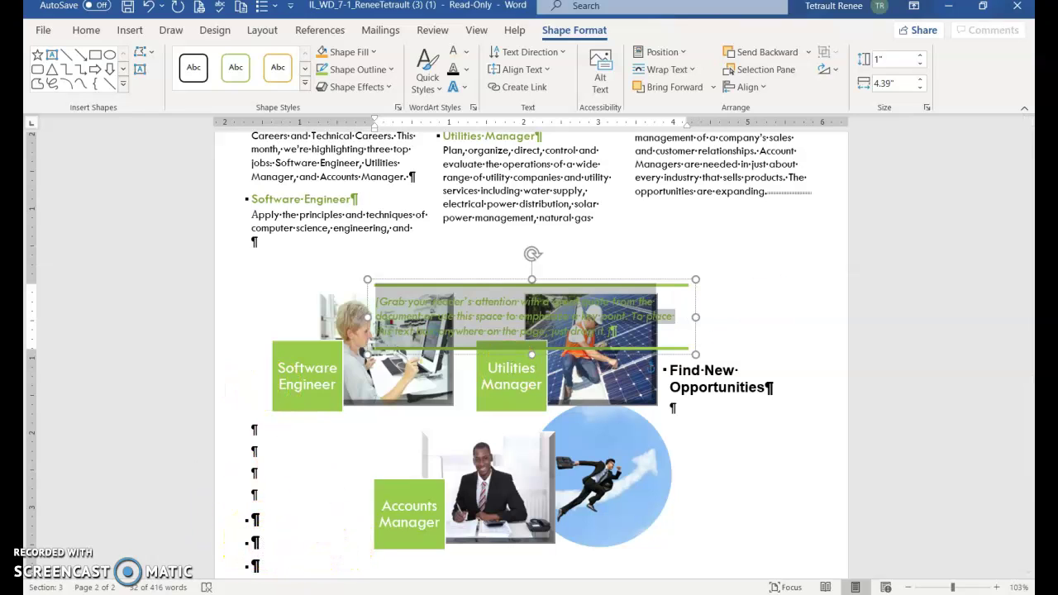
Step: Narrow the quote text box to about 2.02" wide and move it into the blank space beside the Utilities Manager picture
{"action": "left_click", "coordinate": [390, 311]}
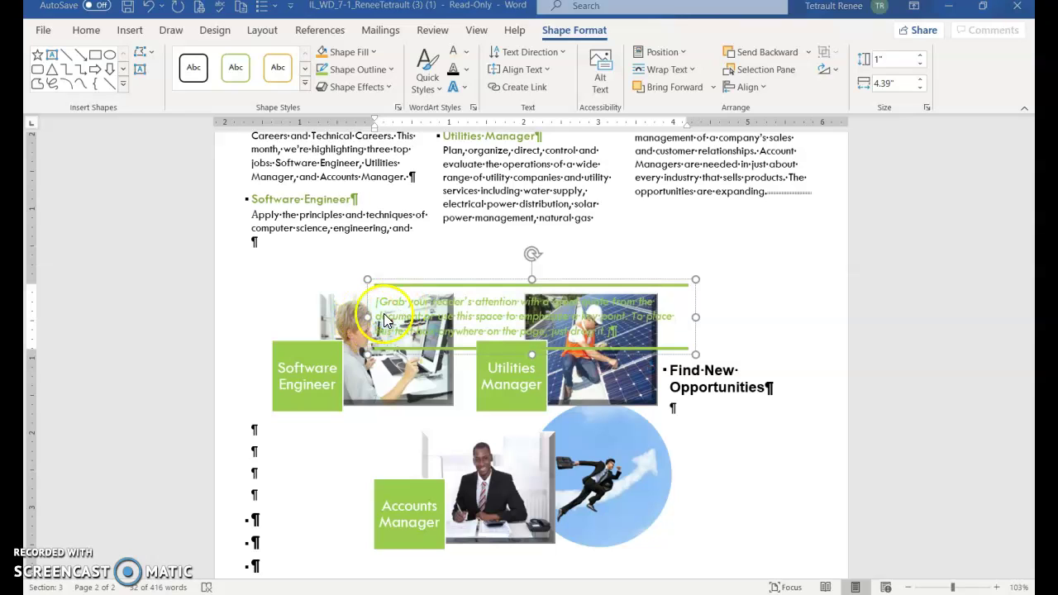
{"action": "left_click", "coordinate": [366, 316]}
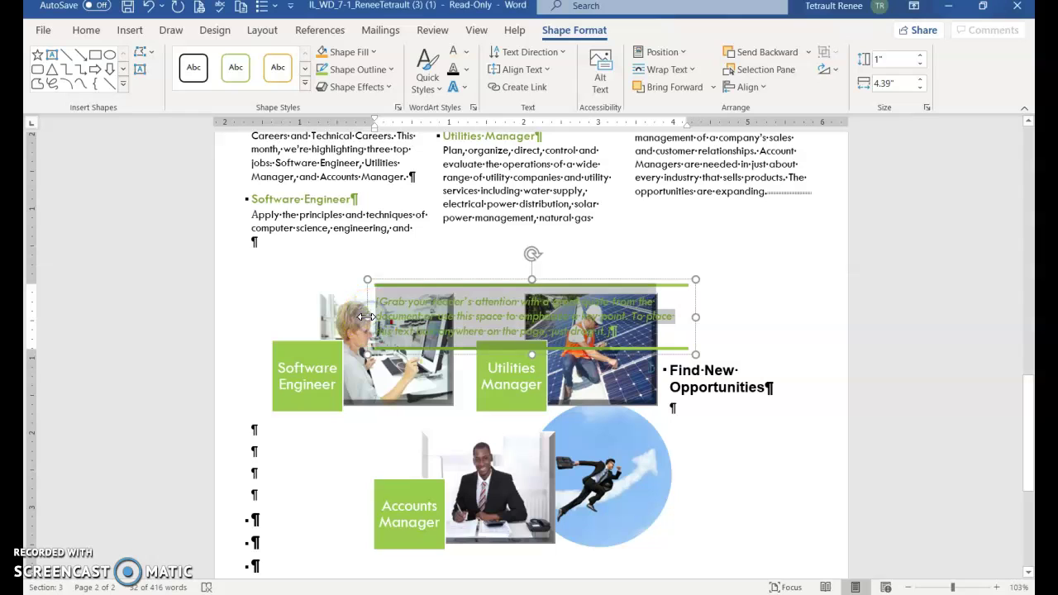
{"action": "left_click_drag", "start_coordinate": [367, 316], "coordinate": [471, 324]}
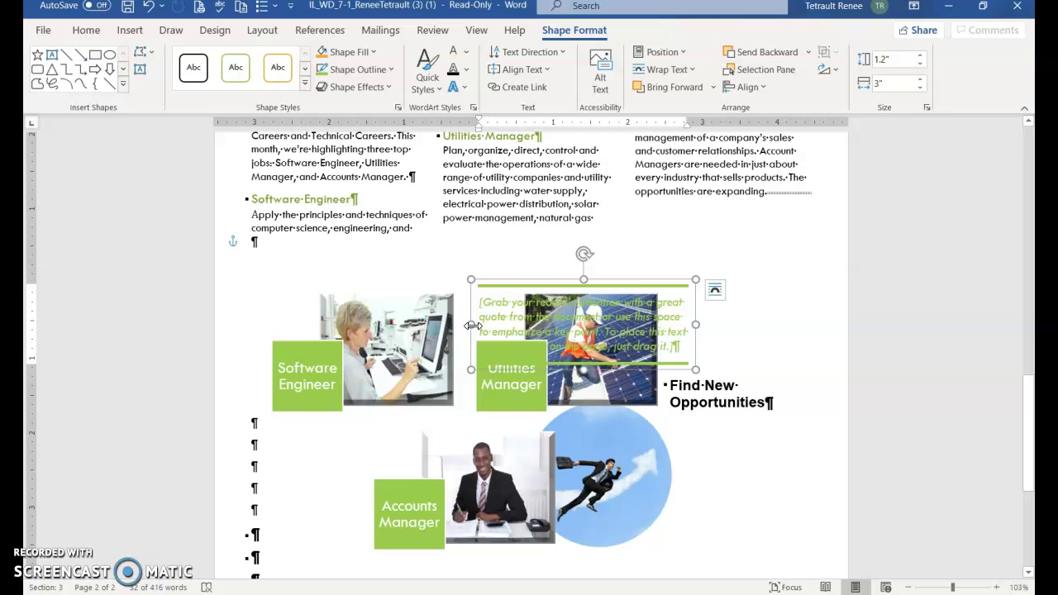
{"action": "left_click_drag", "start_coordinate": [469, 329], "coordinate": [513, 329]}
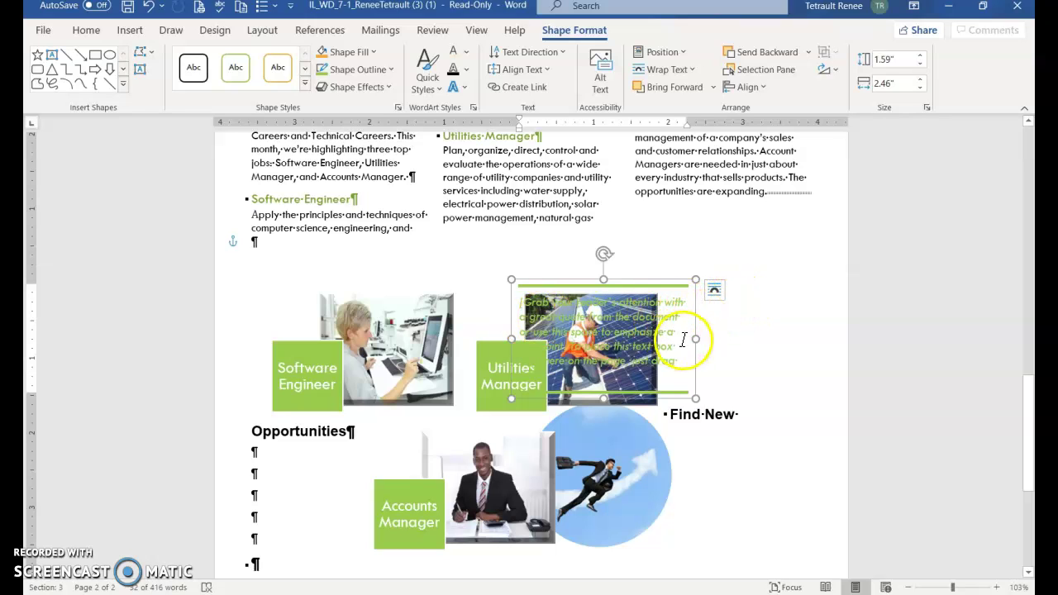
{"action": "left_click_drag", "start_coordinate": [517, 343], "coordinate": [546, 339]}
{"action": "left_click_drag", "start_coordinate": [628, 327], "coordinate": [674, 311]}
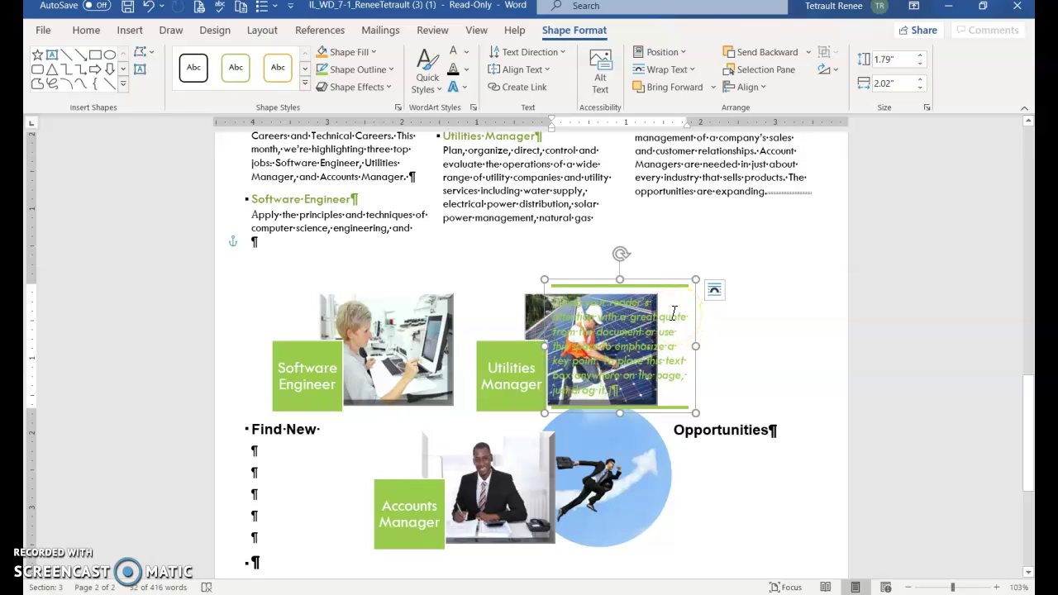
{"action": "left_click_drag", "start_coordinate": [675, 309], "coordinate": [731, 337]}
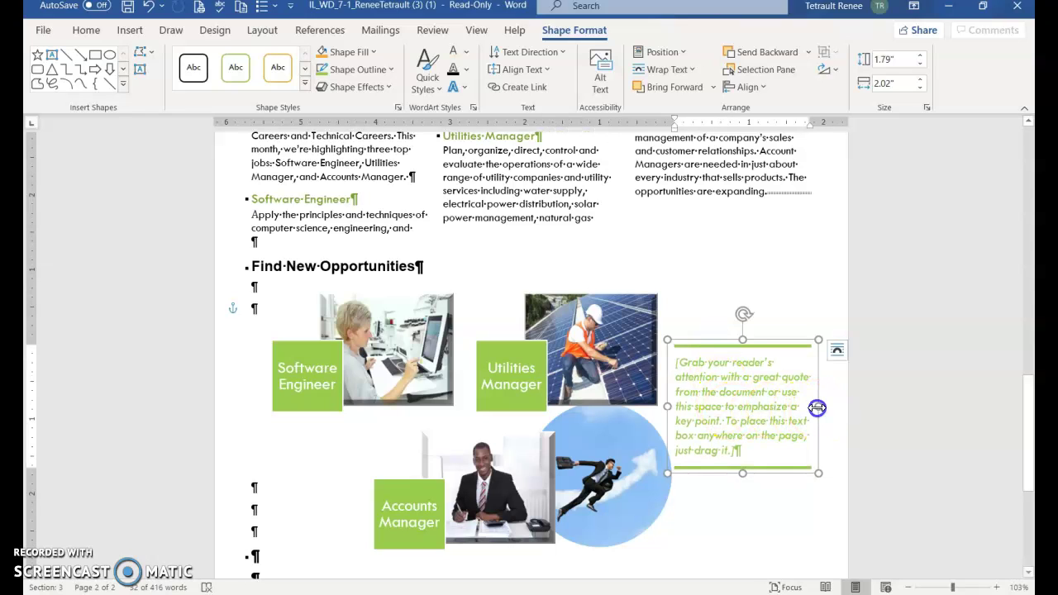
Step: Fine-tune the quote text box's width by its outer edge, ending at about 2.02"
{"action": "left_click_drag", "start_coordinate": [817, 407], "coordinate": [810, 406]}
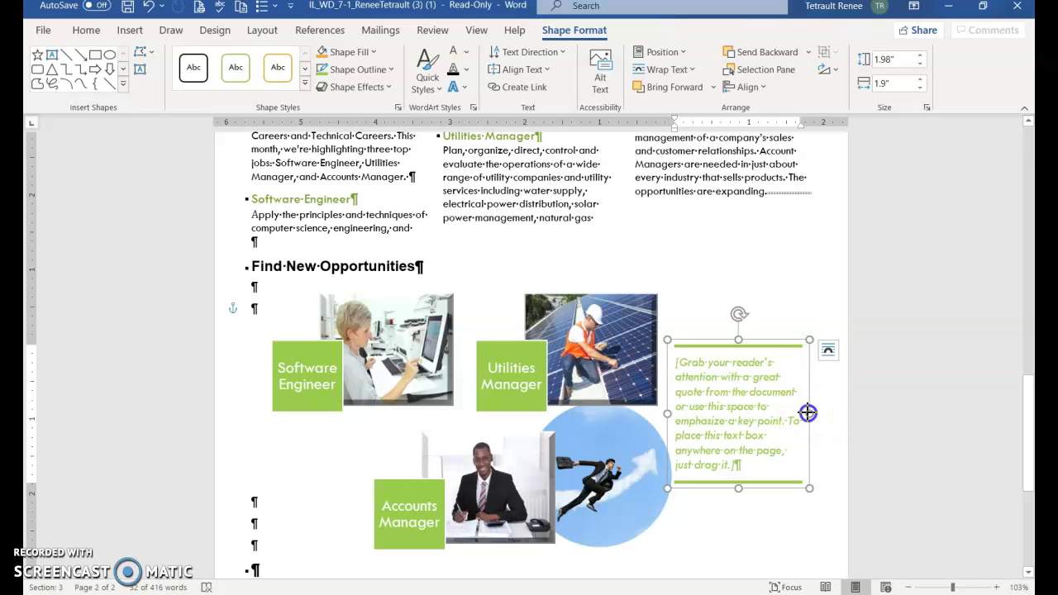
{"action": "left_click_drag", "start_coordinate": [811, 413], "coordinate": [814, 414]}
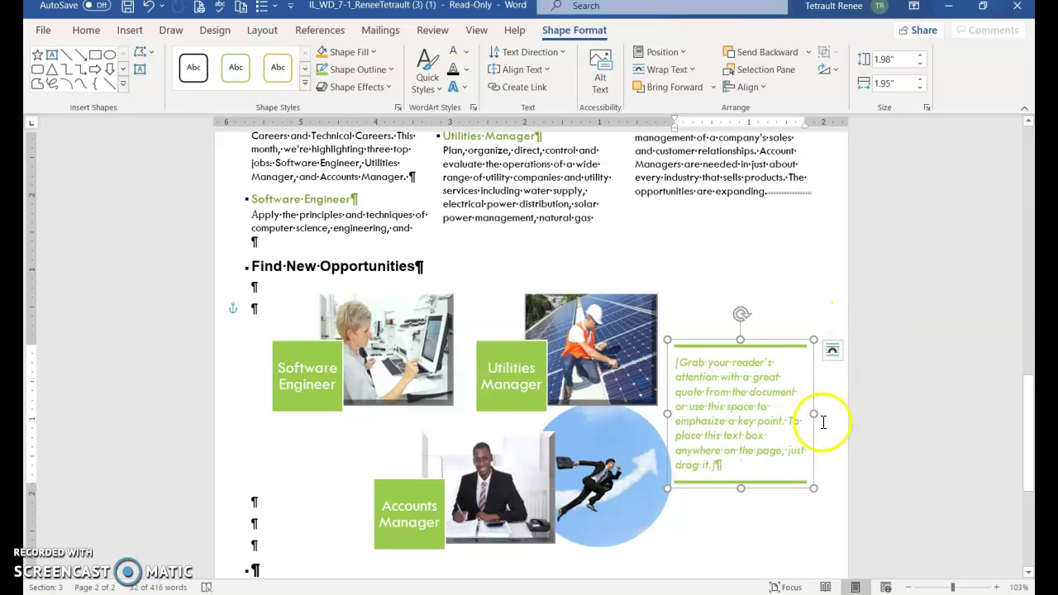
{"action": "left_click", "coordinate": [816, 412]}
{"action": "left_click_drag", "start_coordinate": [816, 412], "coordinate": [818, 411]}
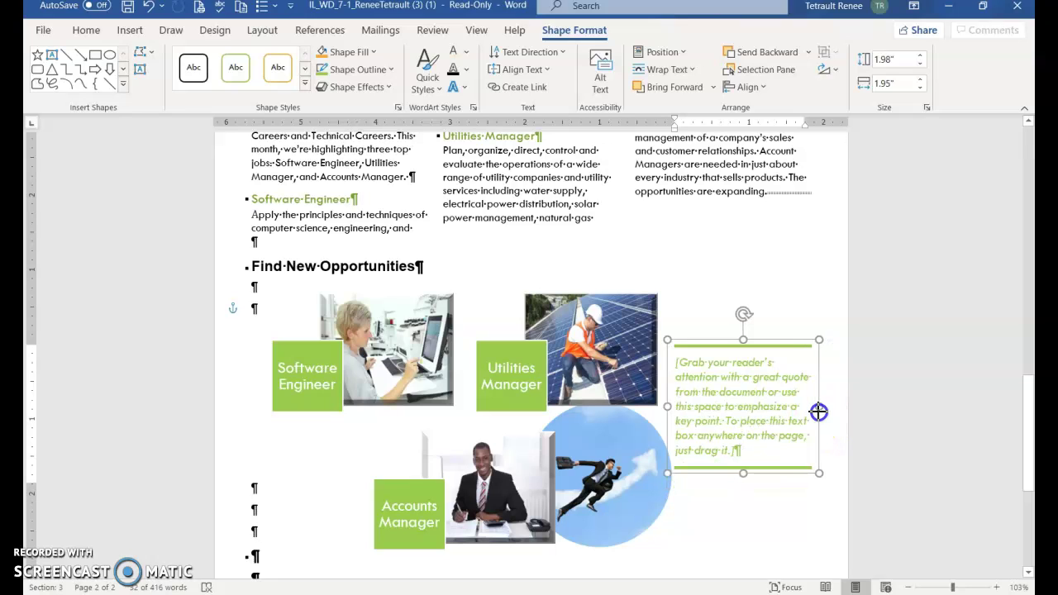
{"action": "left_click", "coordinate": [861, 389]}
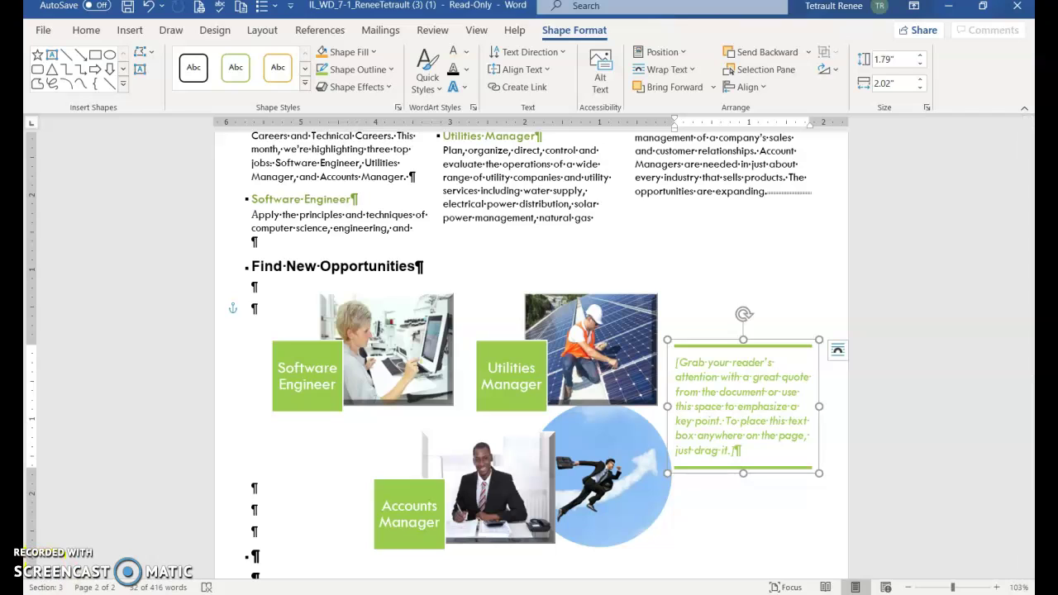
Step: Replace the quote placeholder with a sentence naming the two people to contact "for information about current job opportunities in these sectors."
{"action": "left_click", "coordinate": [730, 382]}
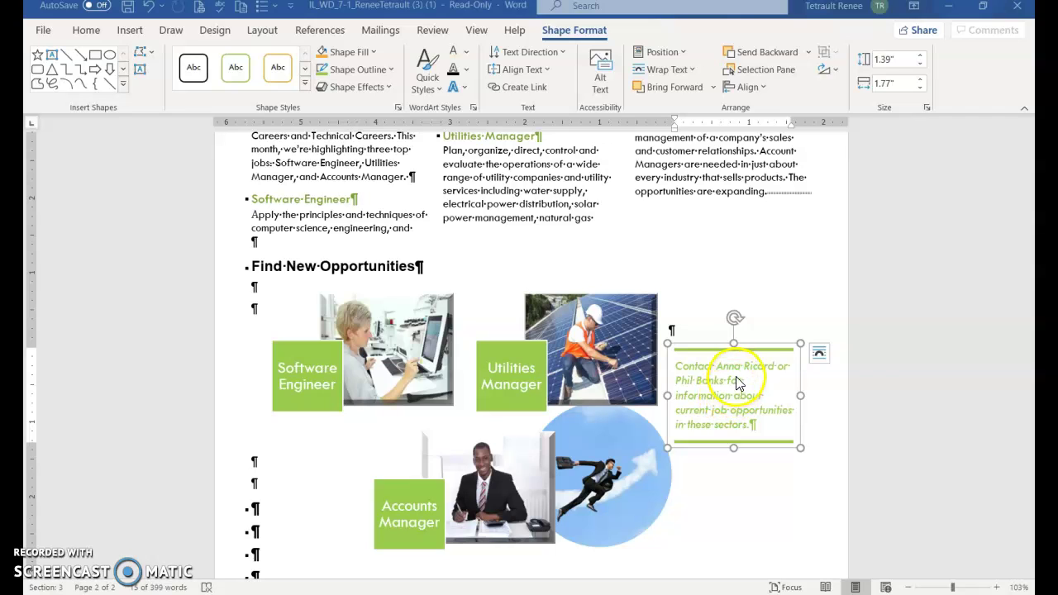
{"action": "left_click", "coordinate": [705, 343]}
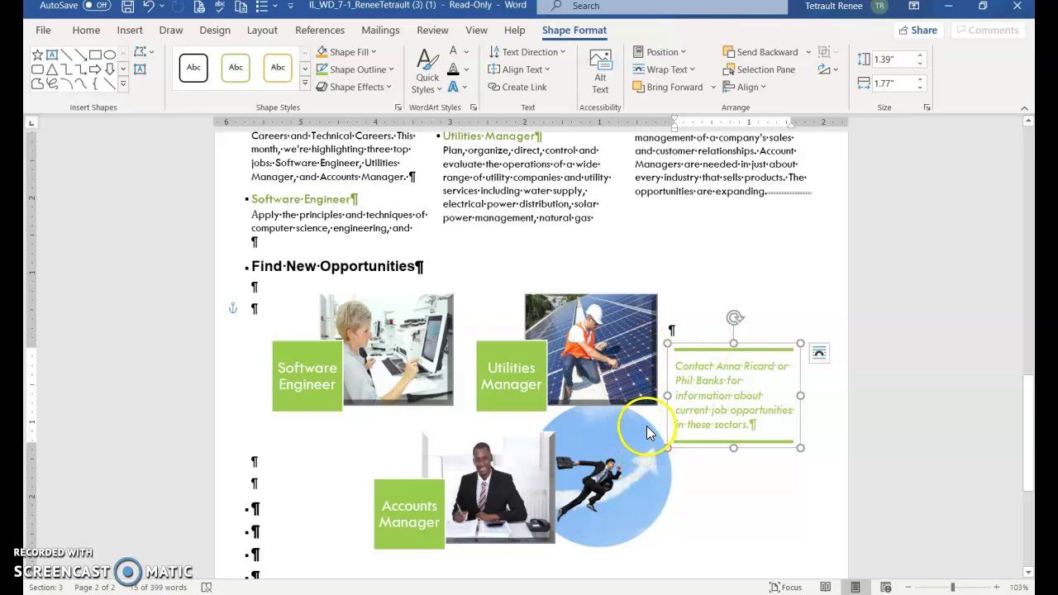
{"action": "left_click", "coordinate": [703, 256]}
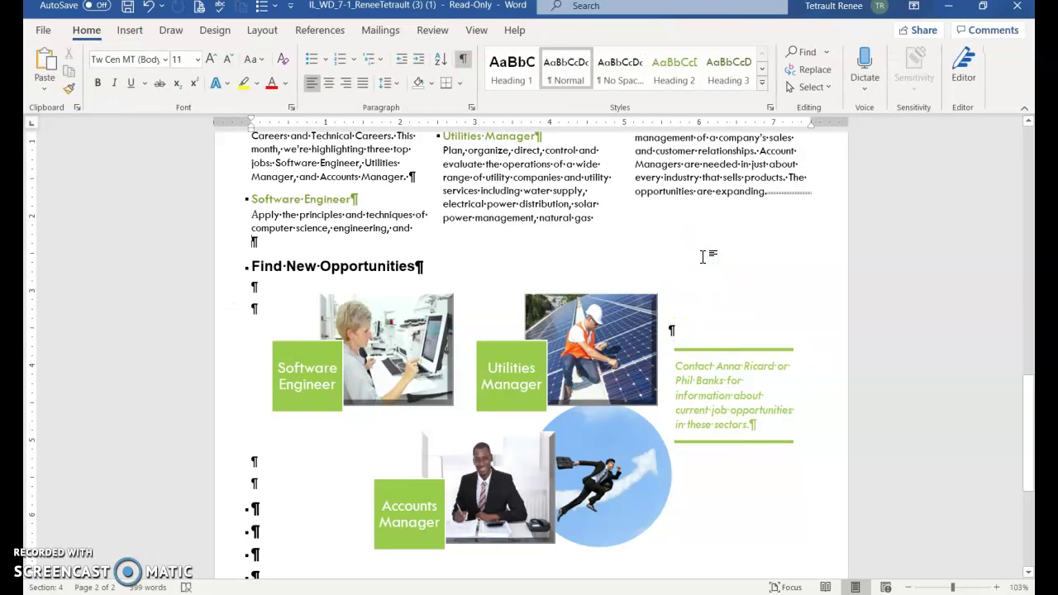
Step: Add a Dropped drop cap to the first paragraph under Who We Are on page 1
{"action": "scroll", "coordinate": [703, 256], "scroll_direction": "up", "scroll_amount": 10}
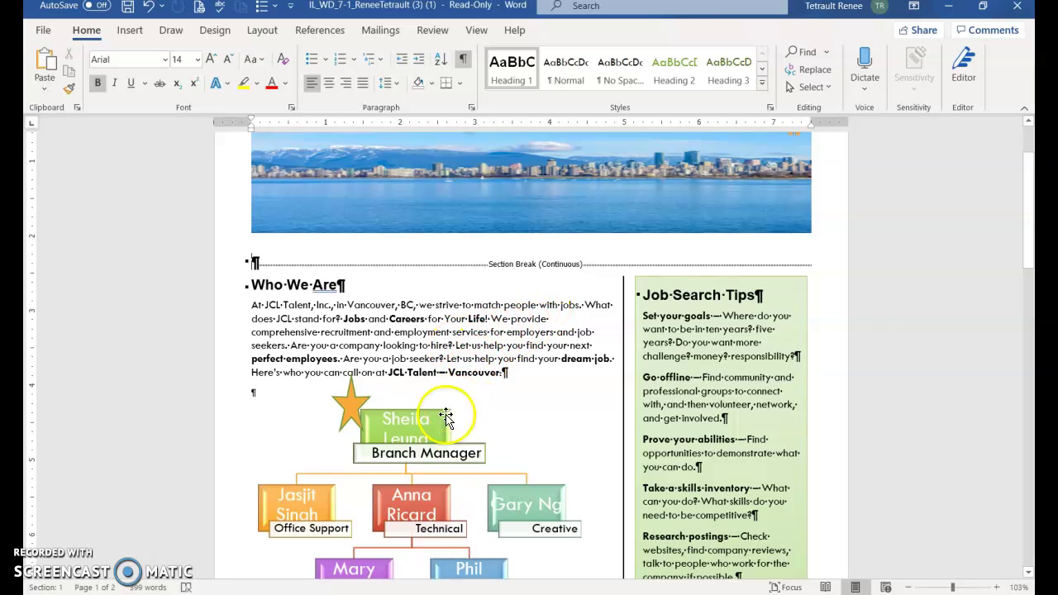
{"action": "left_click", "coordinate": [289, 305]}
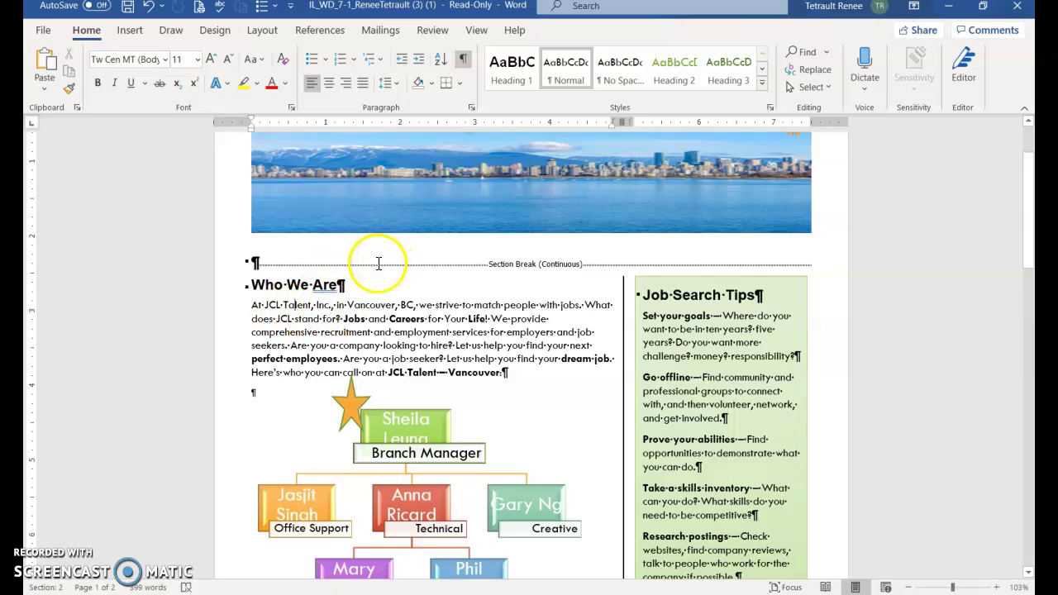
{"action": "key", "text": "Home"}
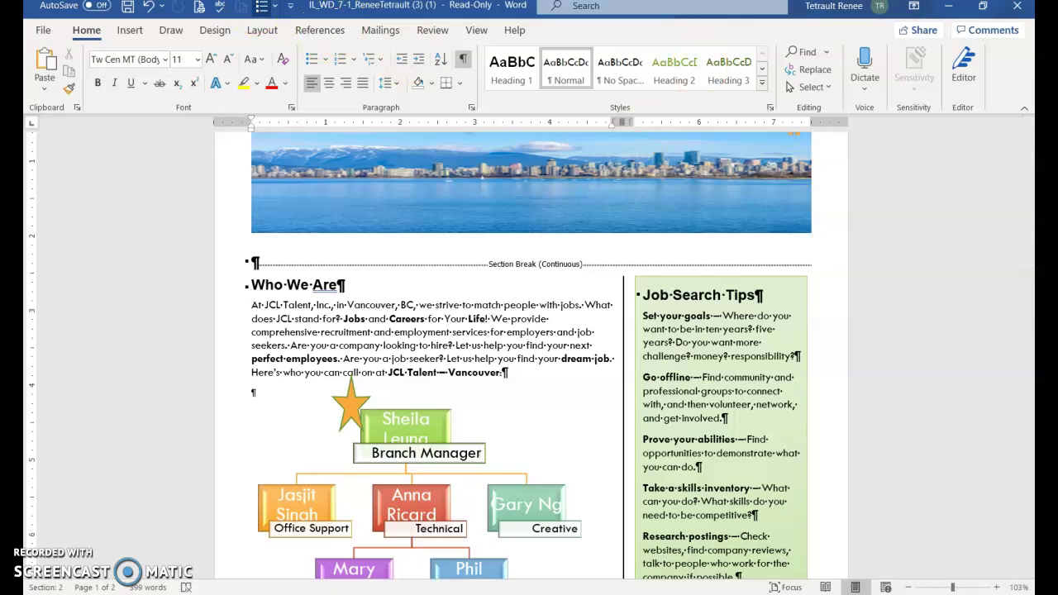
{"action": "left_click", "coordinate": [130, 30]}
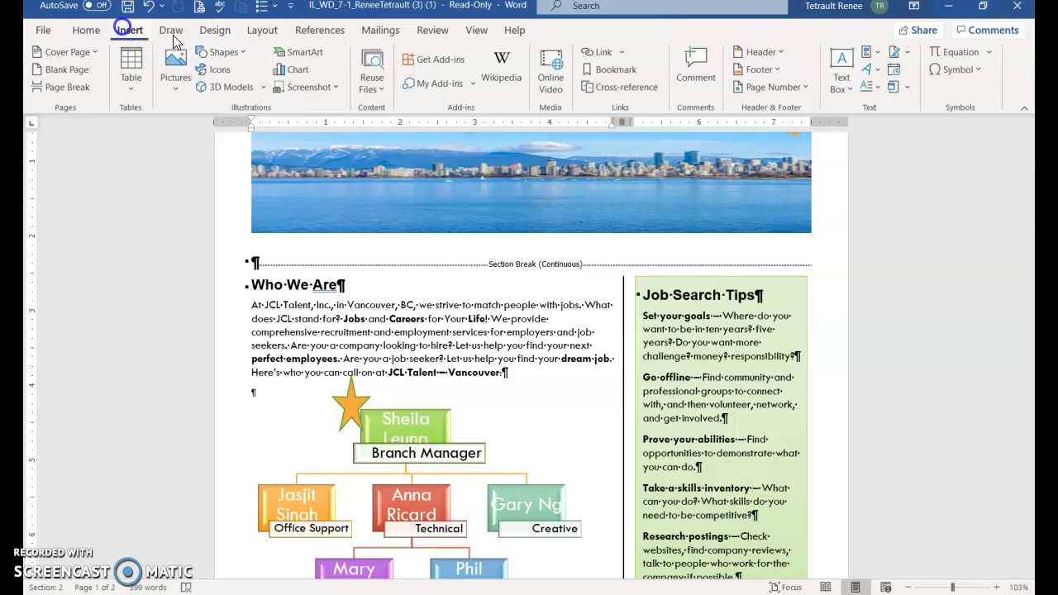
{"action": "left_click", "coordinate": [877, 86]}
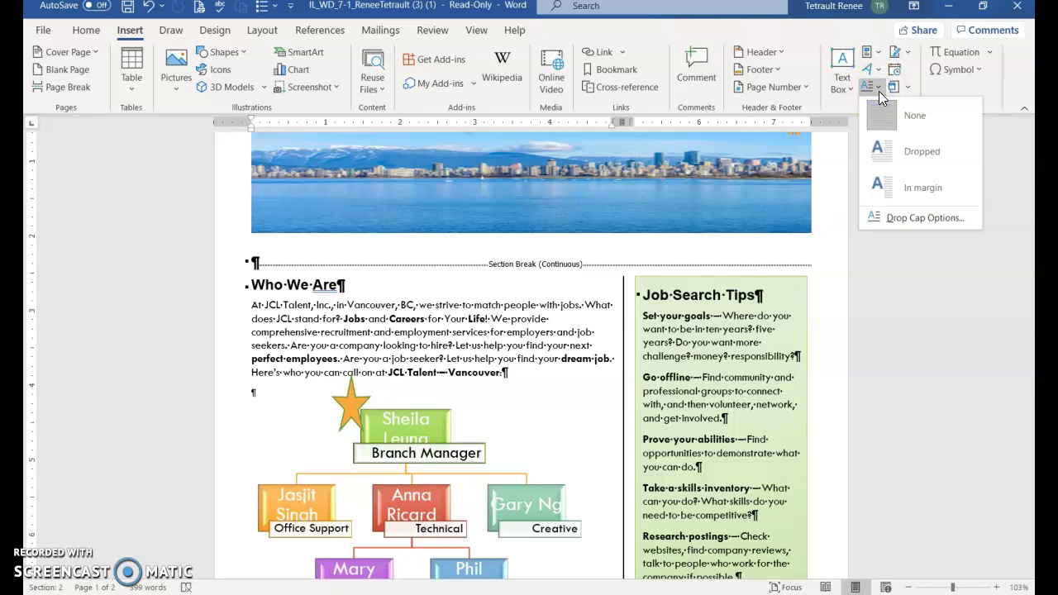
{"action": "left_click", "coordinate": [900, 157]}
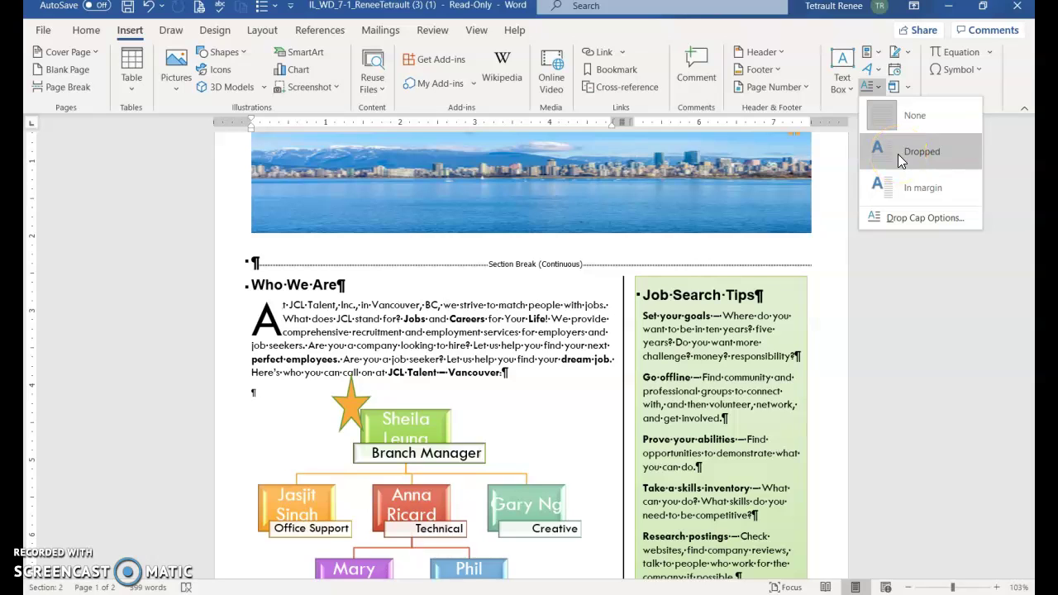
{"action": "left_click", "coordinate": [901, 156]}
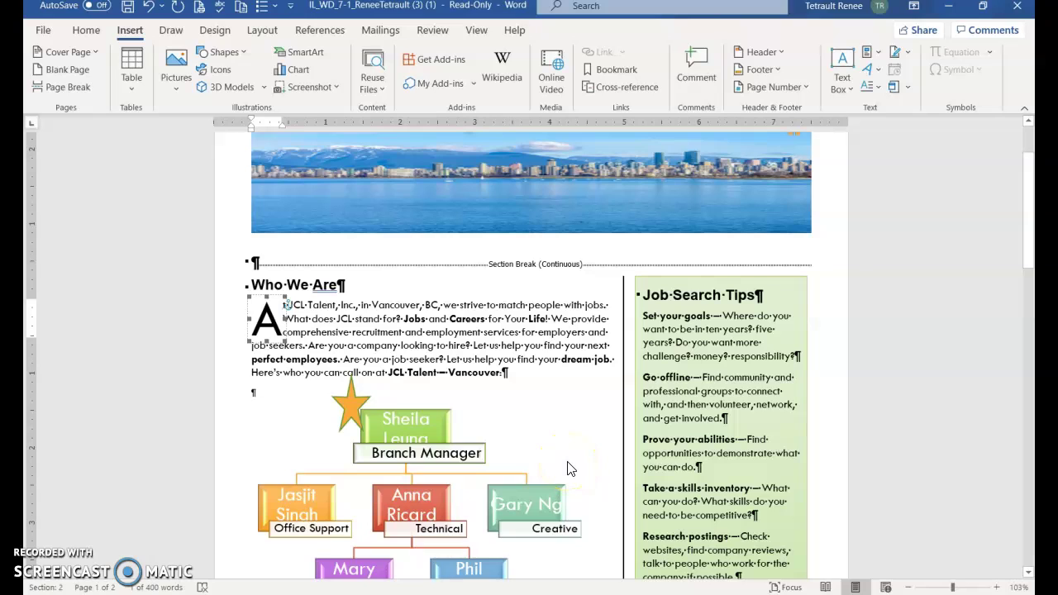
{"action": "left_click", "coordinate": [606, 453]}
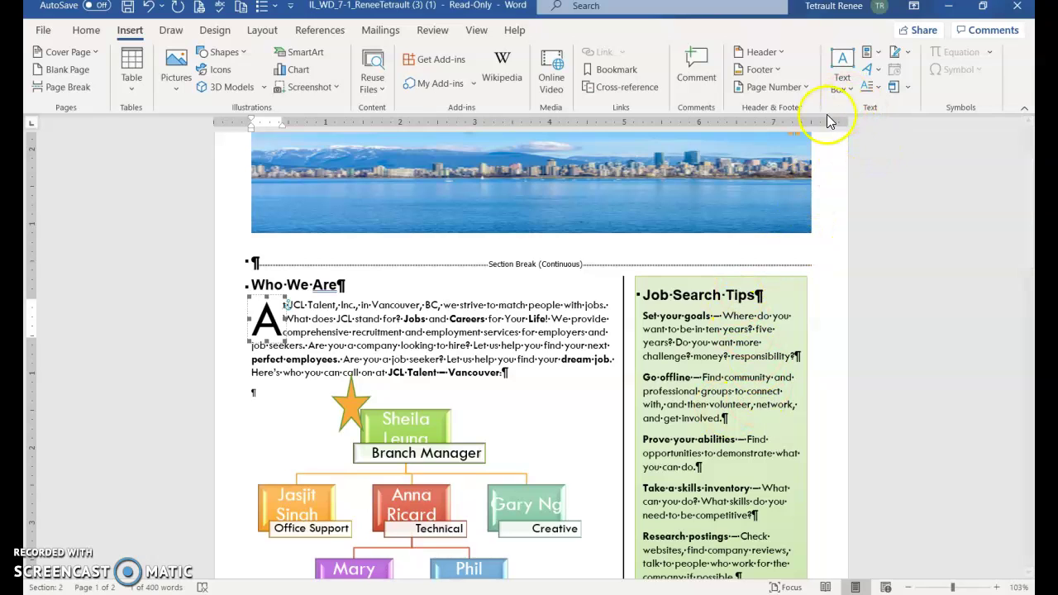
Step: Set the Who We Are drop cap to drop 2 lines
{"action": "left_click", "coordinate": [872, 87]}
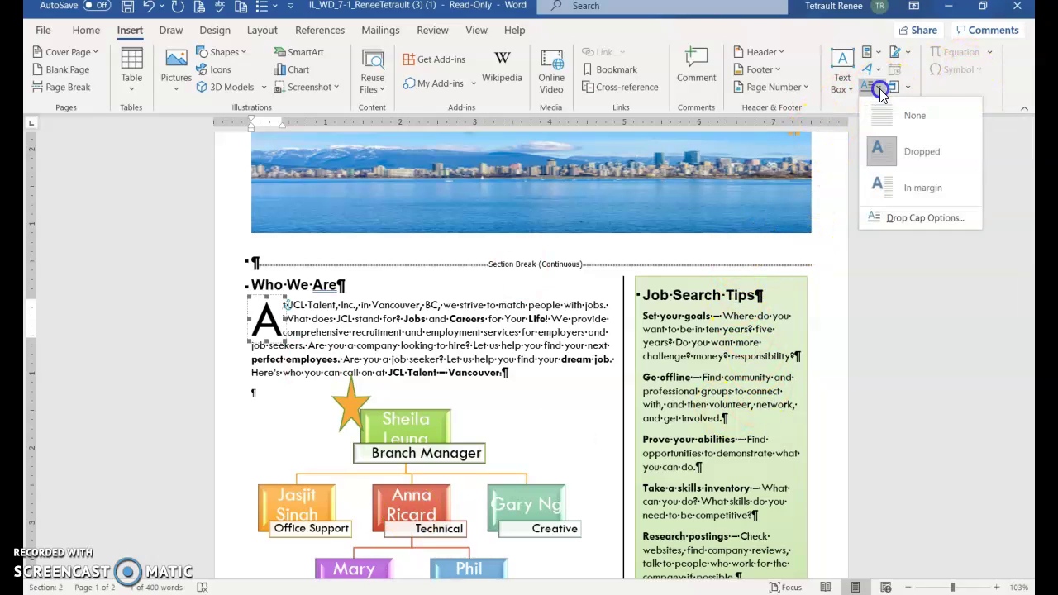
{"action": "left_click", "coordinate": [910, 219]}
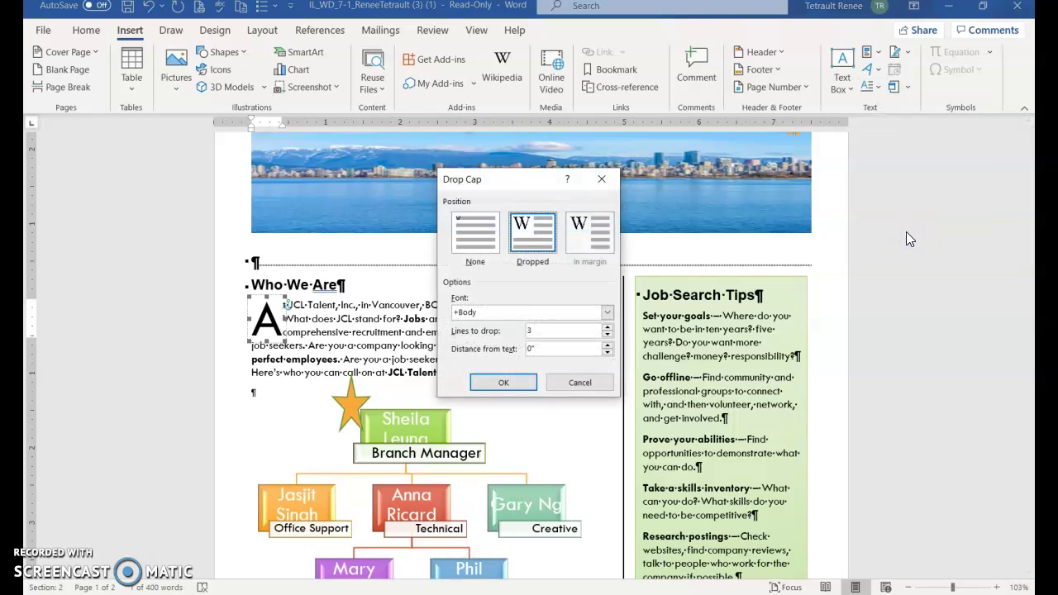
{"action": "left_click", "coordinate": [608, 335]}
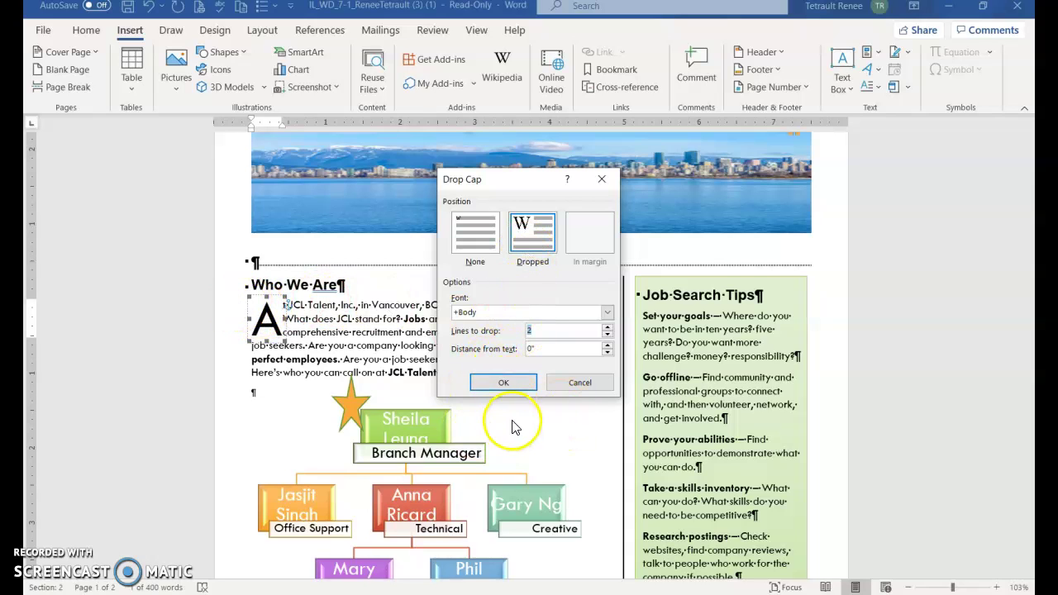
{"action": "left_click", "coordinate": [503, 385]}
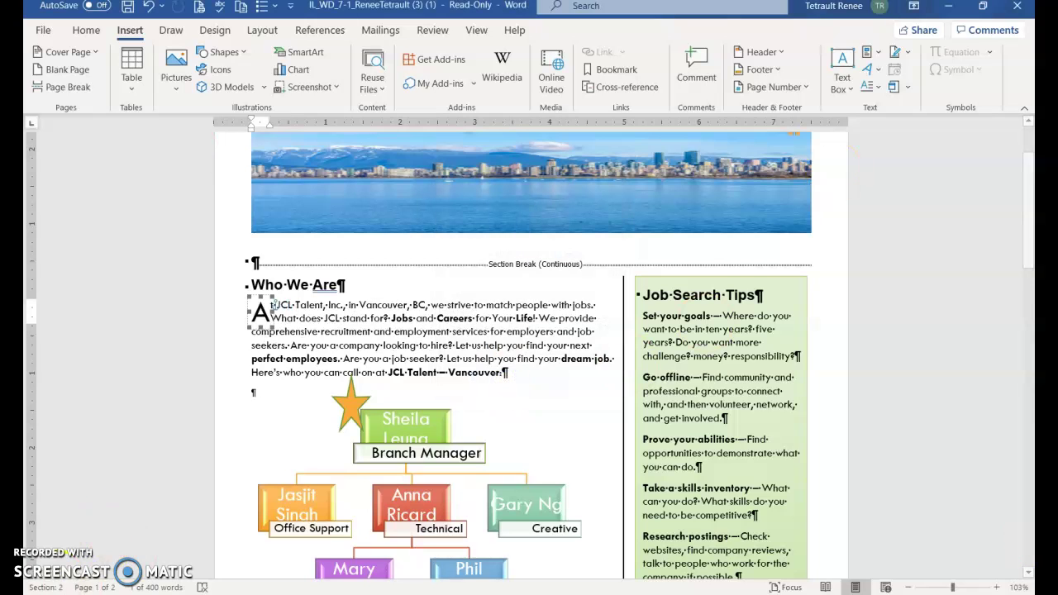
{"action": "left_click", "coordinate": [347, 339]}
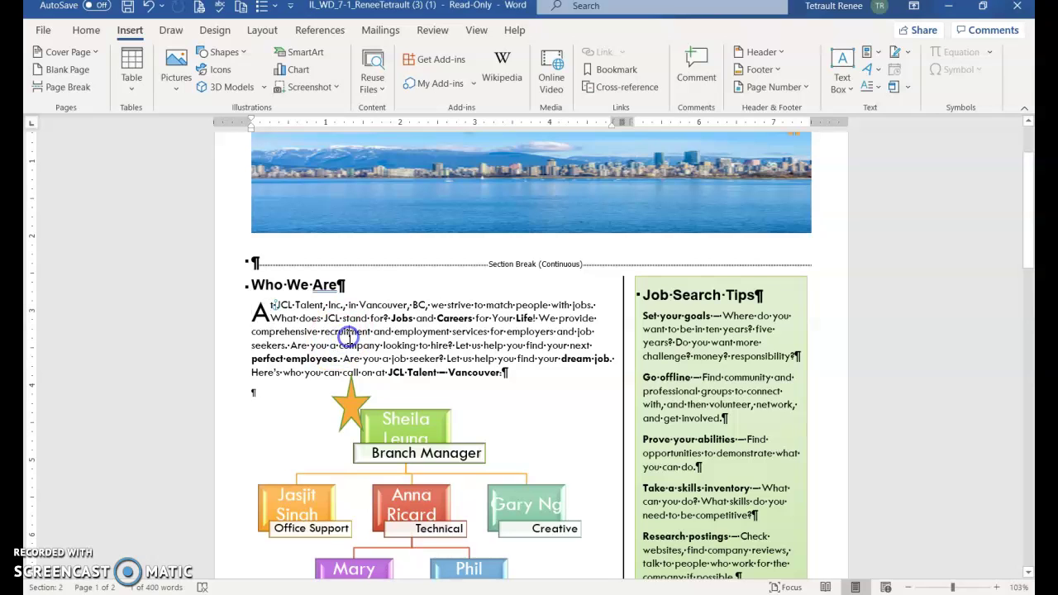
Step: Insert the text of the Support_WD_7_Interviews file at the blank paragraph just below the SmartArt graphic on page 2
{"action": "key", "text": "ctrl+End"}
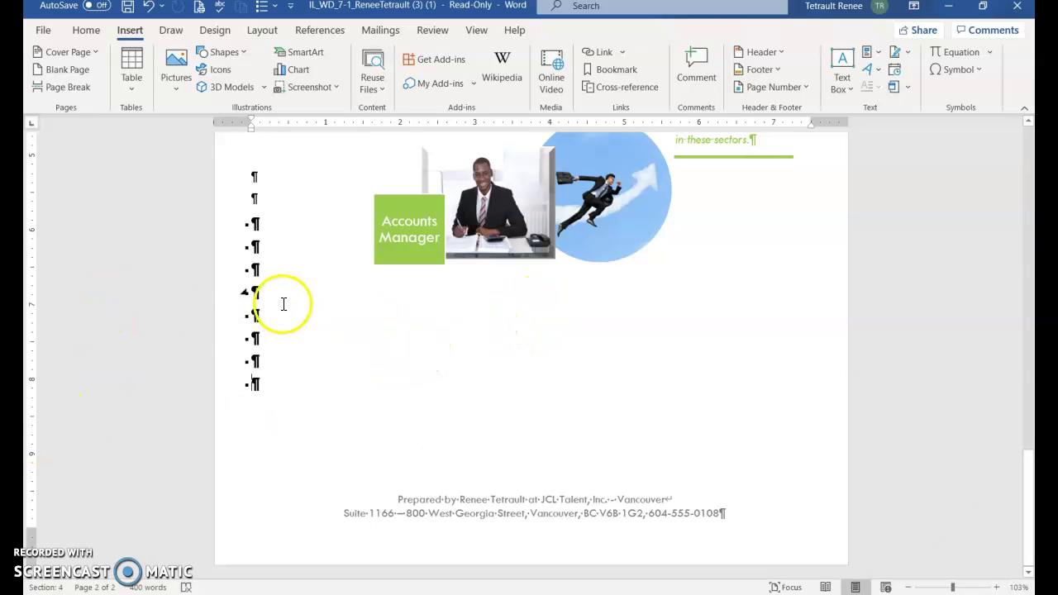
{"action": "left_click", "coordinate": [319, 263]}
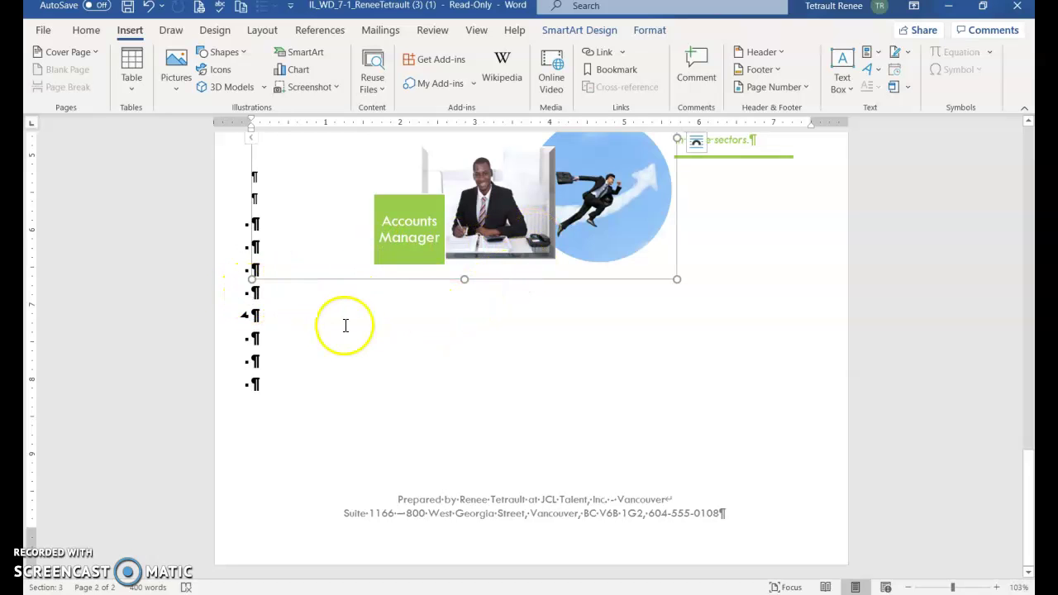
{"action": "left_click", "coordinate": [253, 291]}
{"action": "left_click_drag", "start_coordinate": [253, 291], "coordinate": [372, 315]}
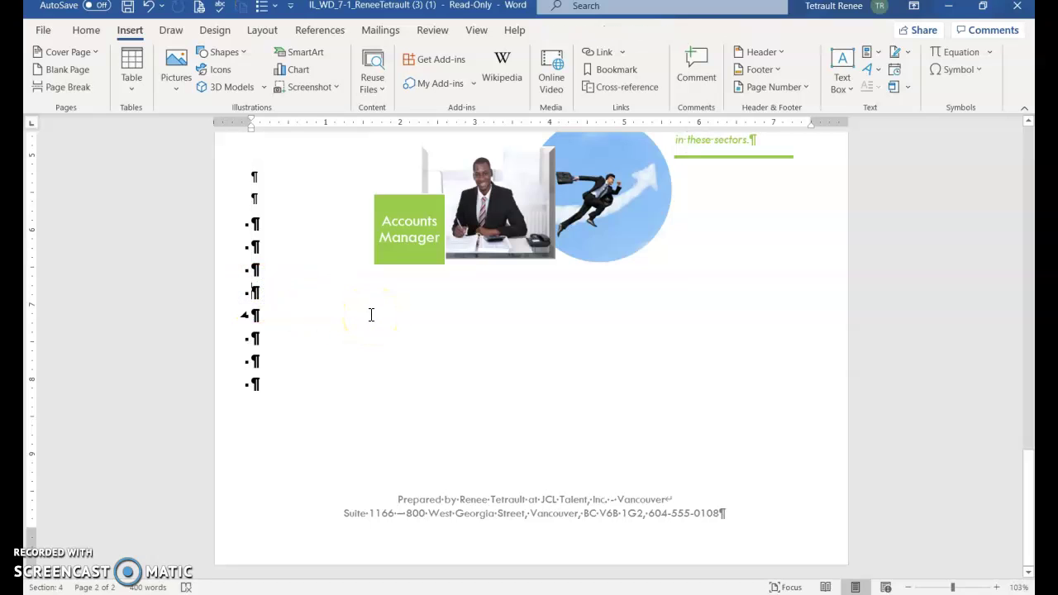
{"action": "left_click", "coordinate": [411, 251]}
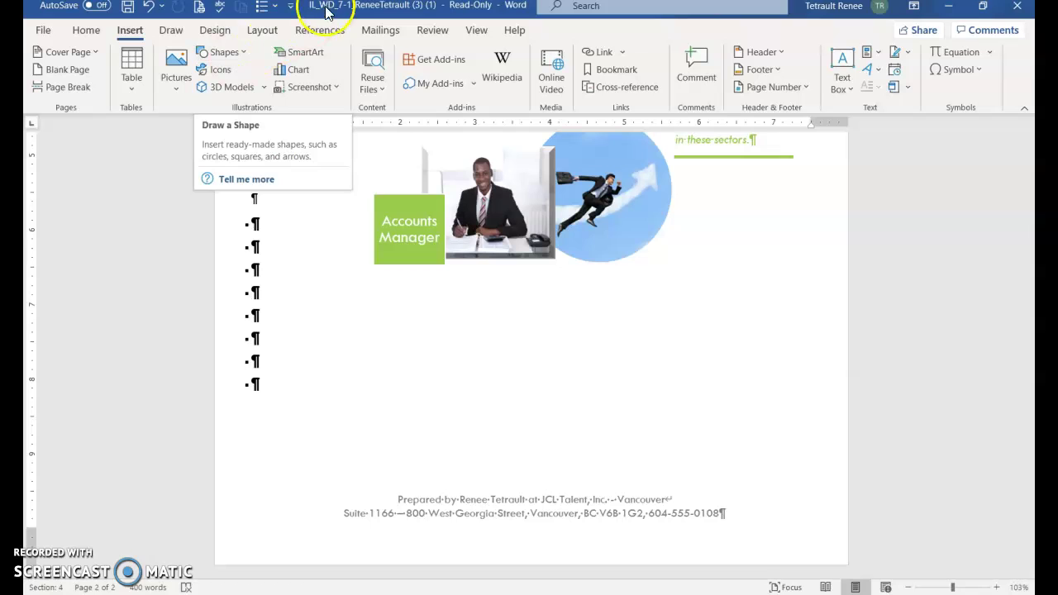
{"action": "left_click", "coordinate": [261, 450]}
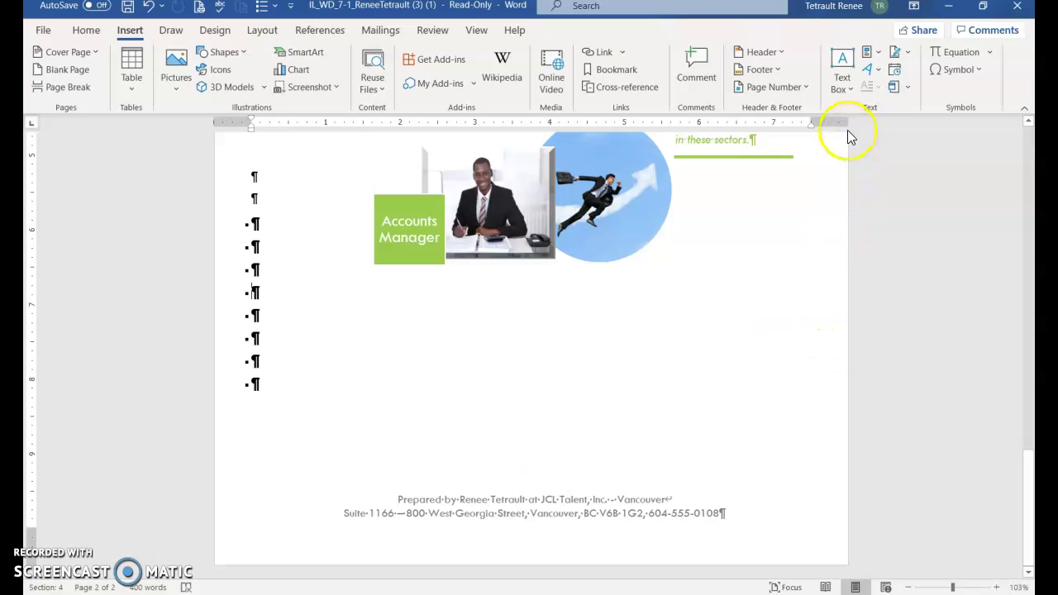
{"action": "left_click", "coordinate": [908, 87]}
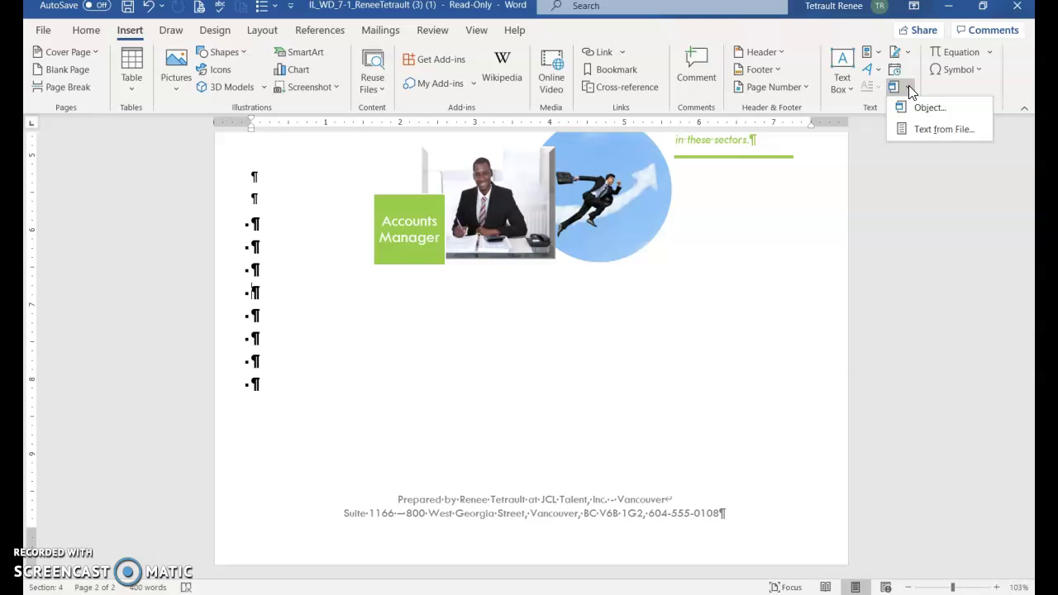
{"action": "left_click", "coordinate": [914, 129]}
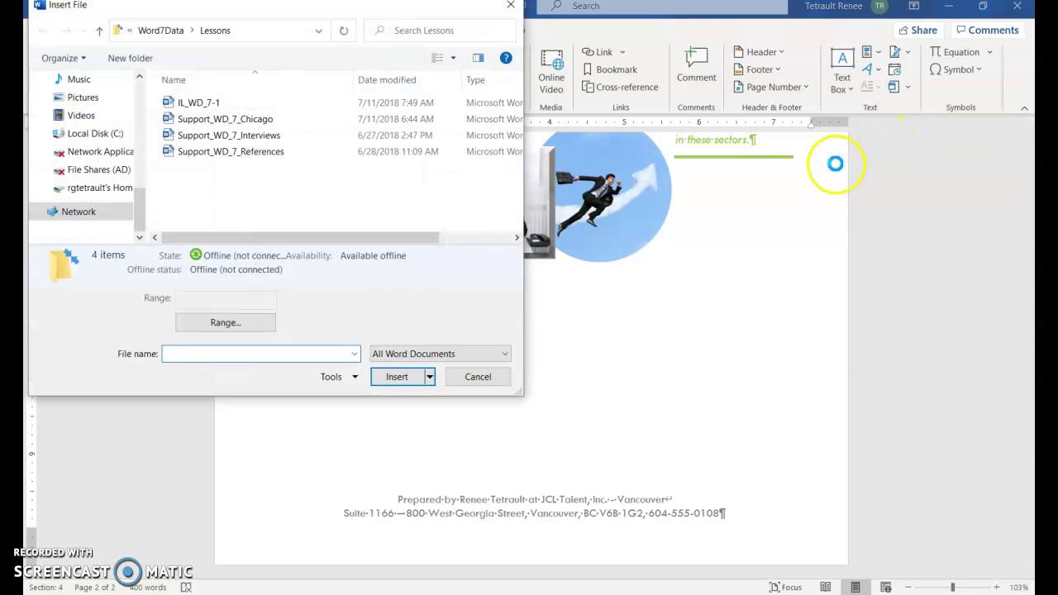
{"action": "left_click", "coordinate": [243, 138]}
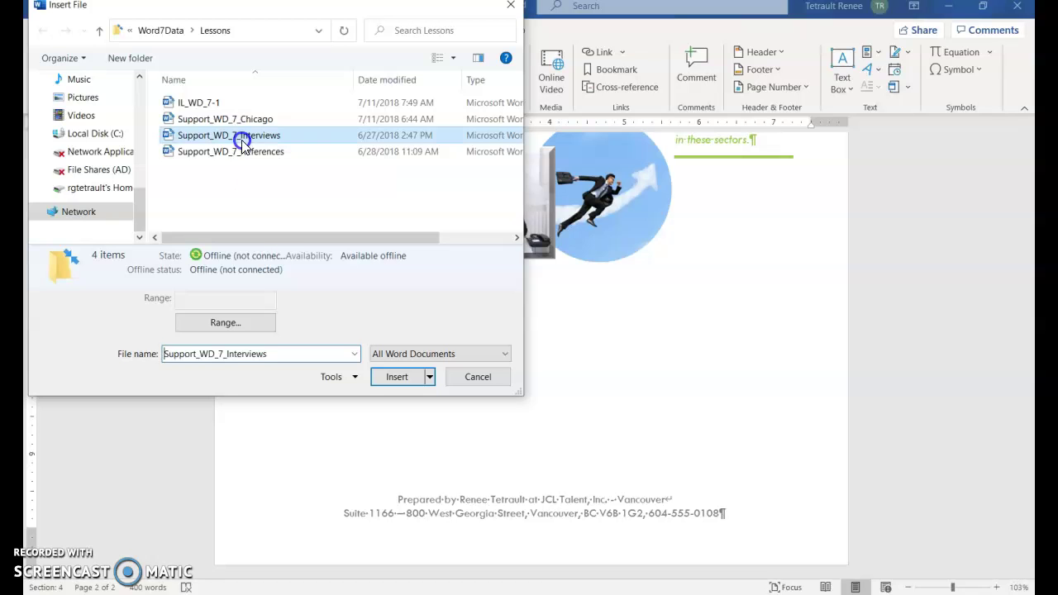
{"action": "left_click", "coordinate": [397, 377]}
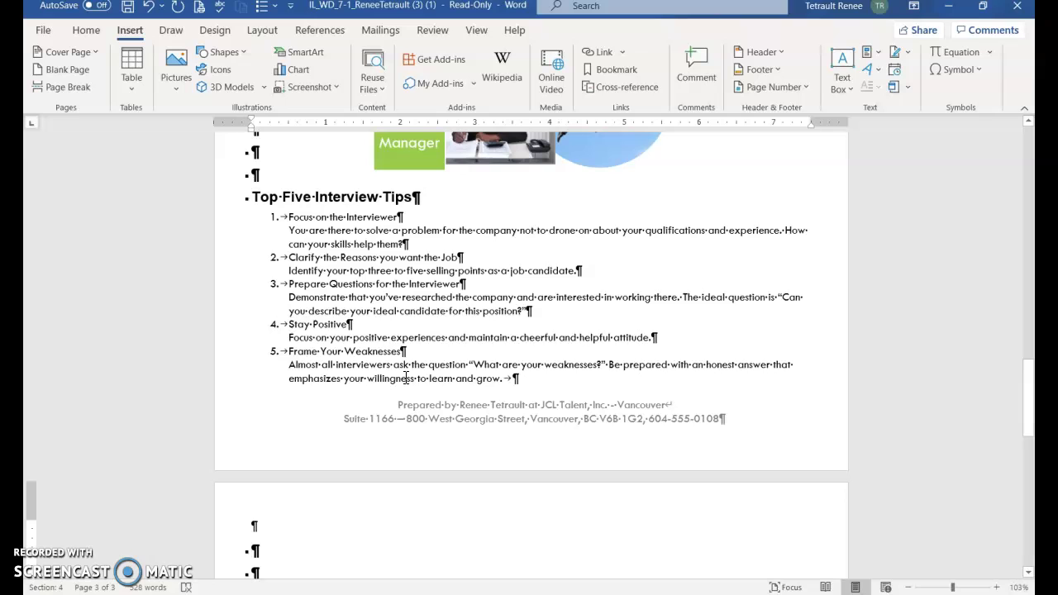
Step: Delete the extra blank paragraphs after the interview tips to remove the third page
{"action": "scroll", "coordinate": [300, 447], "scroll_direction": "down", "scroll_amount": 3}
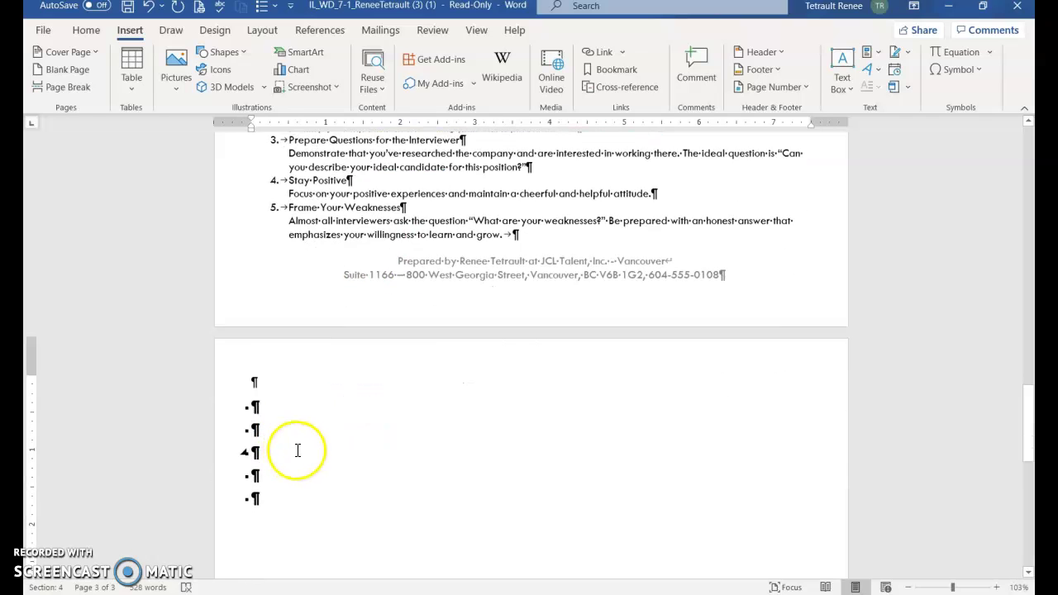
{"action": "scroll", "coordinate": [300, 448], "scroll_direction": "down", "scroll_amount": 2}
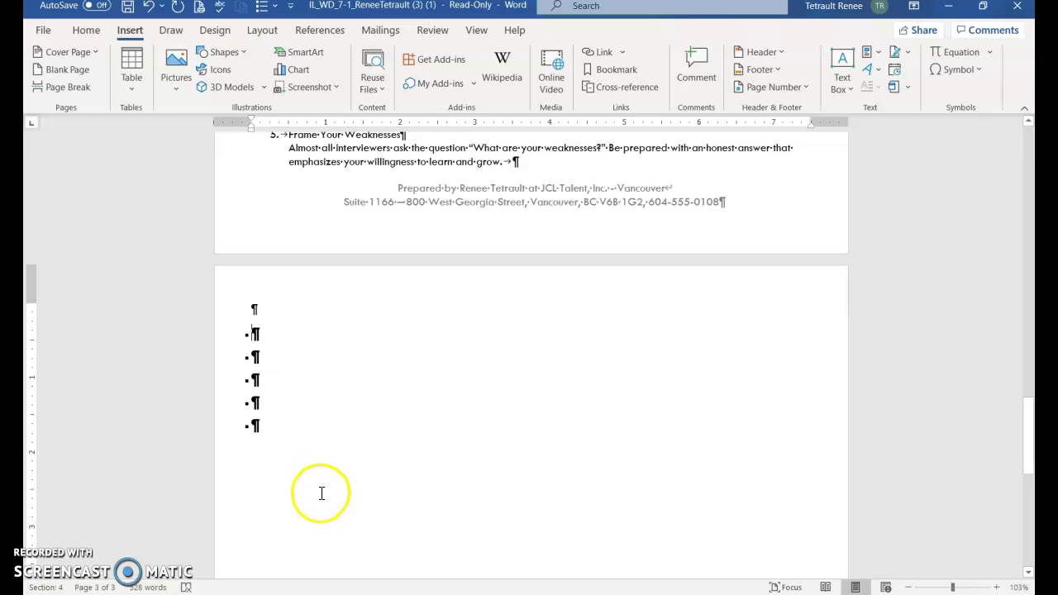
{"action": "left_click", "coordinate": [338, 451]}
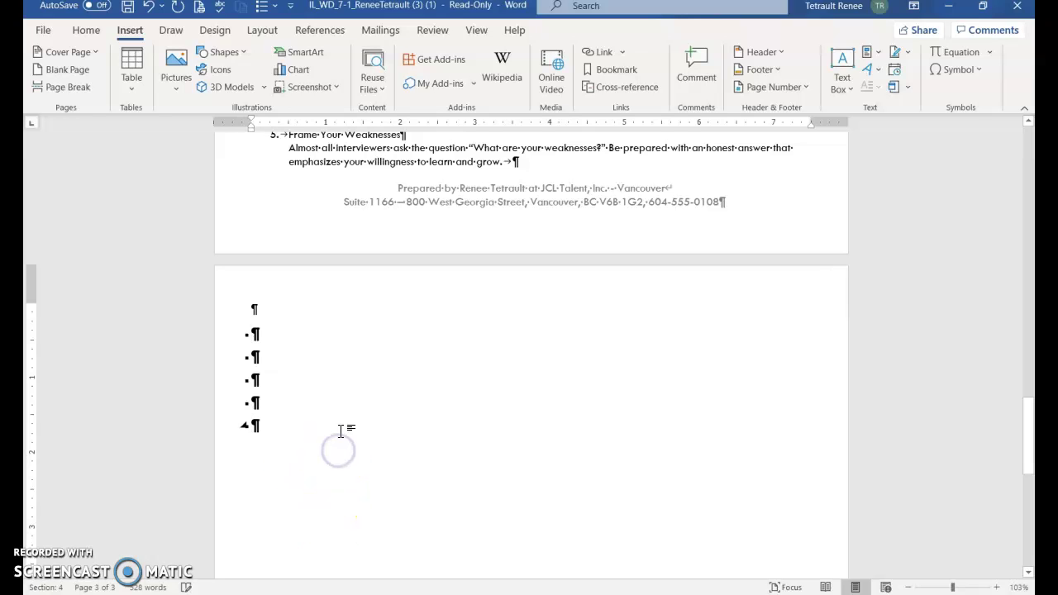
{"action": "key", "text": "BackSpace"}
{"action": "key", "text": "BackSpace"}
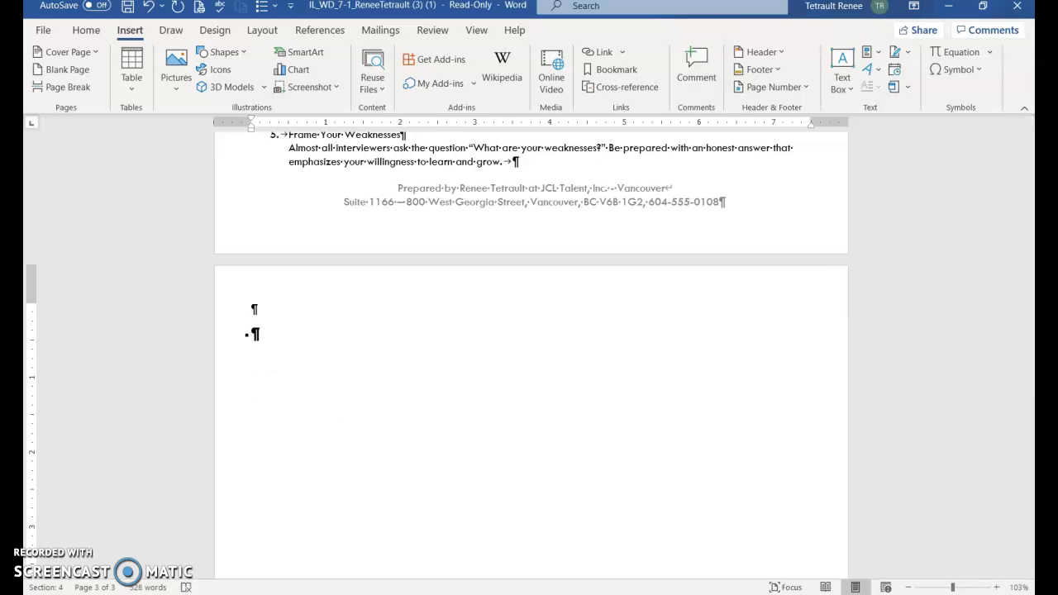
{"action": "key", "text": "BackSpace"}
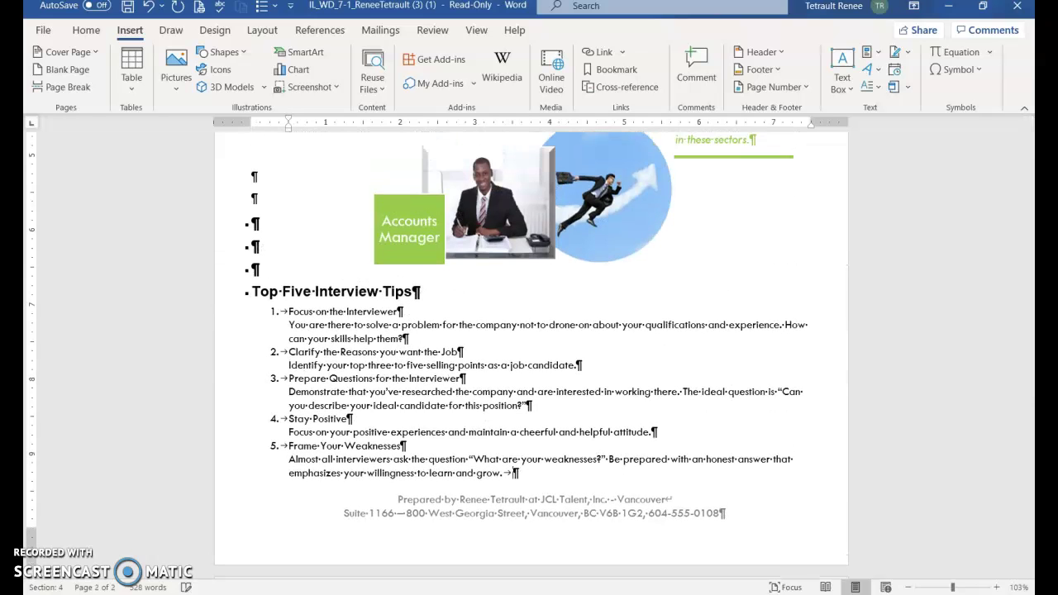
{"action": "left_click", "coordinate": [637, 460]}
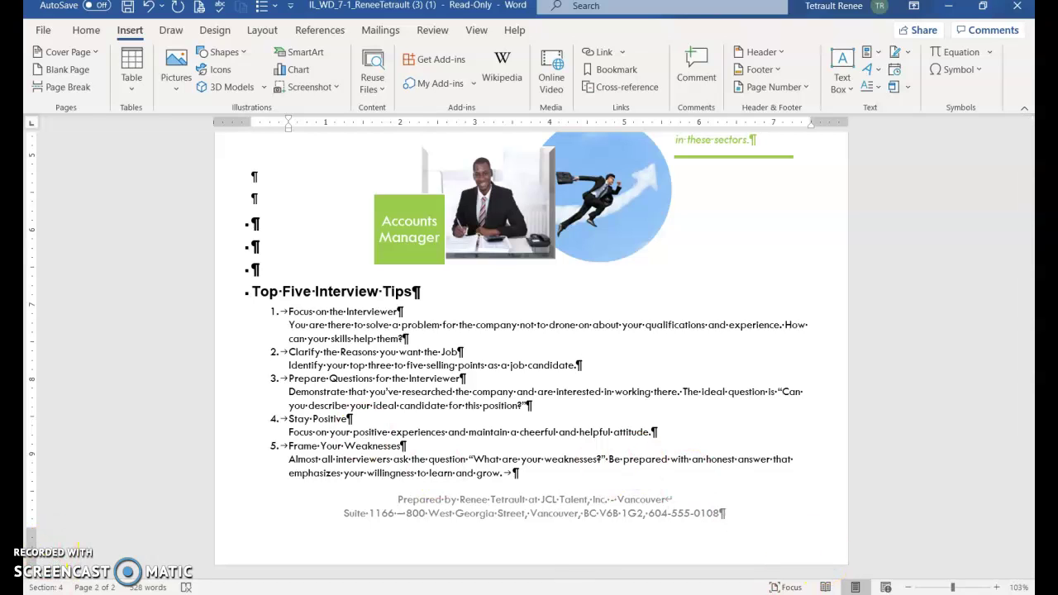
{"action": "left_click", "coordinate": [393, 389]}
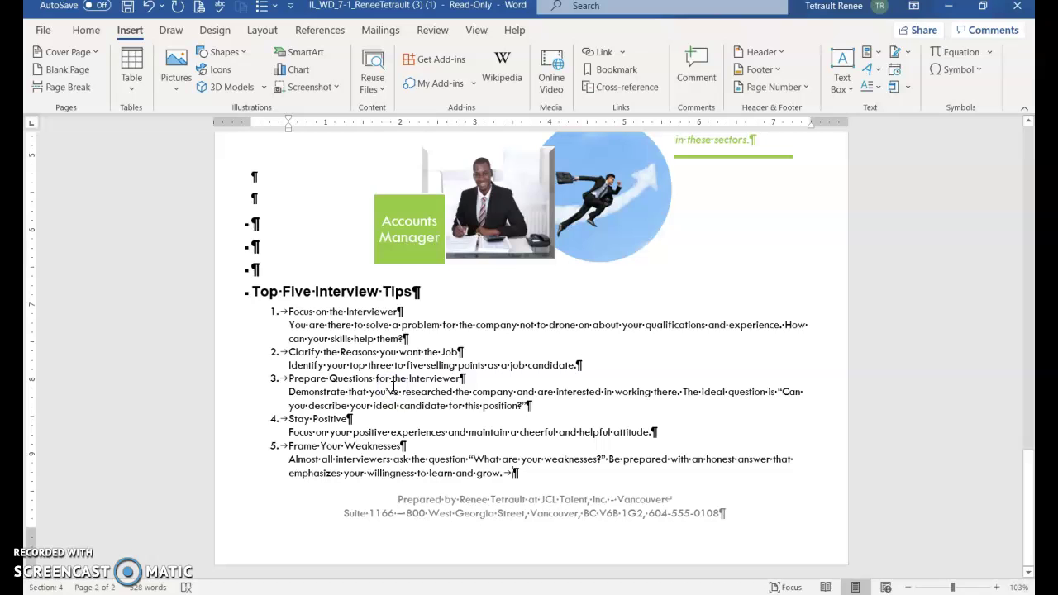
Step: Hide the formatting marks and look over the flyer from the start of the document
{"action": "key", "text": "ctrl+Home"}
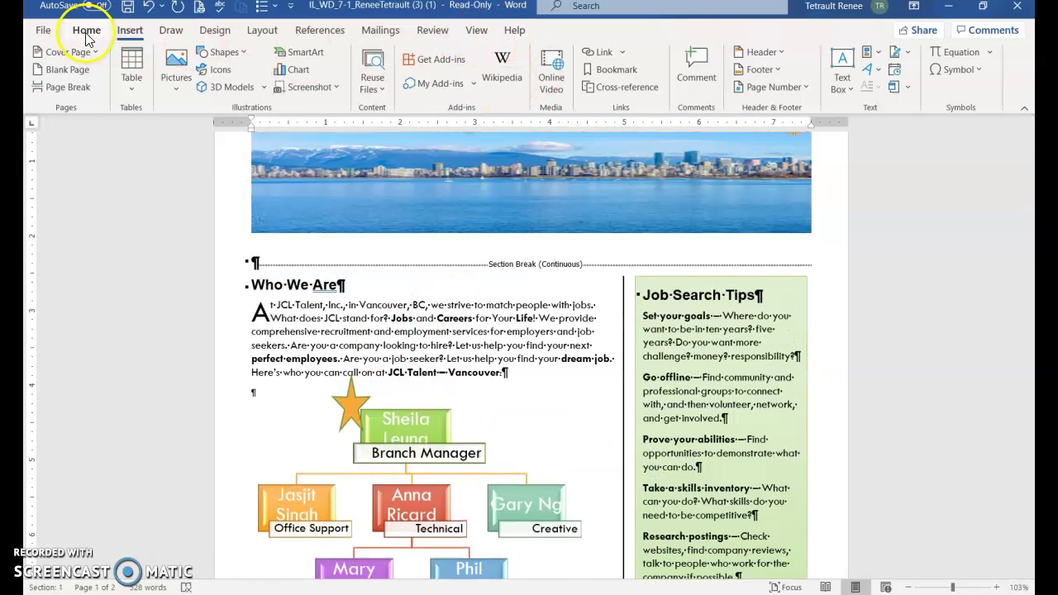
{"action": "left_click", "coordinate": [87, 34]}
{"action": "left_click", "coordinate": [462, 60]}
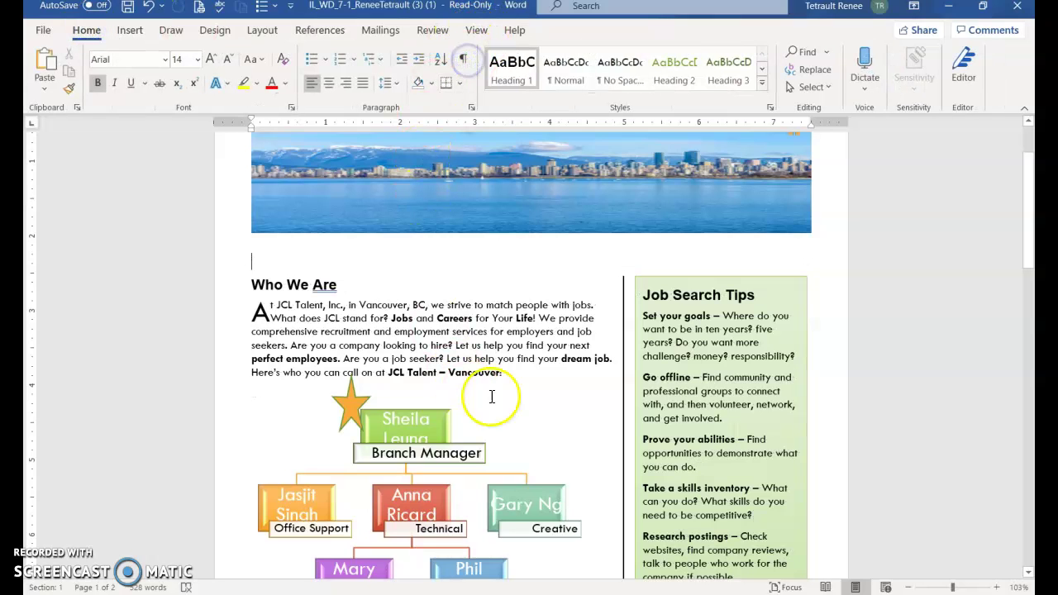
{"action": "scroll", "coordinate": [548, 374], "scroll_direction": "down", "scroll_amount": 5}
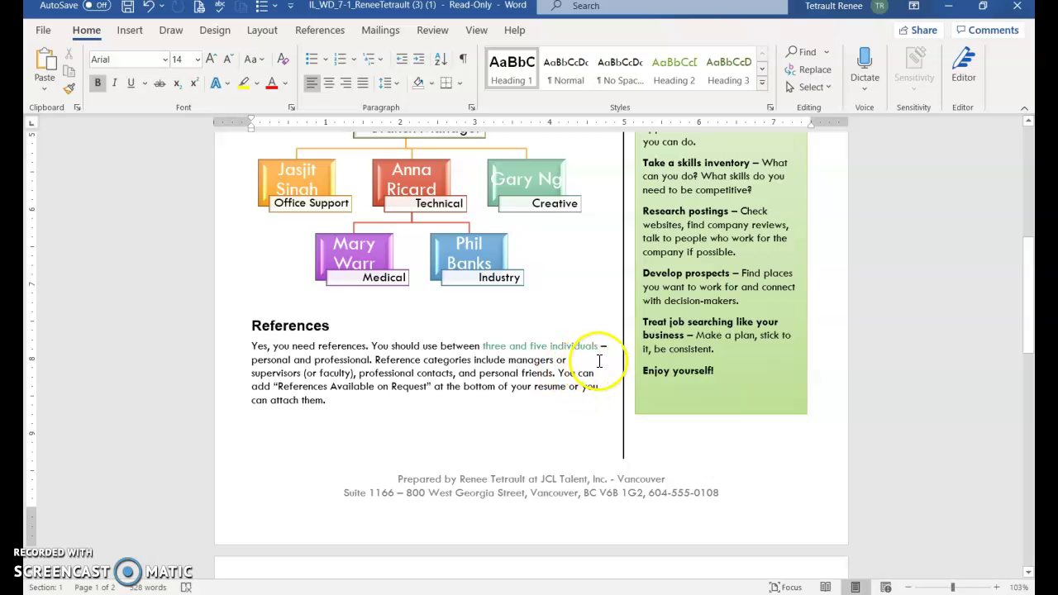
{"action": "scroll", "coordinate": [601, 367], "scroll_direction": "down", "scroll_amount": 5}
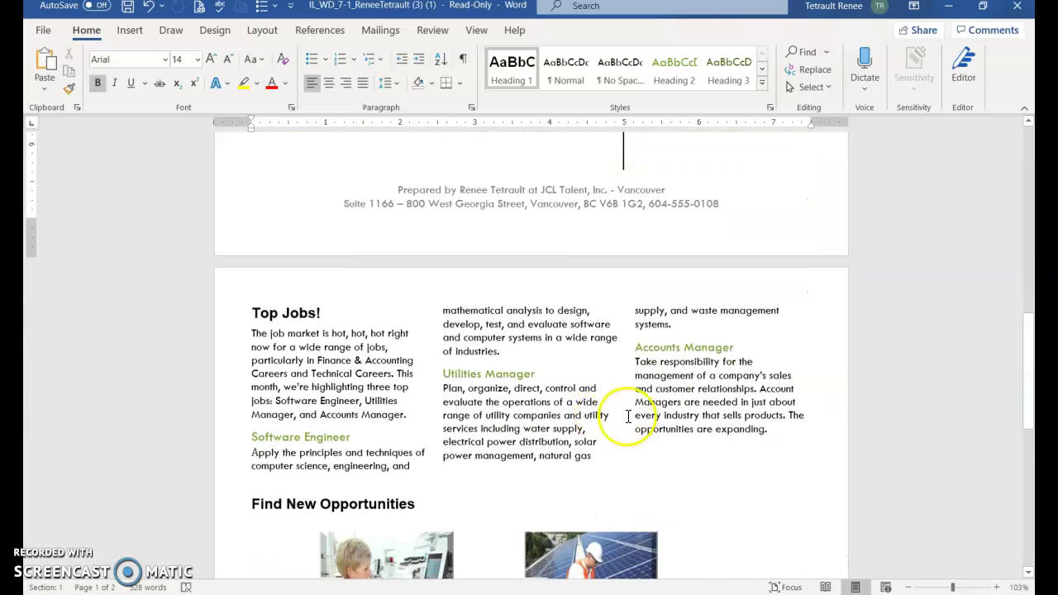
{"action": "scroll", "coordinate": [744, 372], "scroll_direction": "up", "scroll_amount": 12}
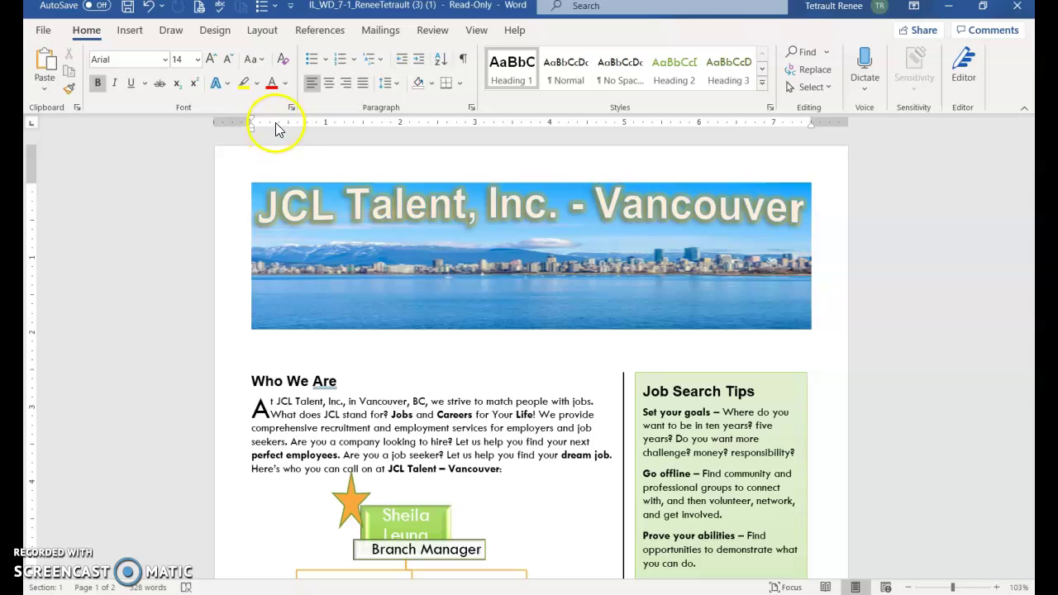
Step: Turn on automatic hyphenation for the document with words in CAPS excluded, and check the line breaks on both pages
{"action": "left_click", "coordinate": [258, 31]}
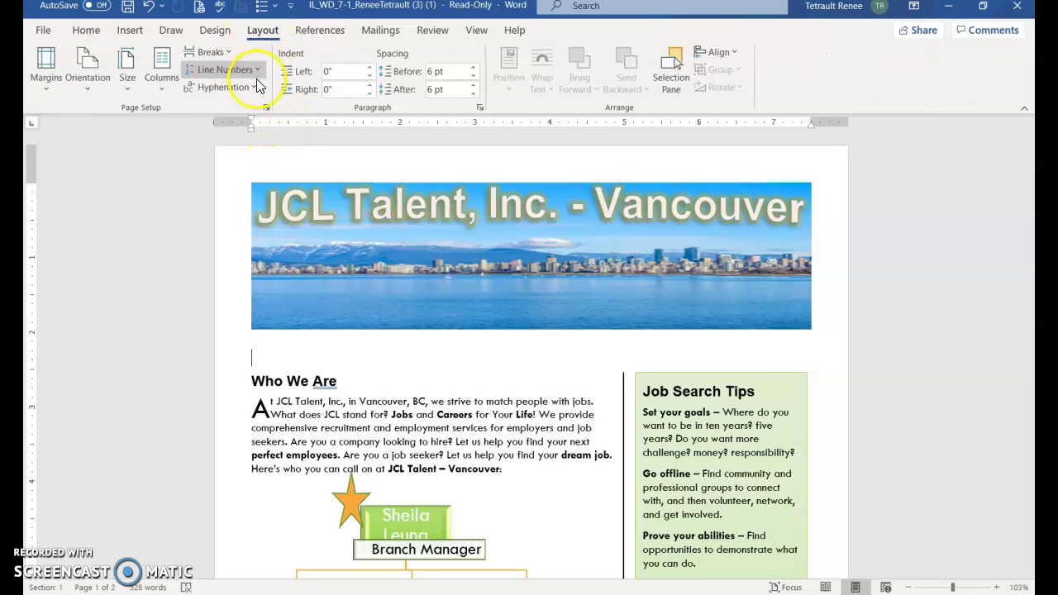
{"action": "left_click", "coordinate": [257, 89]}
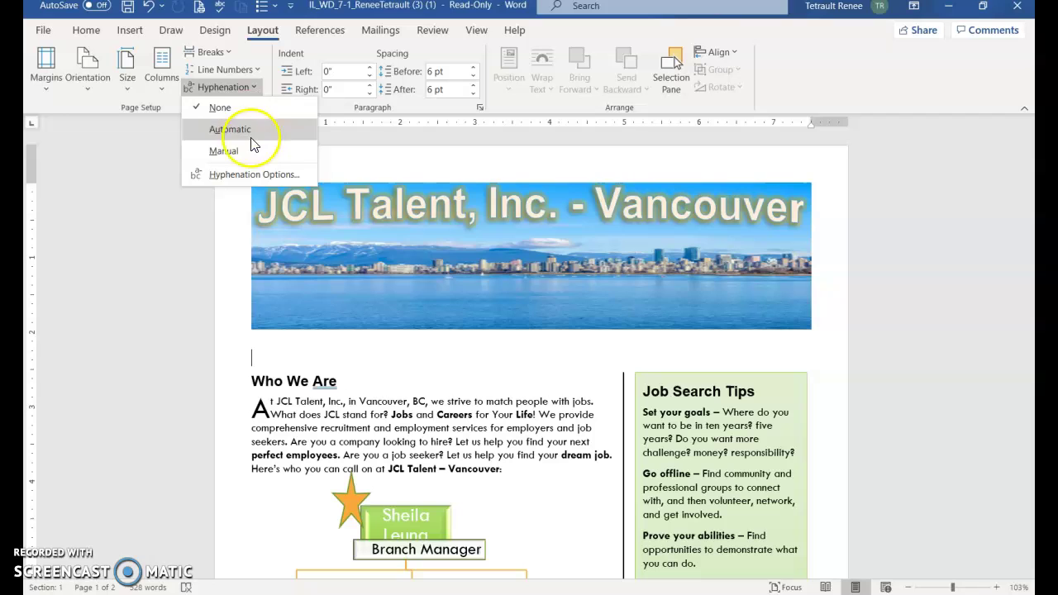
{"action": "left_click", "coordinate": [268, 176]}
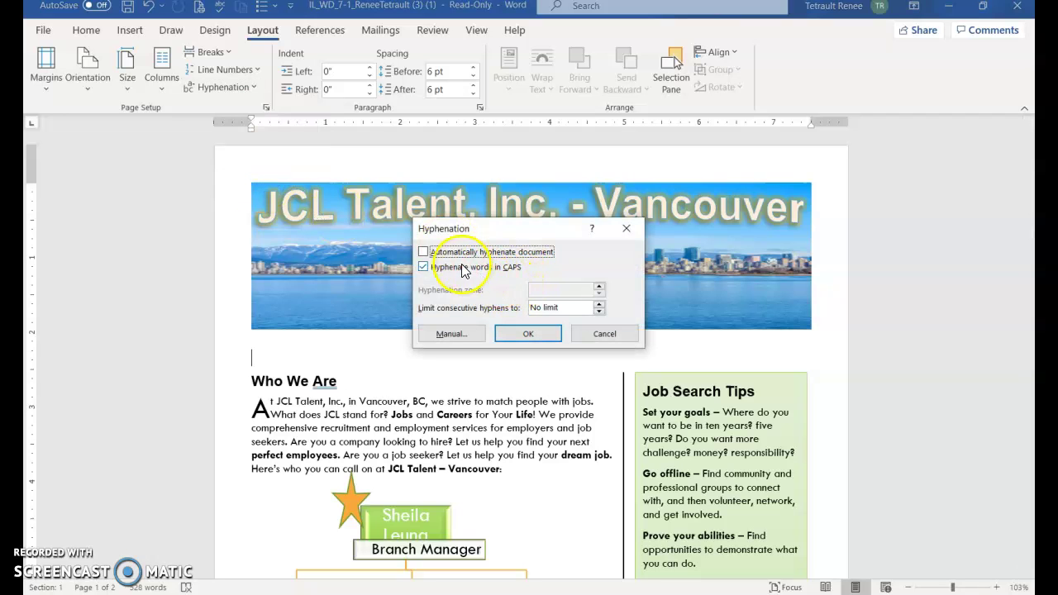
{"action": "left_click", "coordinate": [424, 252]}
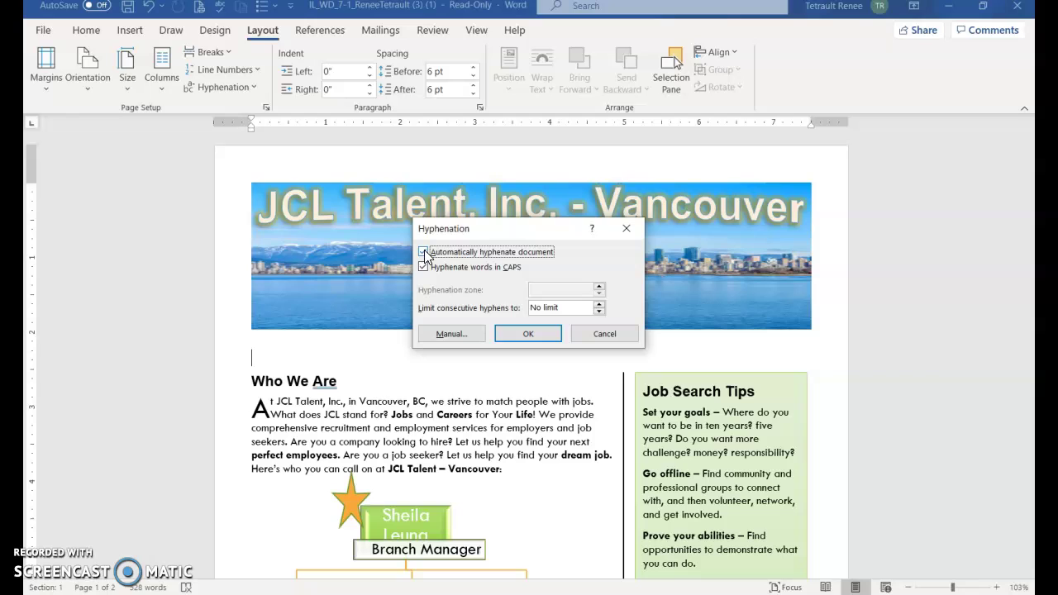
{"action": "left_click", "coordinate": [424, 252]}
{"action": "left_click", "coordinate": [424, 267]}
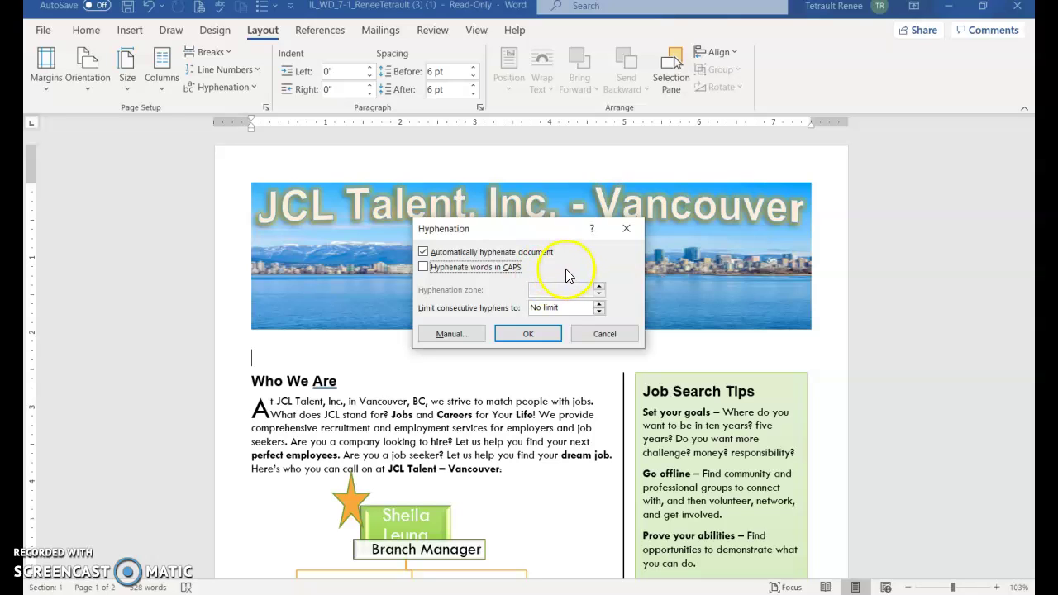
{"action": "left_click", "coordinate": [514, 335]}
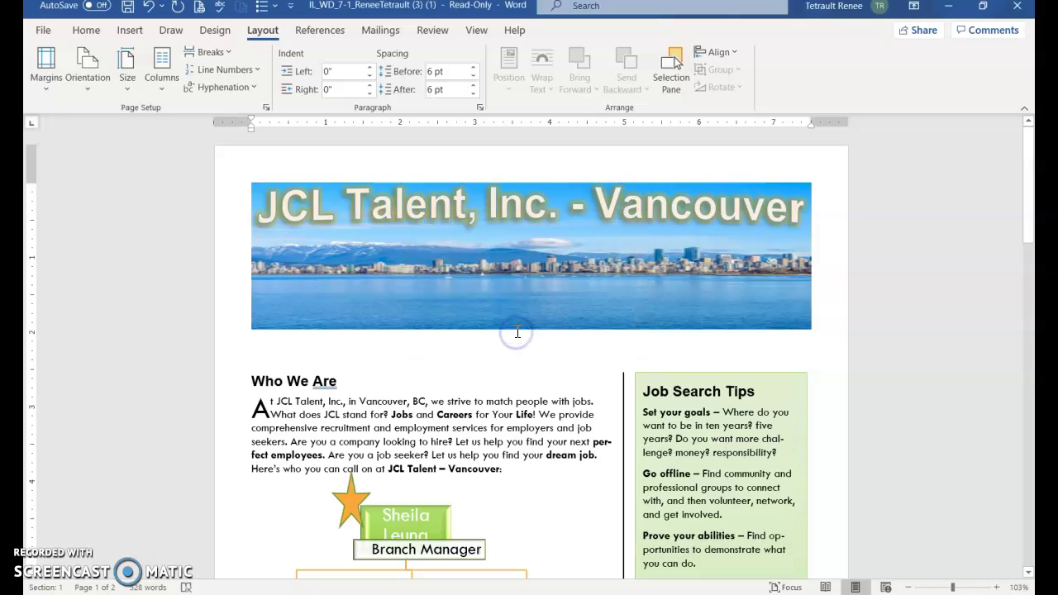
{"action": "scroll", "coordinate": [626, 422], "scroll_direction": "down", "scroll_amount": 10}
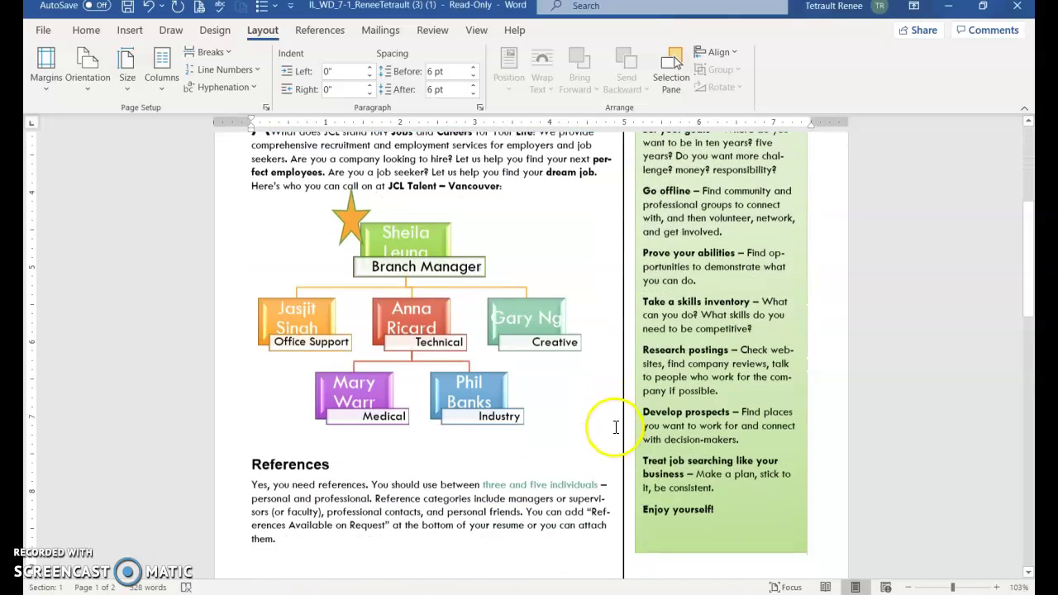
{"action": "scroll", "coordinate": [606, 373], "scroll_direction": "down", "scroll_amount": 2}
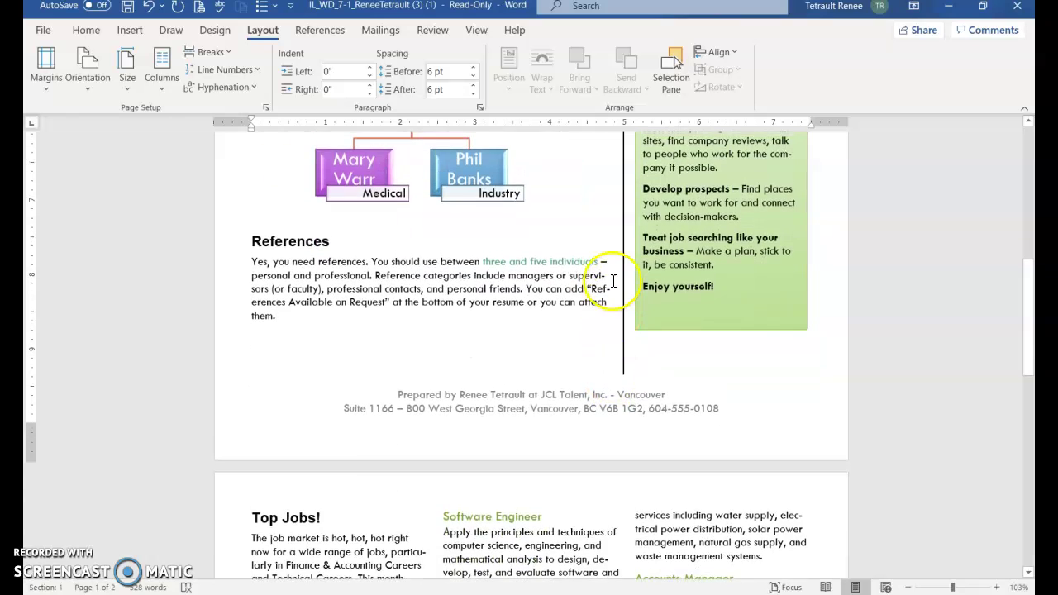
{"action": "scroll", "coordinate": [612, 281], "scroll_direction": "down", "scroll_amount": 5}
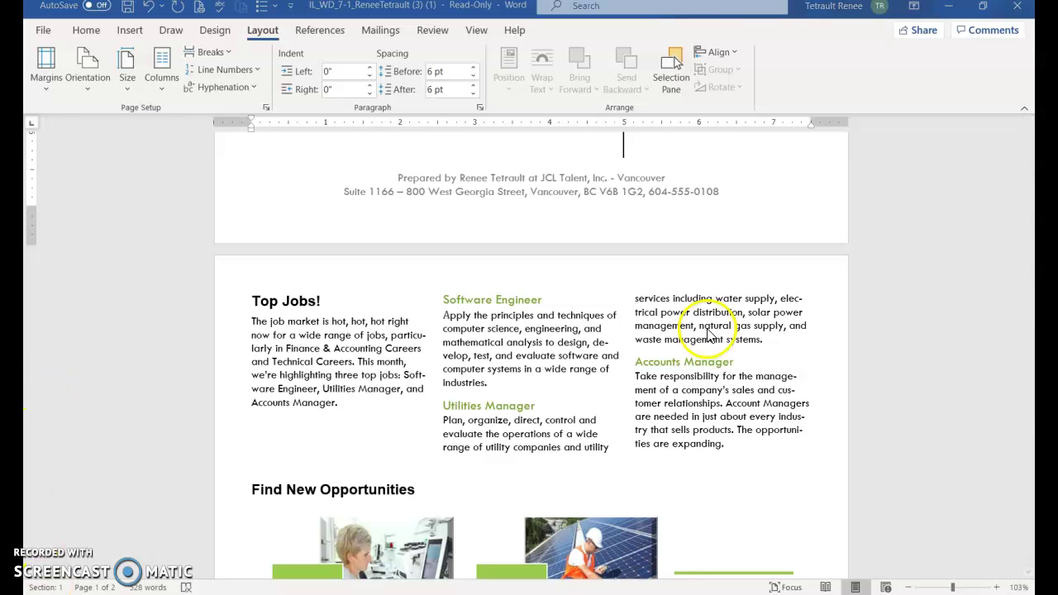
Step: Return to the start of the Vancouver flyer and zoom so that one whole page fits in the window
{"action": "scroll", "coordinate": [709, 327], "scroll_direction": "up", "scroll_amount": 3}
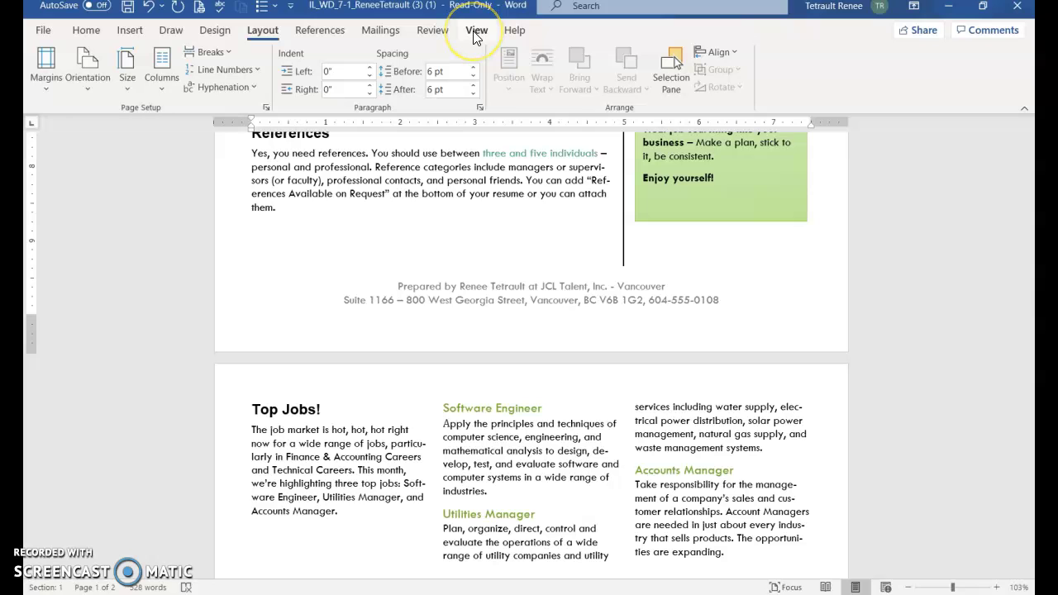
{"action": "key", "text": "ctrl+Home"}
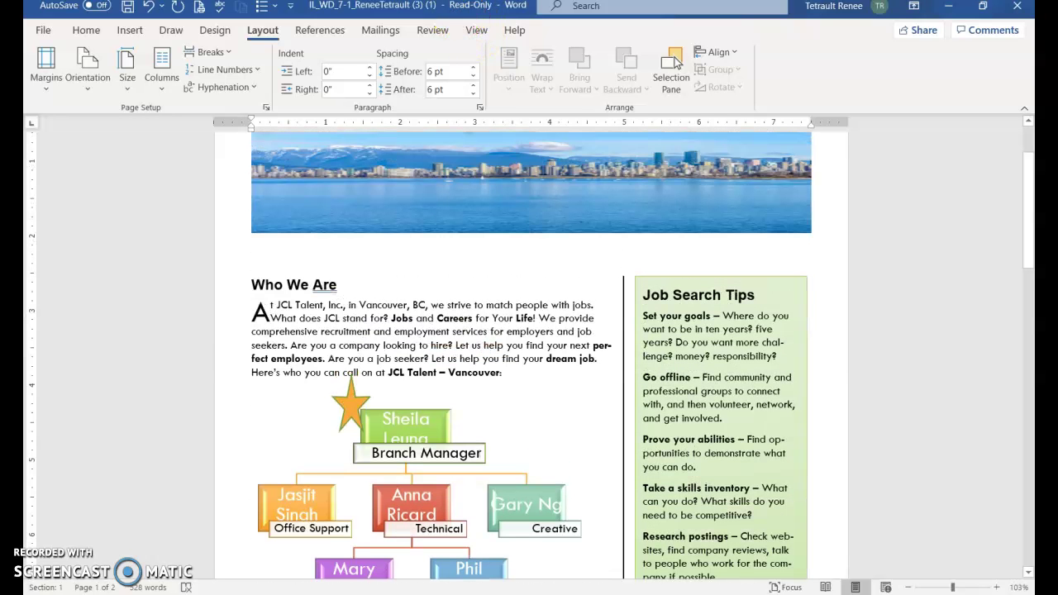
{"action": "left_click", "coordinate": [478, 33]}
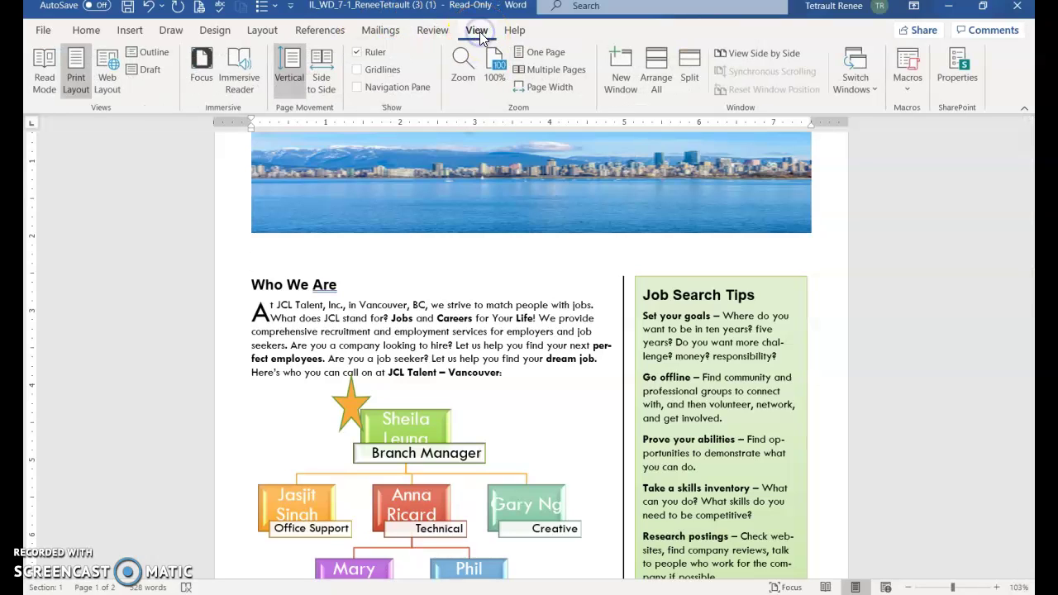
{"action": "left_click", "coordinate": [529, 55]}
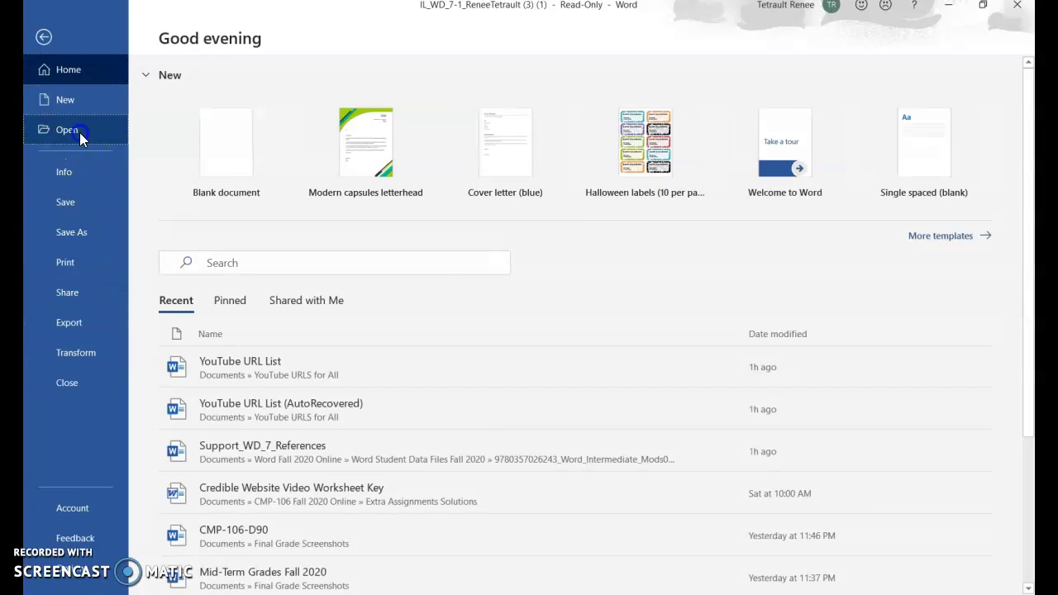
Step: Open the Support_WD_7_Chicago document from the Word7Data Lessons folder
{"action": "left_click", "coordinate": [79, 132]}
{"action": "left_click", "coordinate": [211, 396]}
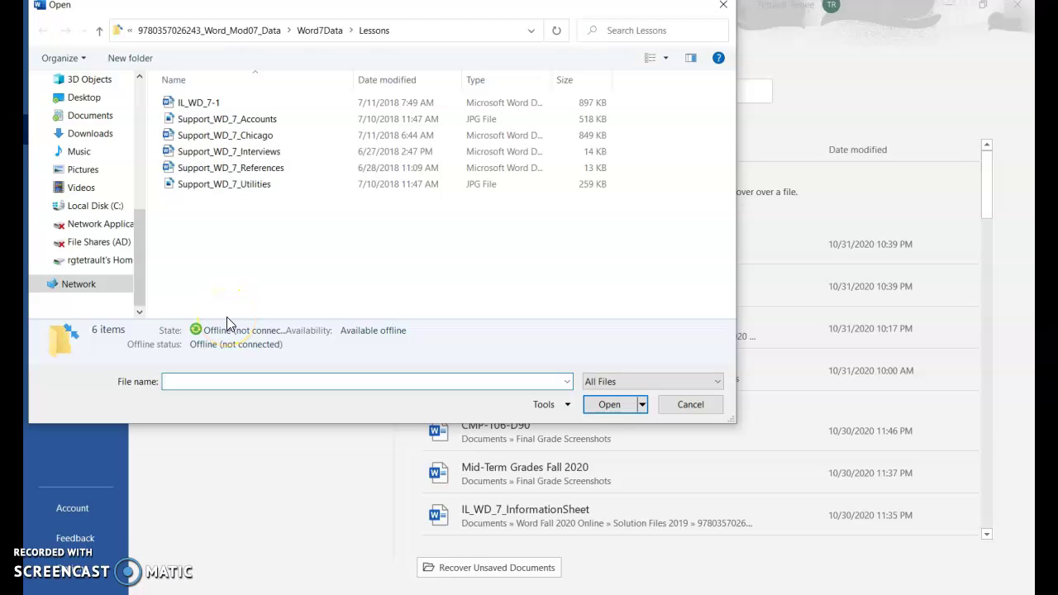
{"action": "double_click", "coordinate": [250, 141]}
{"action": "left_click", "coordinate": [292, 230]}
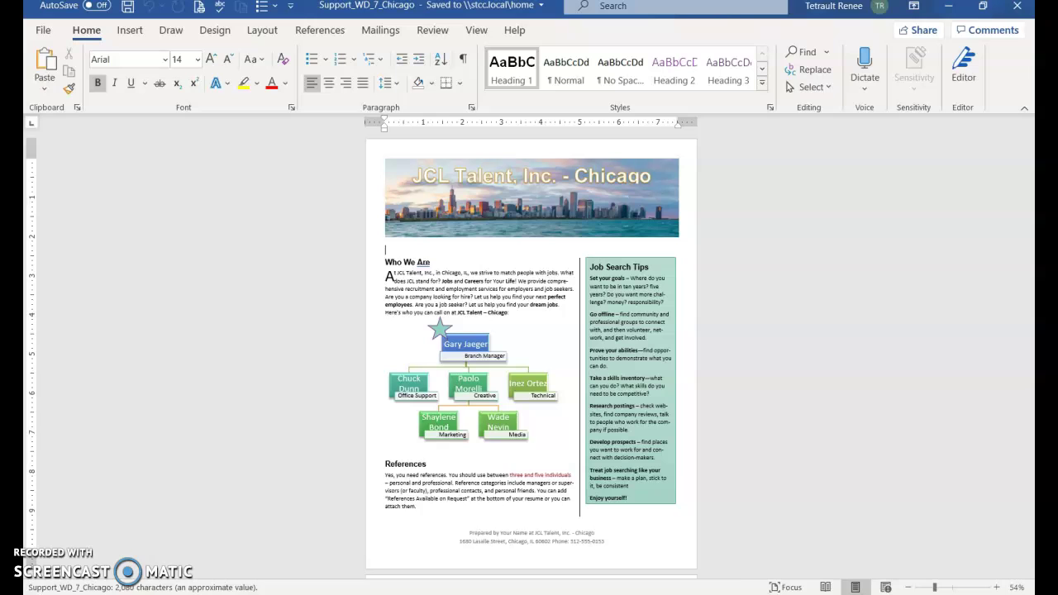
{"action": "mouse_move", "coordinate": [524, 594]}
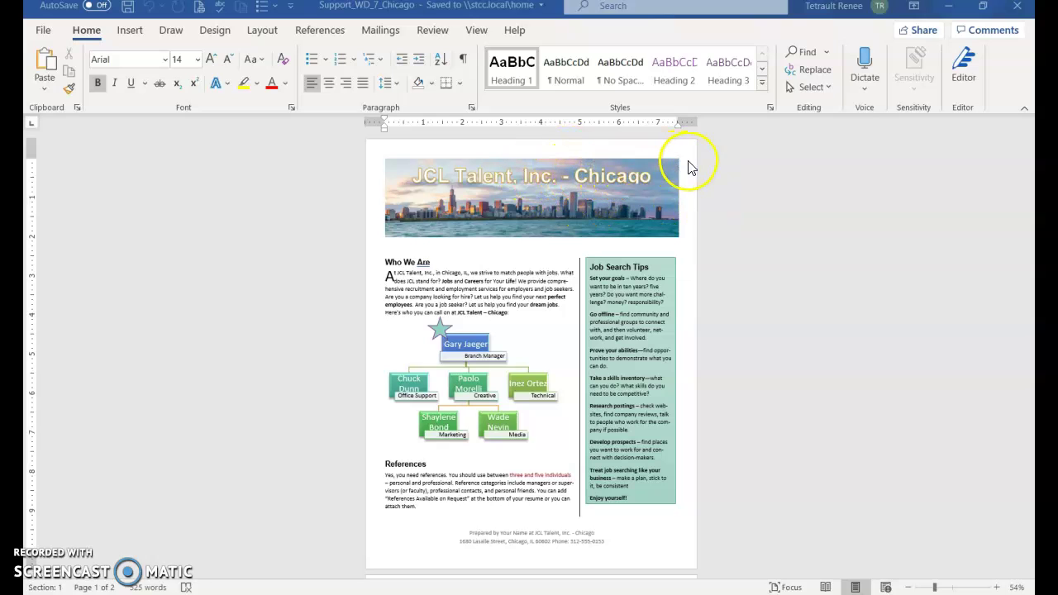
Step: View the Chicago flyer side by side with the Vancouver flyer and compare both pages of the two documents
{"action": "left_click", "coordinate": [477, 34]}
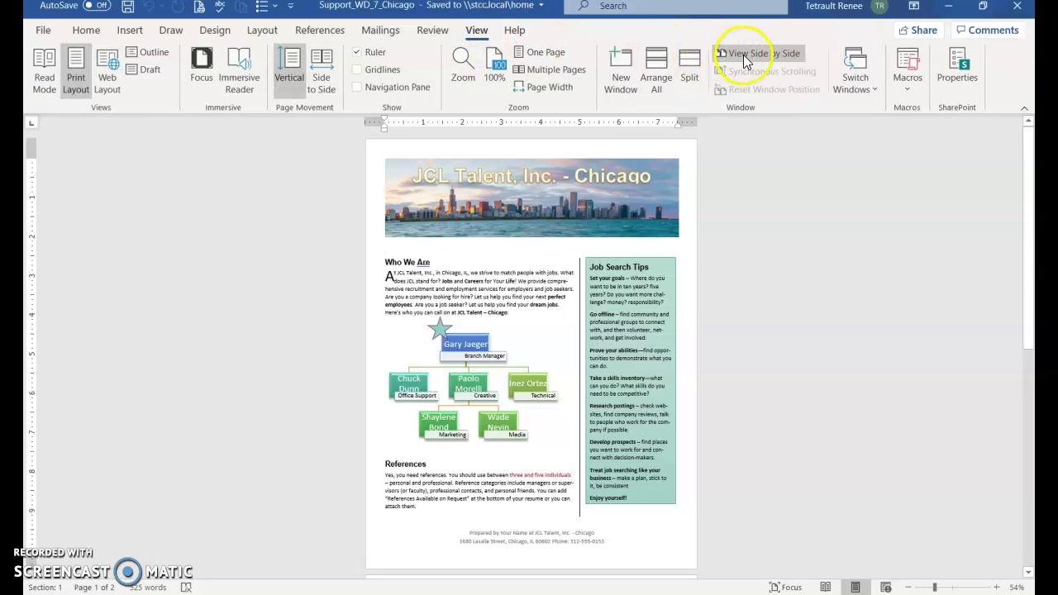
{"action": "left_click", "coordinate": [745, 58]}
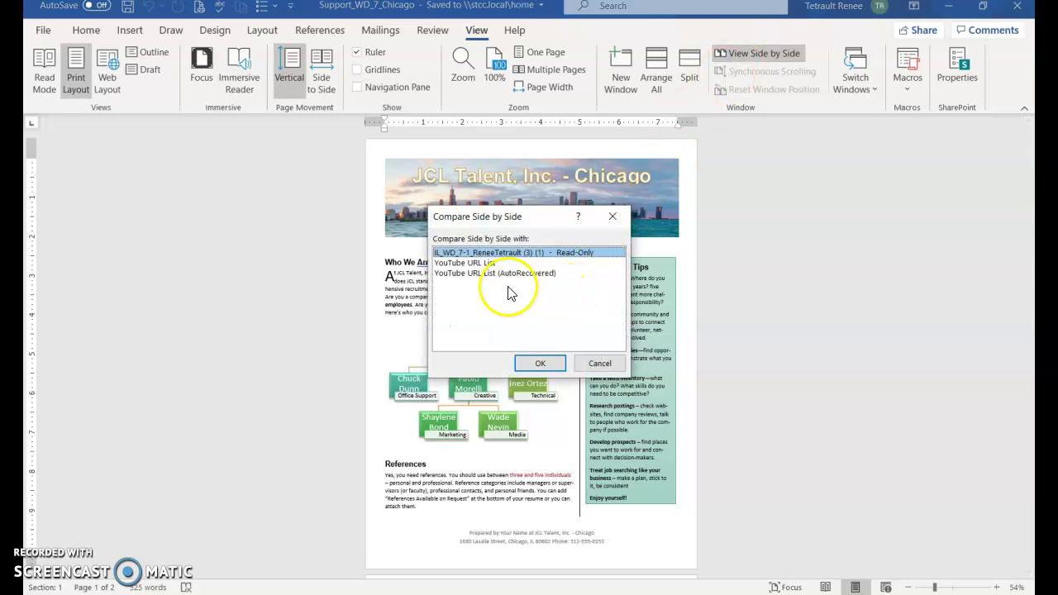
{"action": "left_click", "coordinate": [527, 362]}
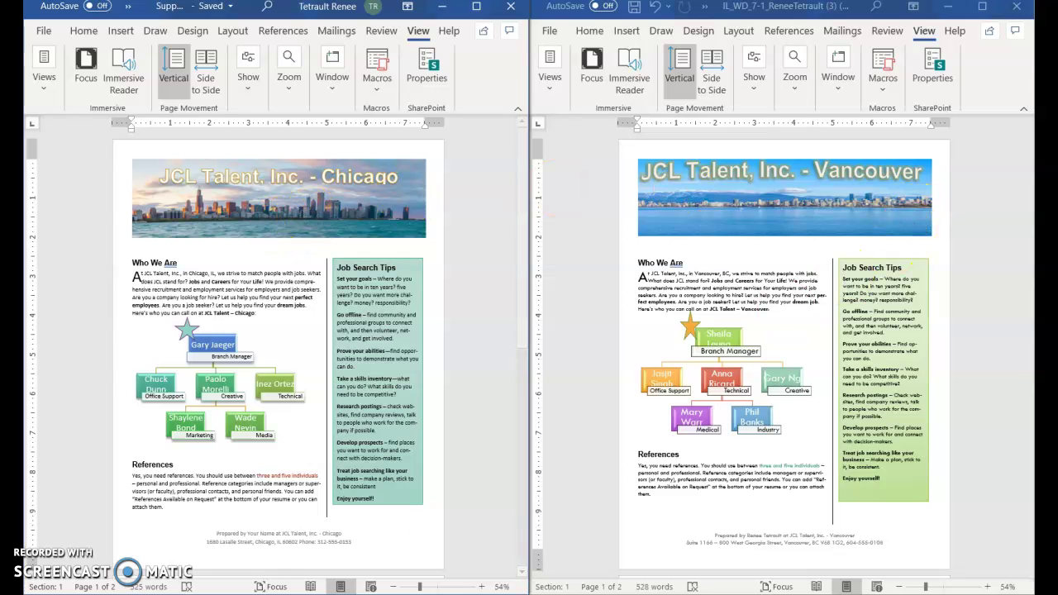
{"action": "scroll", "coordinate": [319, 425], "scroll_direction": "down", "scroll_amount": 6}
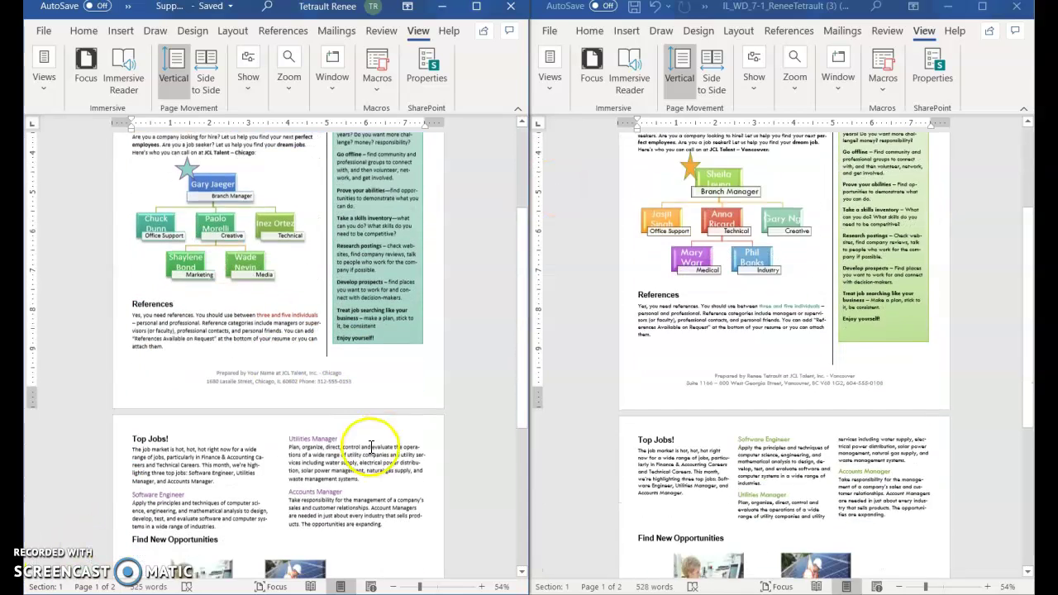
{"action": "scroll", "coordinate": [391, 469], "scroll_direction": "down", "scroll_amount": 4}
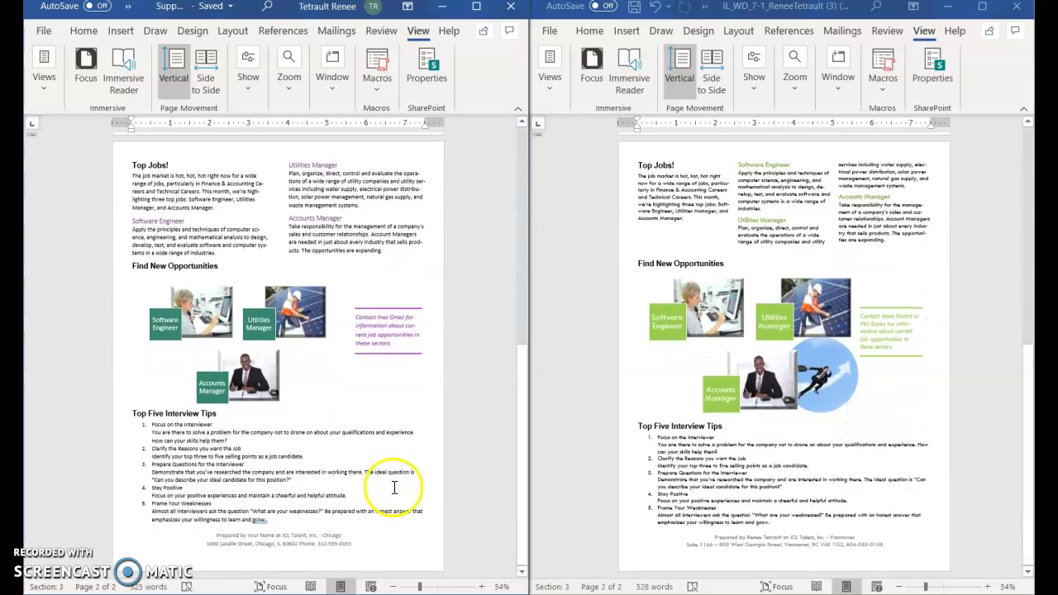
{"action": "scroll", "coordinate": [392, 493], "scroll_direction": "up", "scroll_amount": 8}
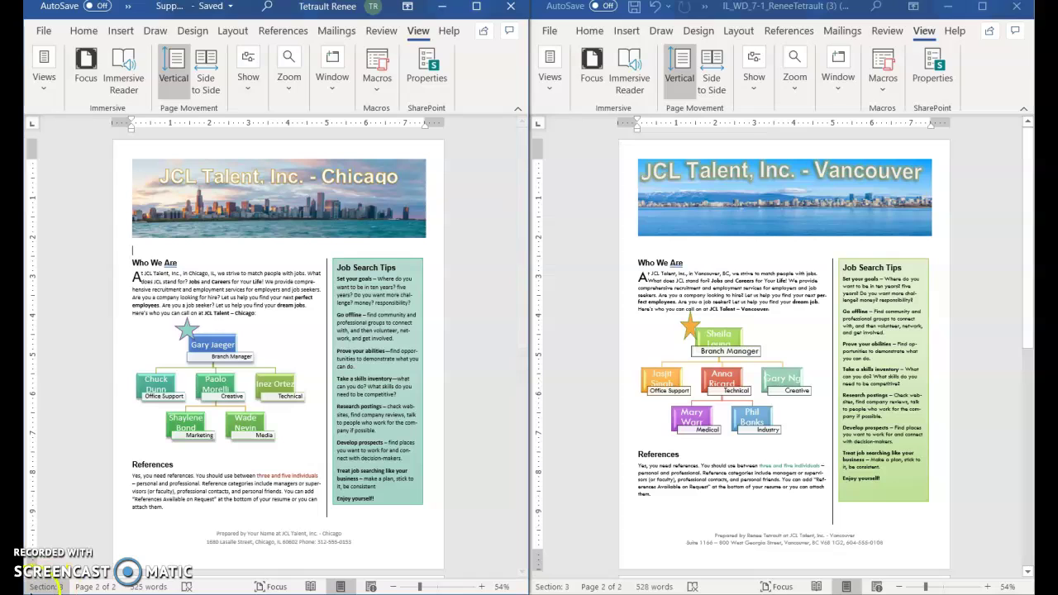
{"action": "left_click", "coordinate": [475, 170]}
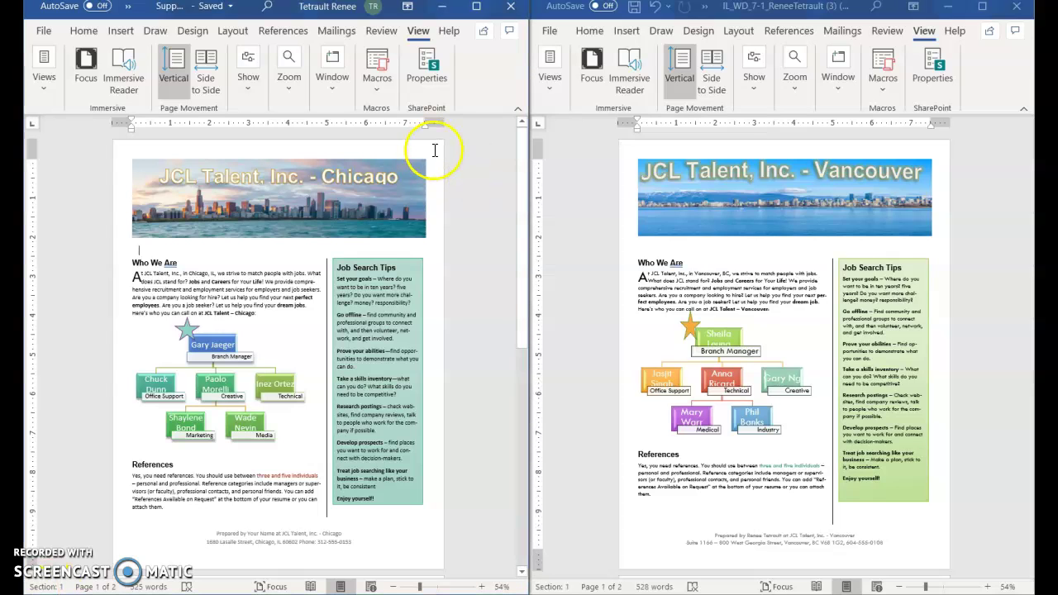
Step: Set the Chicago flyer's page movement to Side to Side, and end the side-by-side comparison with the Vancouver flyer
{"action": "left_click", "coordinate": [211, 84]}
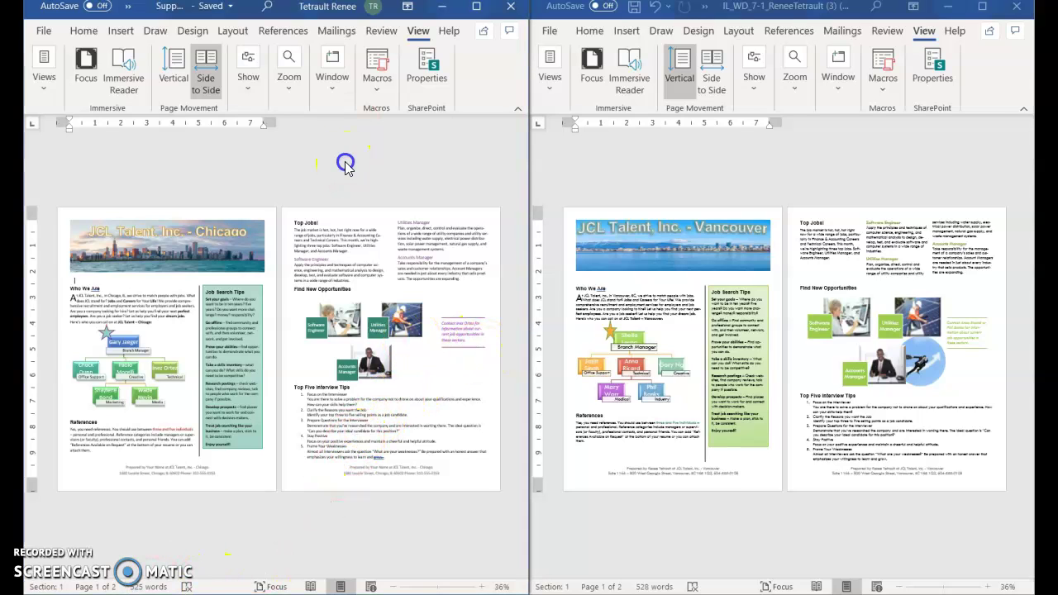
{"action": "left_click", "coordinate": [334, 82]}
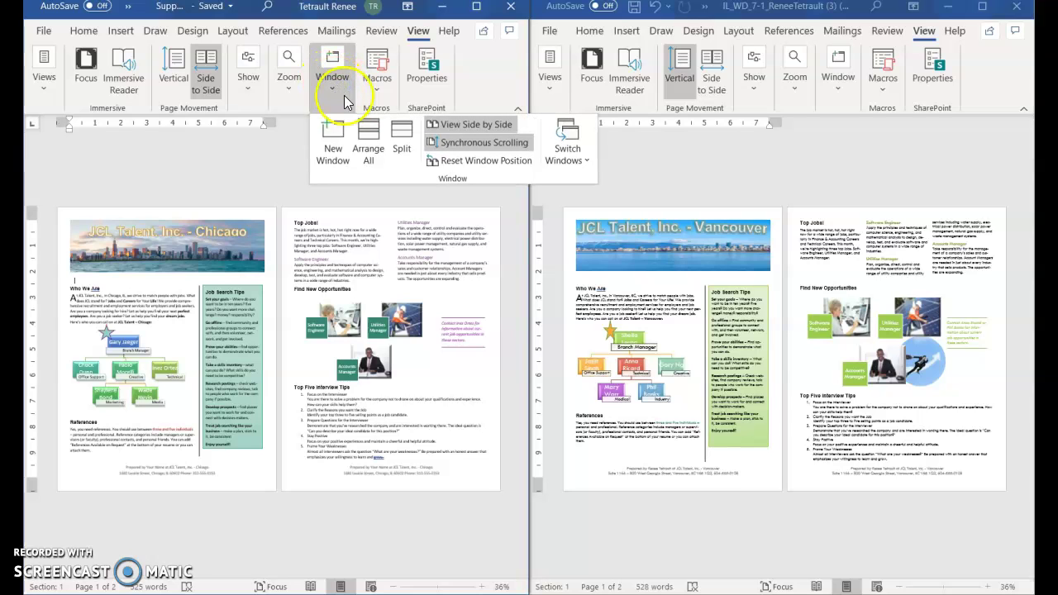
{"action": "left_click", "coordinate": [451, 127]}
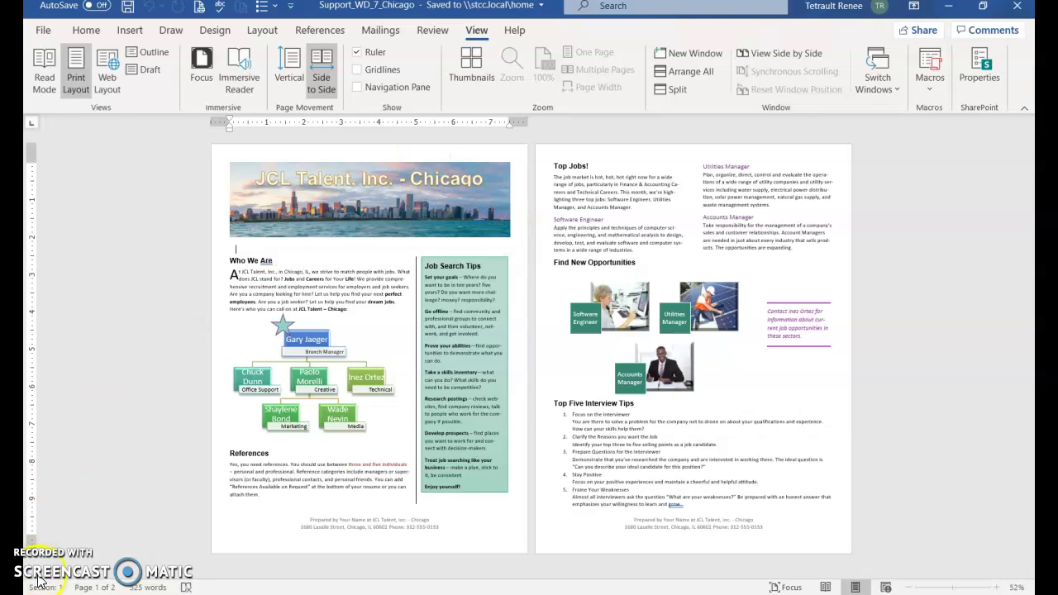
Step: Switch the Chicago flyer to vertical page movement and look through its pages from the heading to the Top Jobs section
{"action": "left_click", "coordinate": [289, 74]}
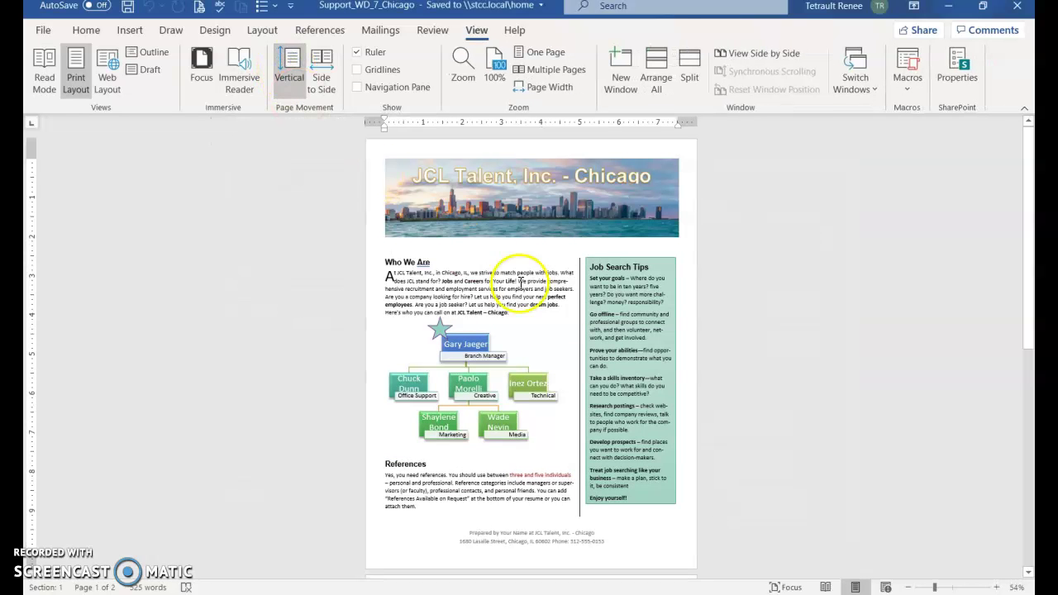
{"action": "scroll", "coordinate": [562, 314], "scroll_direction": "down", "scroll_amount": 3}
{"action": "scroll", "coordinate": [587, 334], "scroll_direction": "down", "scroll_amount": 3}
{"action": "scroll", "coordinate": [589, 332], "scroll_direction": "up", "scroll_amount": 4}
{"action": "left_click", "coordinate": [468, 287]}
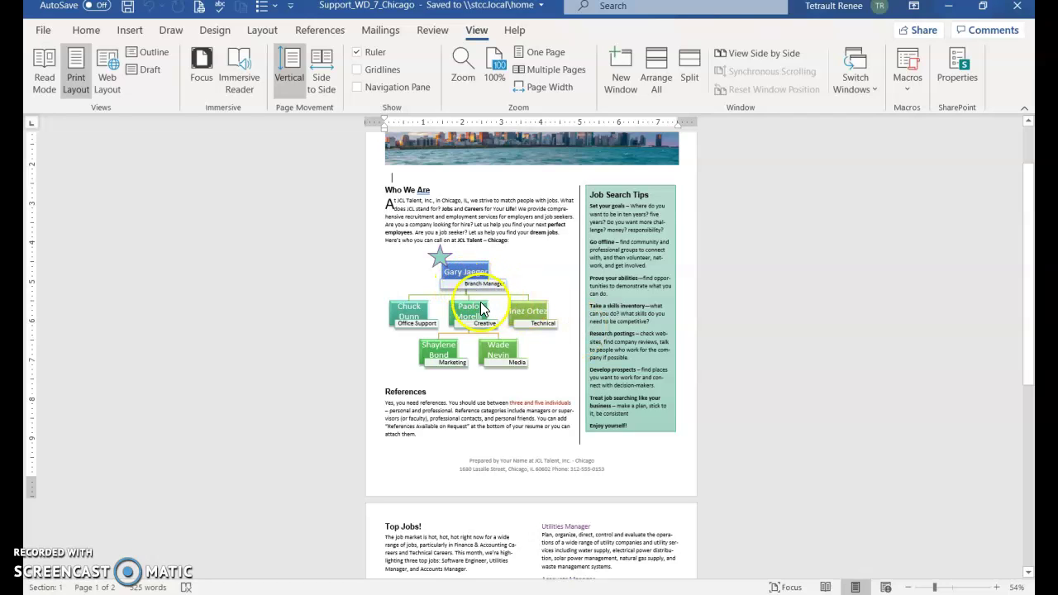
{"action": "scroll", "coordinate": [504, 327], "scroll_direction": "up", "scroll_amount": 1}
{"action": "scroll", "coordinate": [506, 329], "scroll_direction": "up", "scroll_amount": 3}
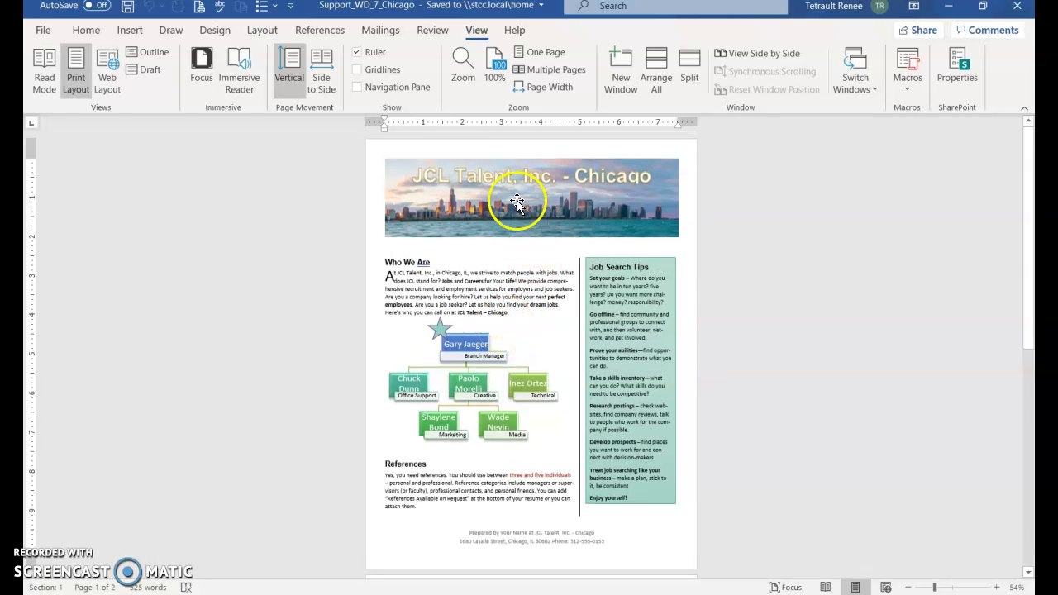
Step: Set the Chicago flyer's page movement to Side to Side and view it side by side with the Vancouver flyer
{"action": "left_click", "coordinate": [321, 79]}
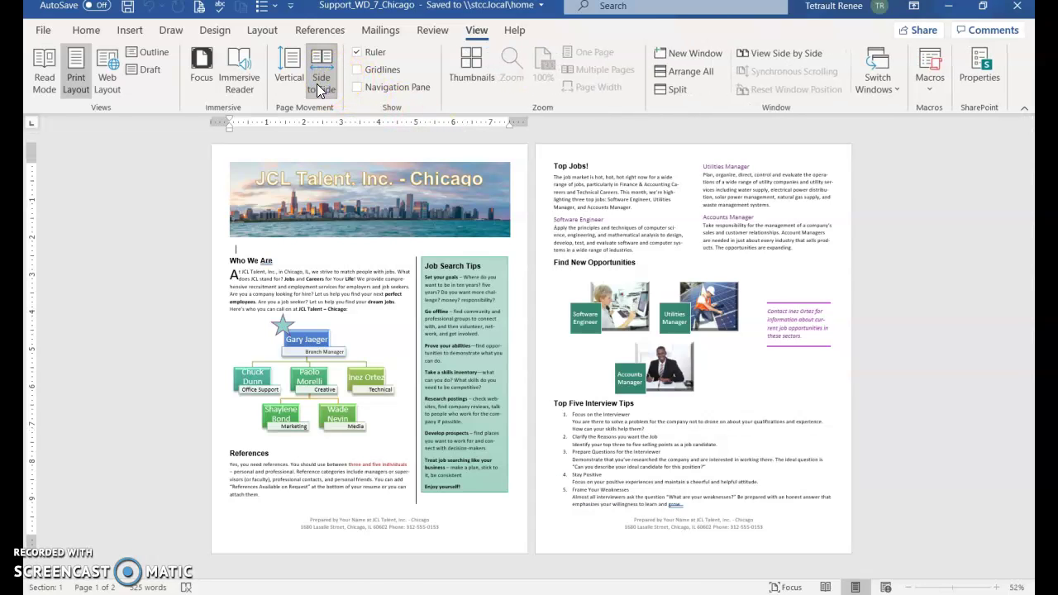
{"action": "left_click", "coordinate": [477, 33]}
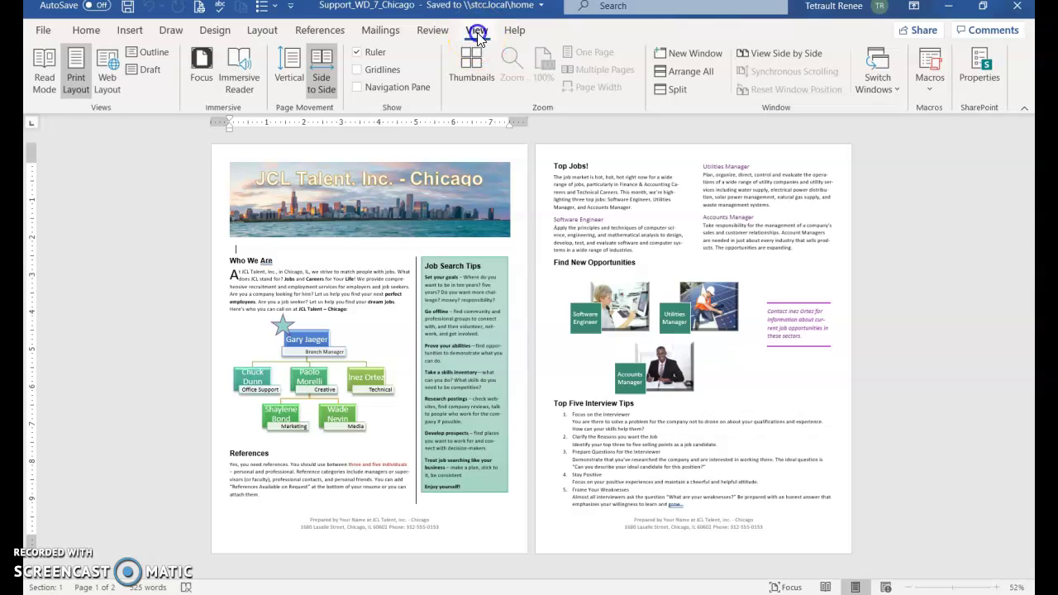
{"action": "left_click", "coordinate": [752, 53]}
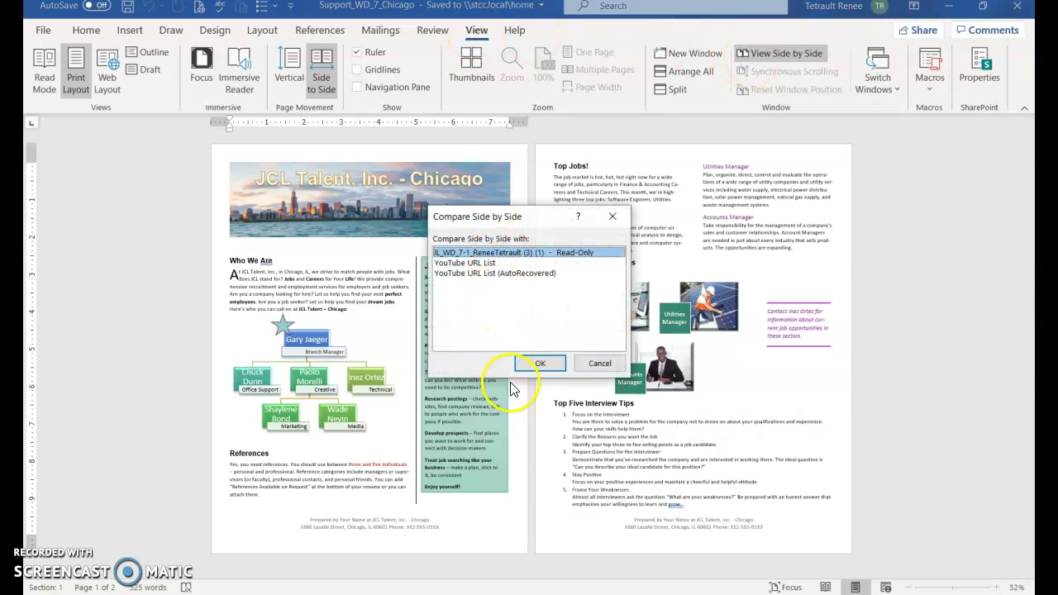
{"action": "left_click", "coordinate": [540, 363]}
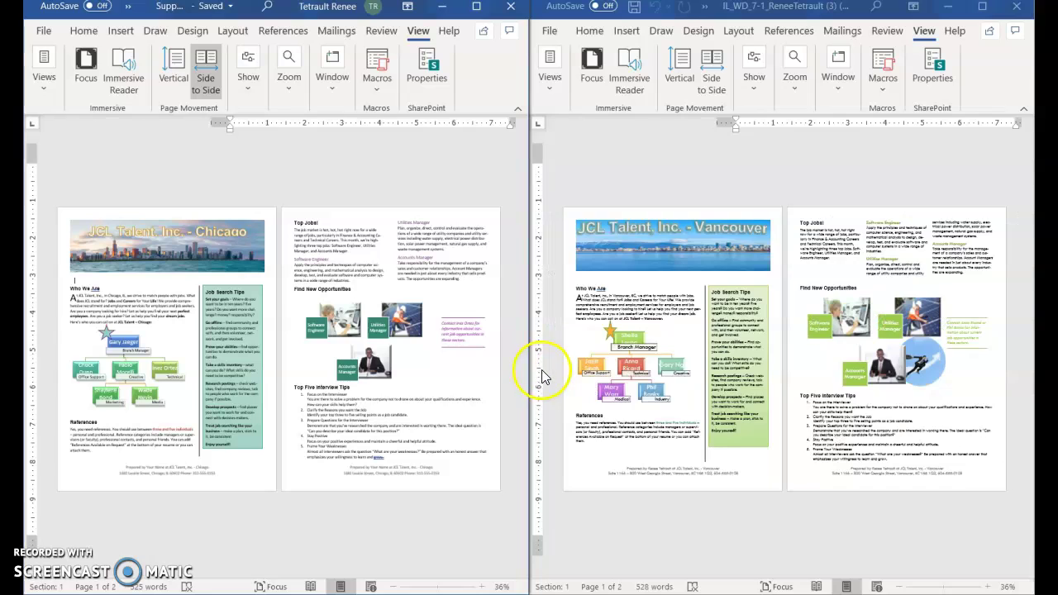